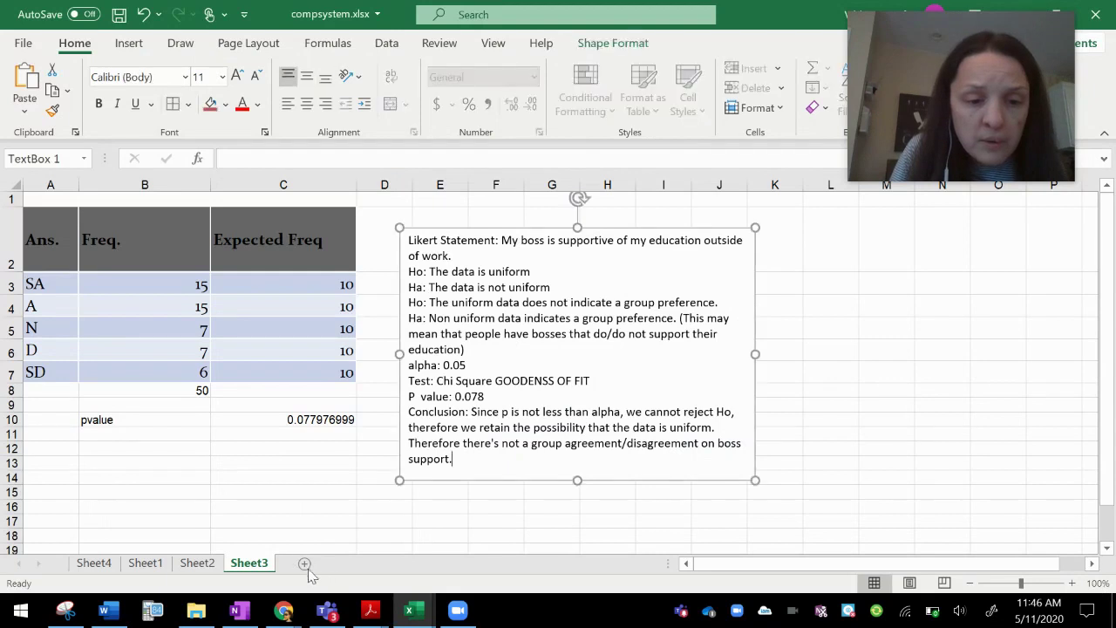
# - Add a new worksheet and enter the row labels Gender, Male and Female in A2:A4
pyautogui.click(304, 563)
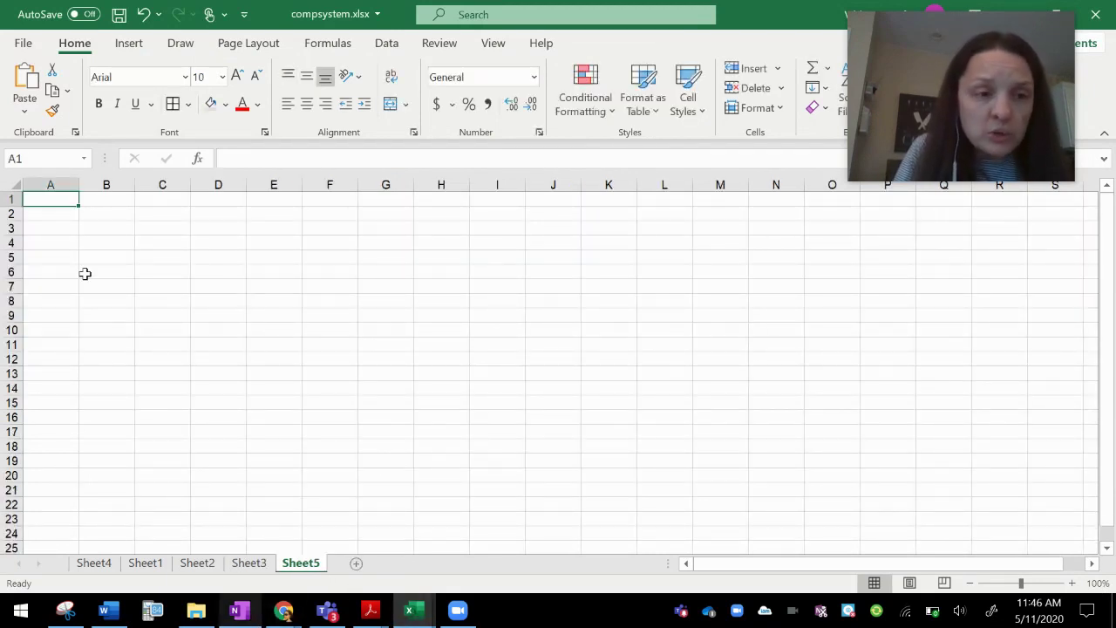
pyautogui.click(65, 217)
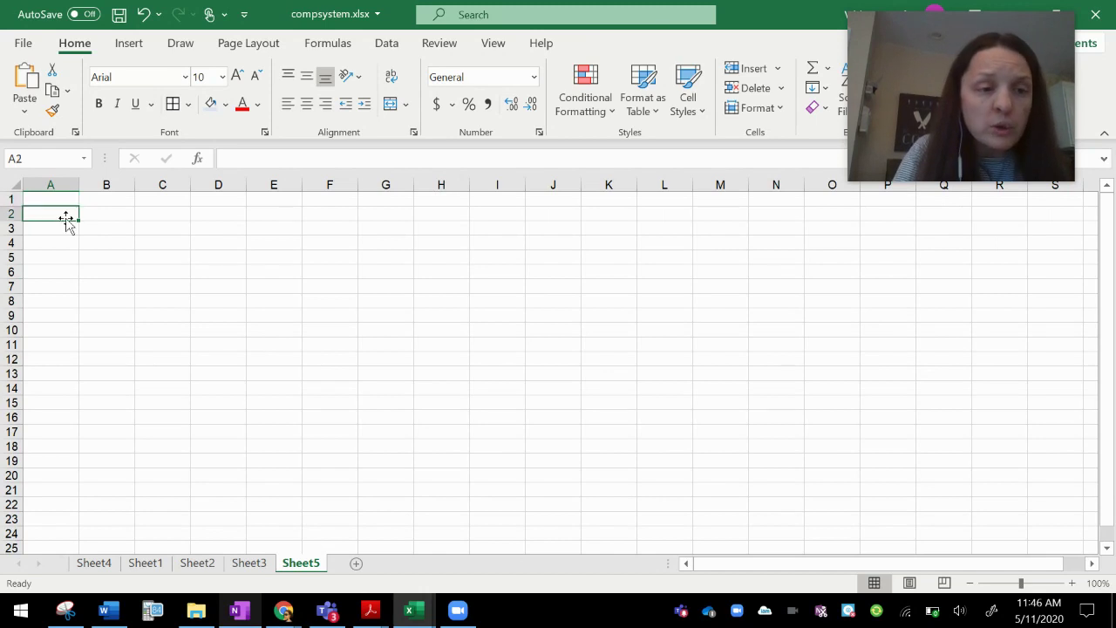
pyautogui.write('Gender')
pyautogui.press('Return')
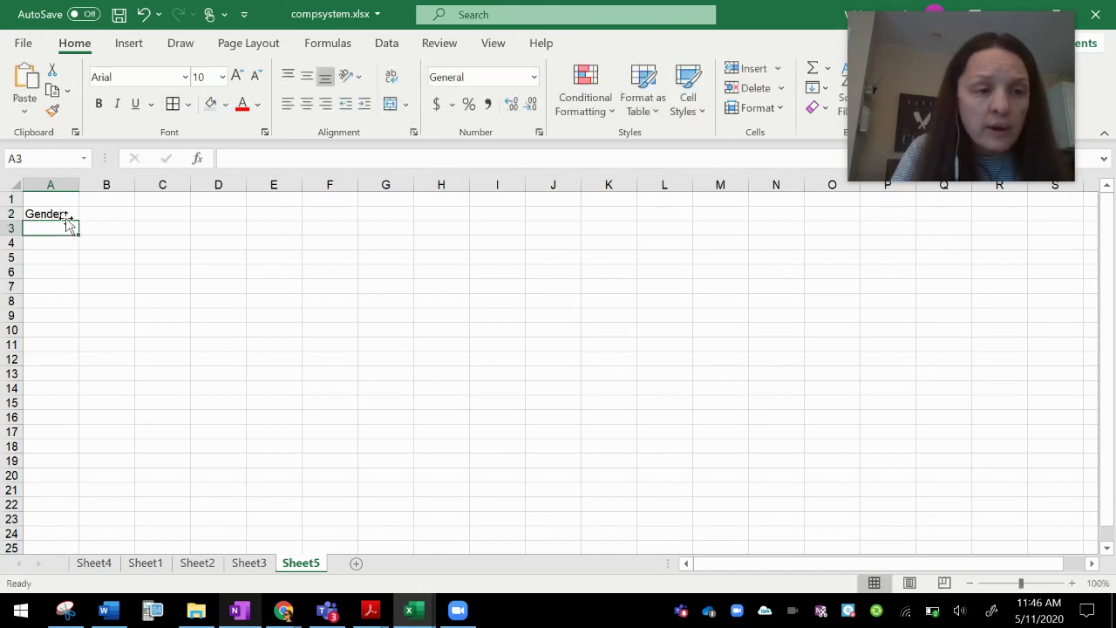
pyautogui.write('Male')
pyautogui.press('Return')
pyautogui.write('Female')
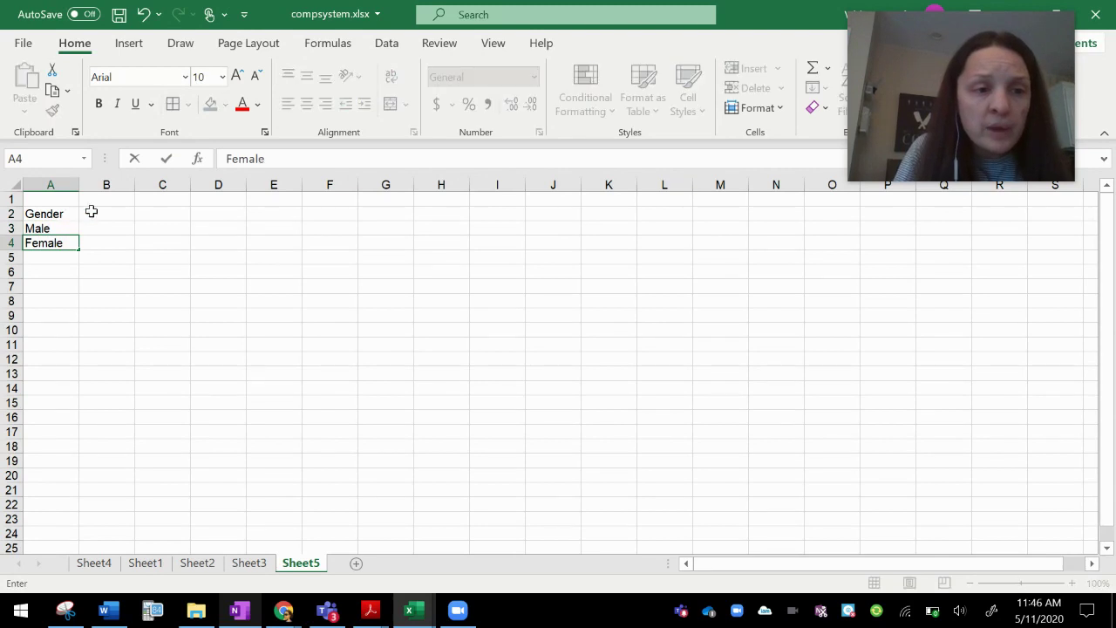
# - Enter the heading Party in B1 and the column labels Democrat in B2 and Republican in C2
pyautogui.click(107, 200)
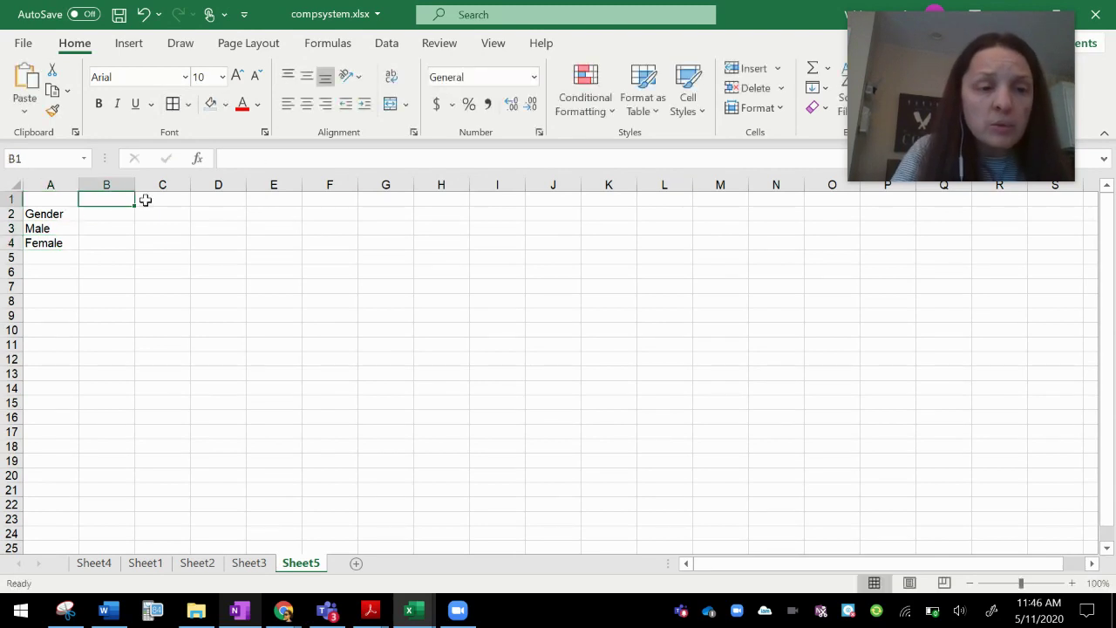
pyautogui.write('Party')
pyautogui.press('Tab')
pyautogui.press('Return')
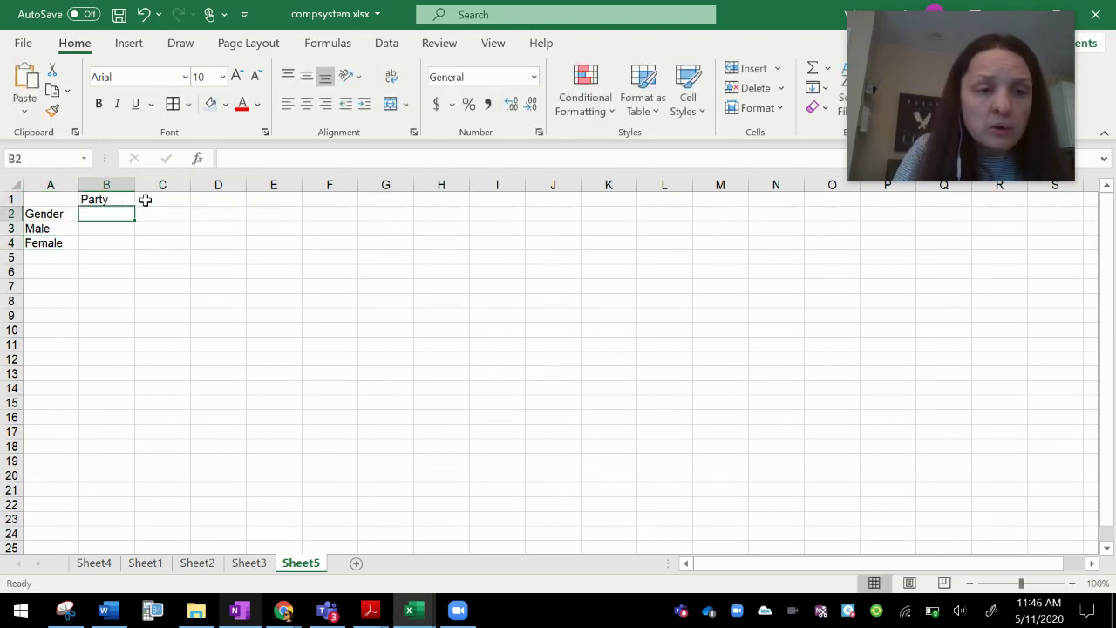
pyautogui.write('Democrat')
pyautogui.press('Tab')
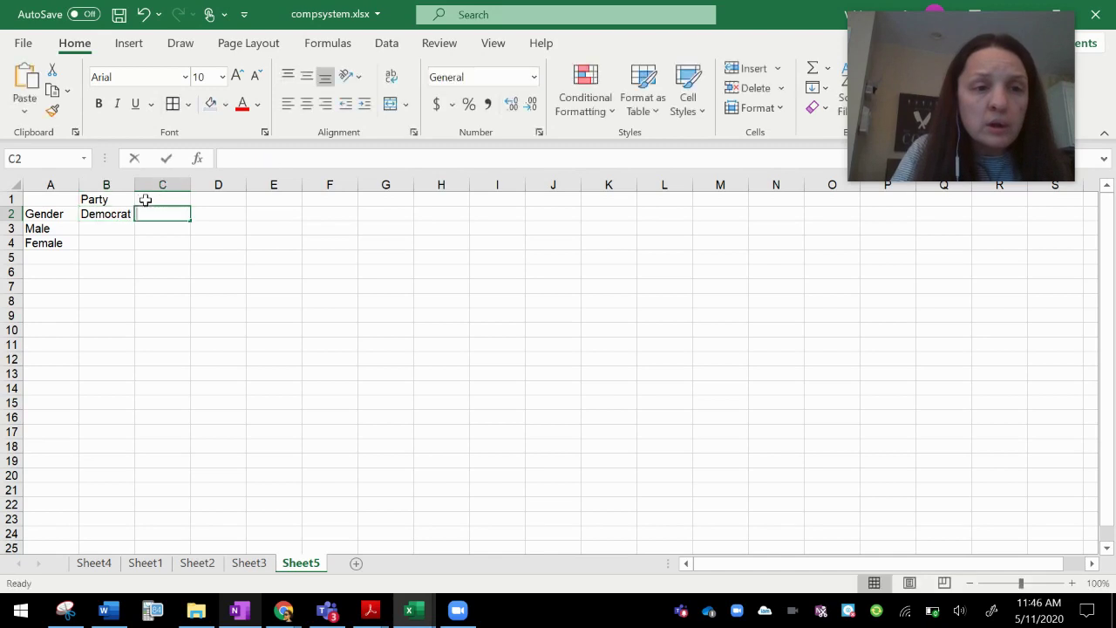
pyautogui.write('Republic')
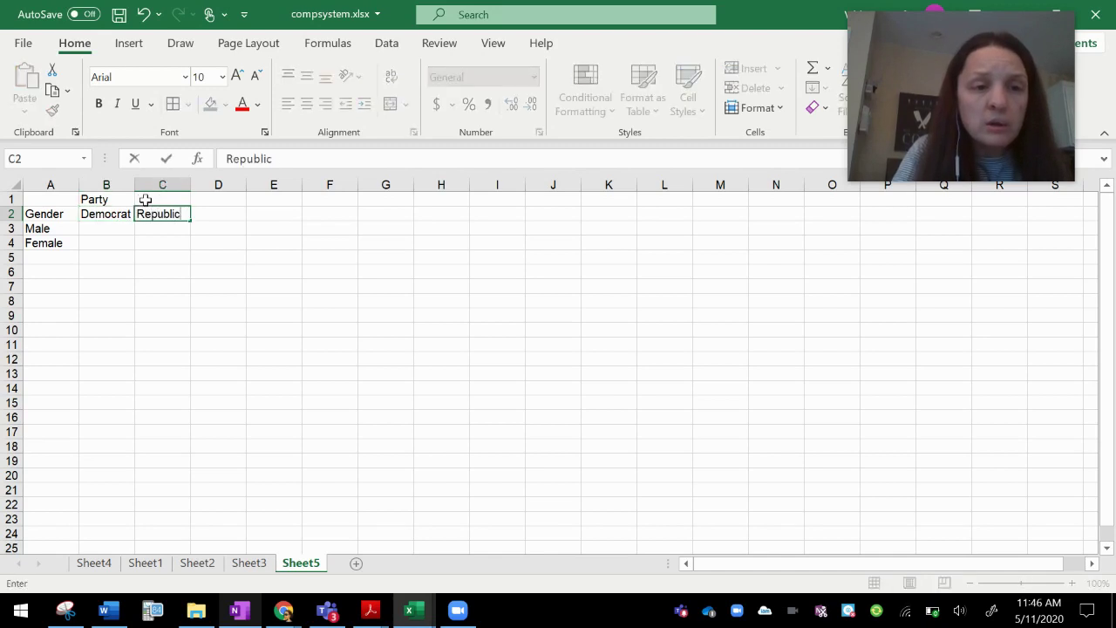
pyautogui.write('an')
pyautogui.press('Return')
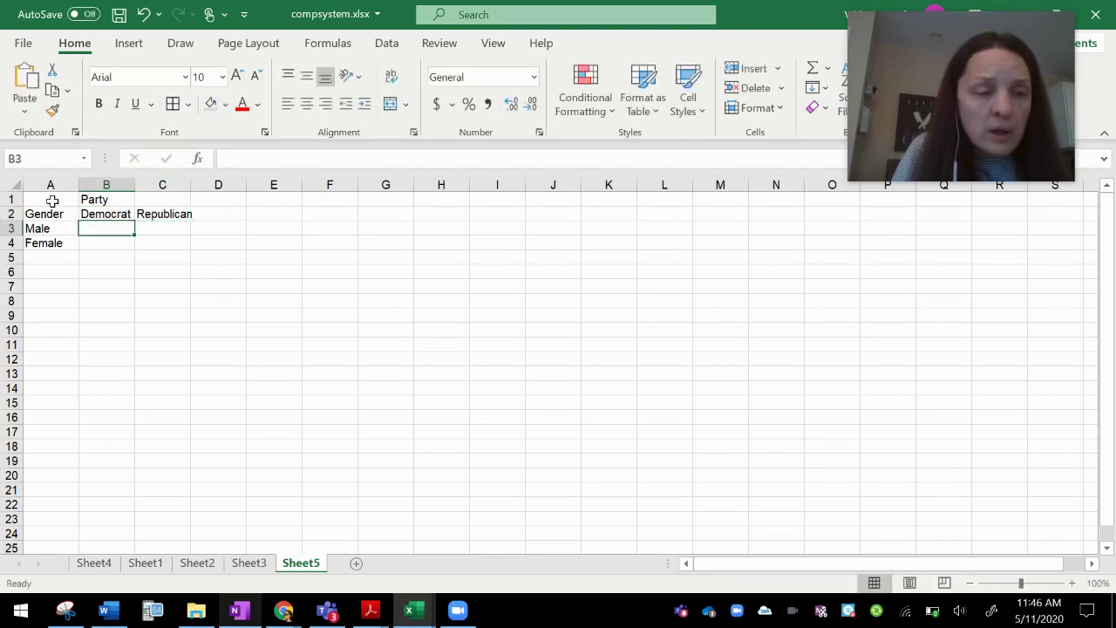
# - Look up the Democrat counts on the Google Slides contingency table and enter 56 for Male and 30 for Female in the Excel sheet
pyautogui.click(1072, 583)
pyautogui.click(1072, 583)
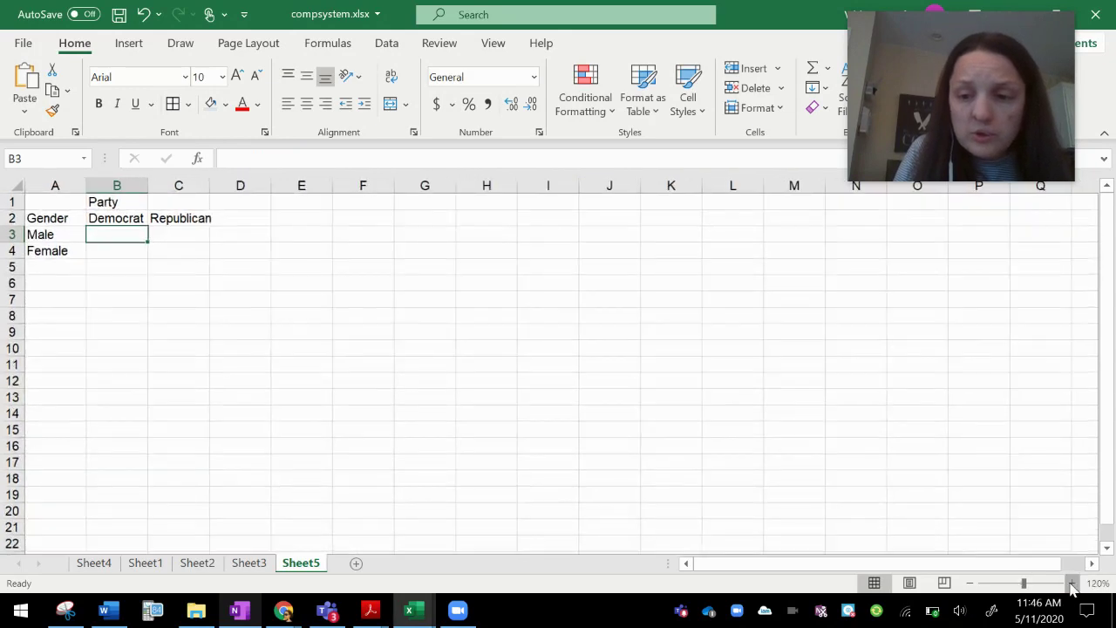
pyautogui.click(1072, 582)
pyautogui.click(1072, 583)
pyautogui.click(1072, 582)
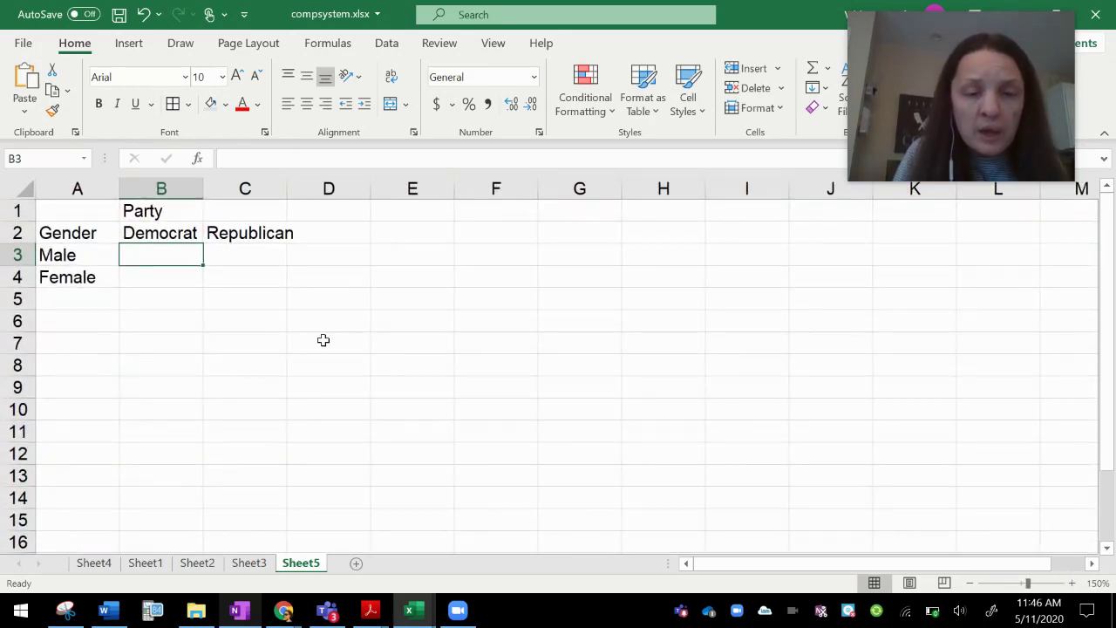
pyautogui.hotkey('alt', 'Tab')
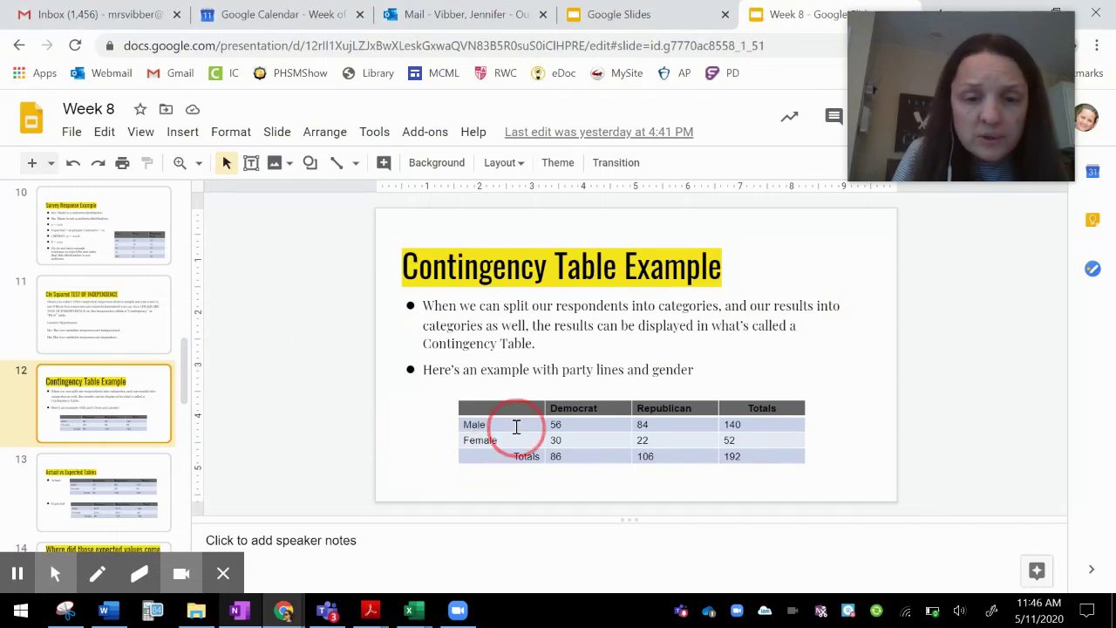
pyautogui.hotkey('alt', 'Tab')
pyautogui.write('6')
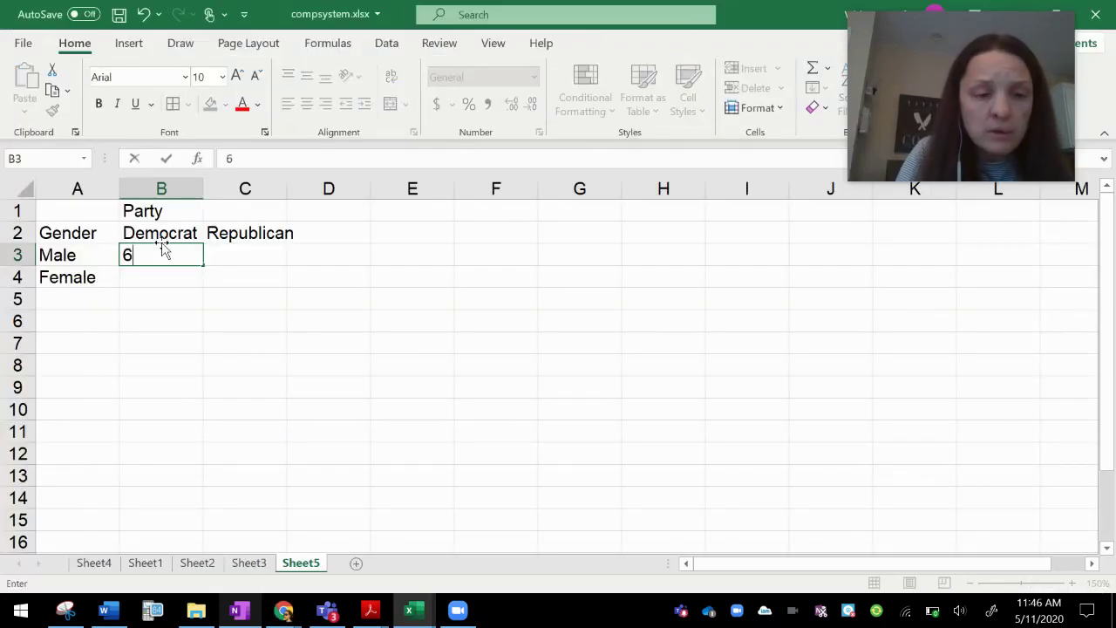
pyautogui.write('6')
pyautogui.press('Return')
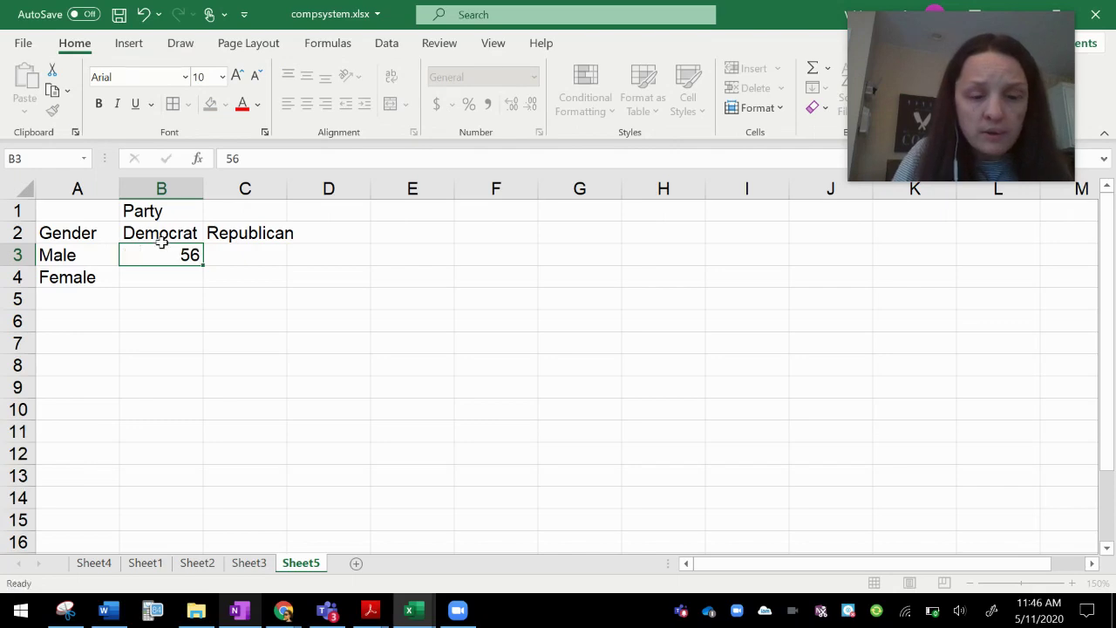
pyautogui.write('30')
# - Check the Republican counts on the slide and enter 84 for Male in C3 and 22 for Female in C4
pyautogui.click(273, 258)
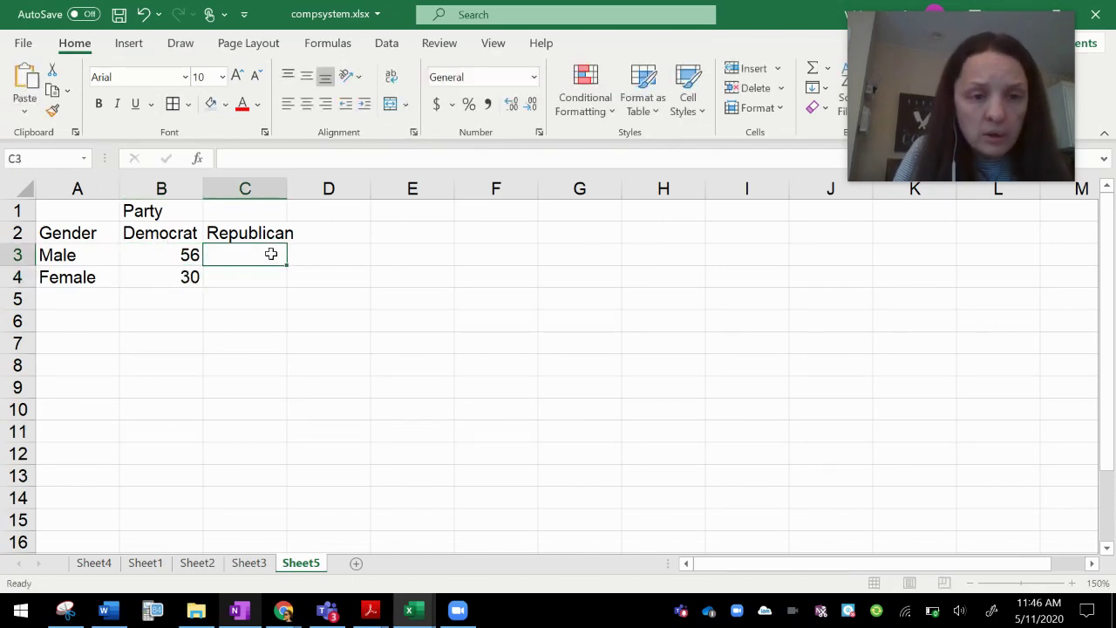
pyautogui.hotkey('alt', 'Tab')
pyautogui.hotkey('alt', 'Tab')
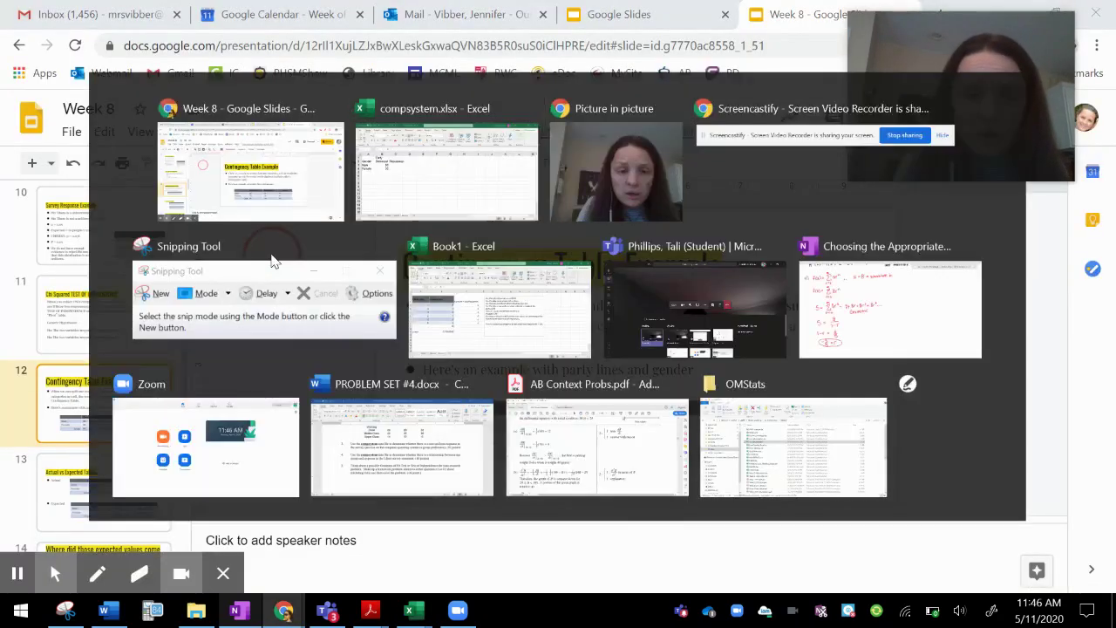
pyautogui.write('84')
pyautogui.press('Return')
pyautogui.write('22')
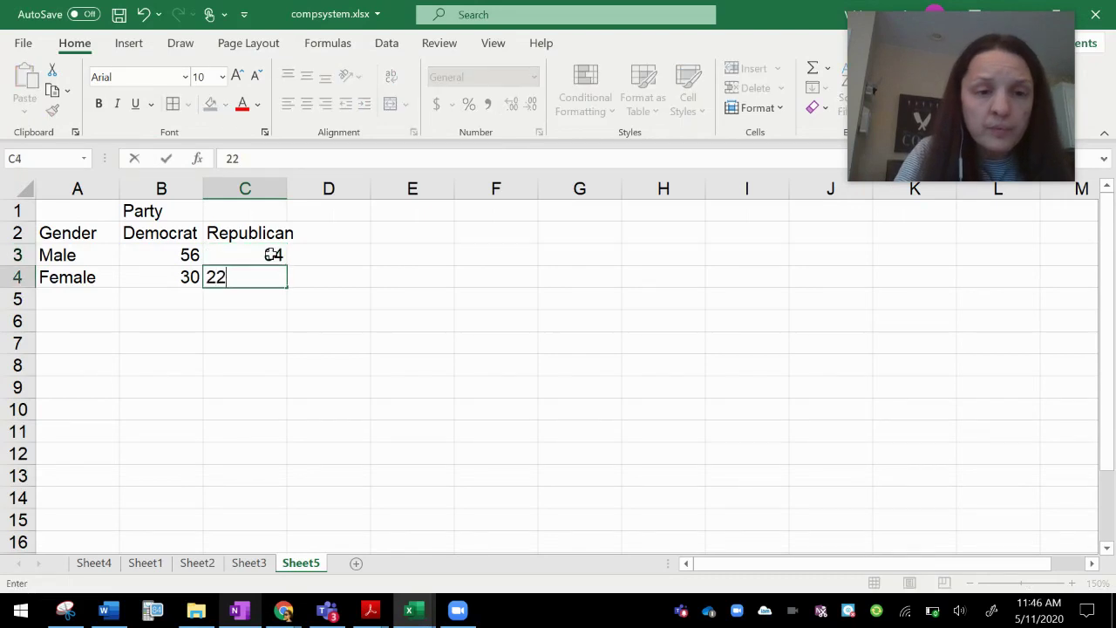
pyautogui.press('Return')
# - Label the row below Female as Totals in A5
pyautogui.click(78, 301)
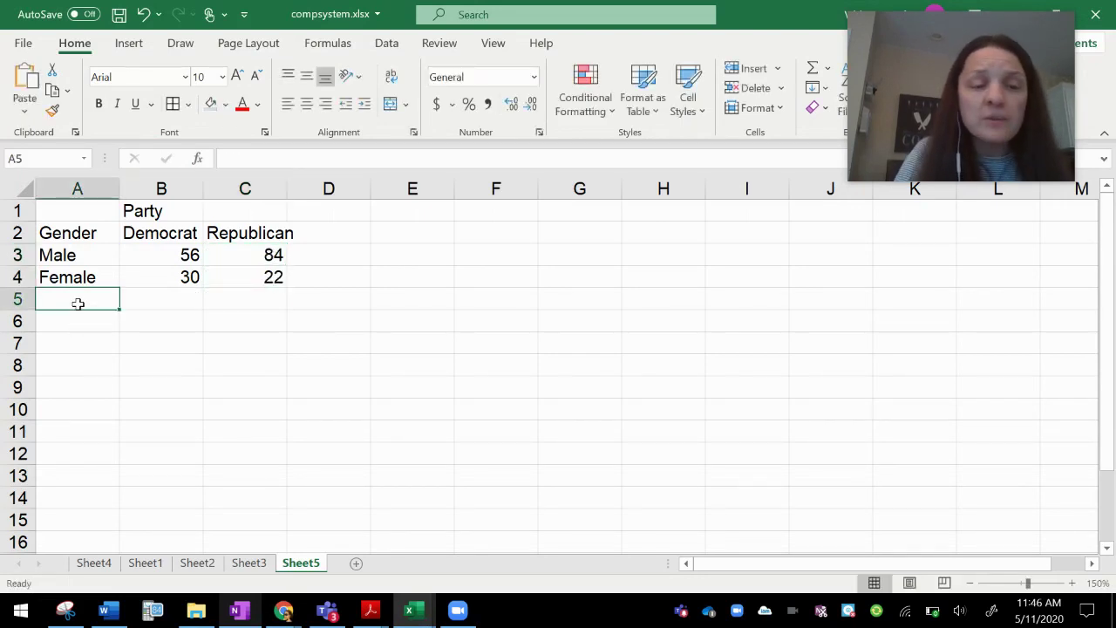
pyautogui.write('Totals')
pyautogui.press('Tab')
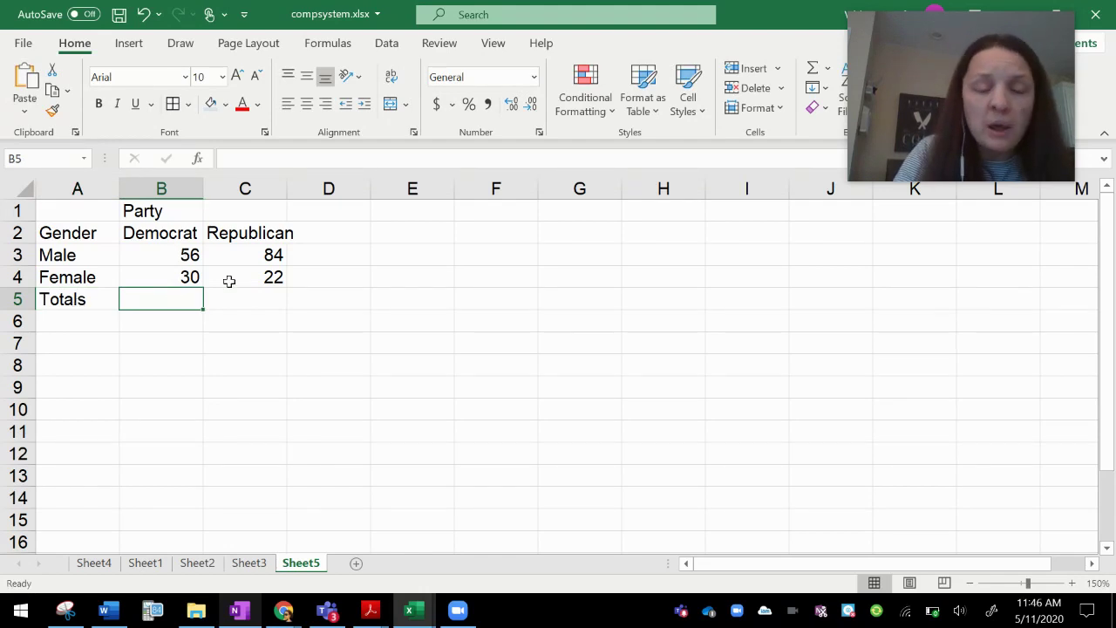
# - Sum the Democrat counts B3:B4 in B5 and fill the formula across to D5
pyautogui.write('=s')
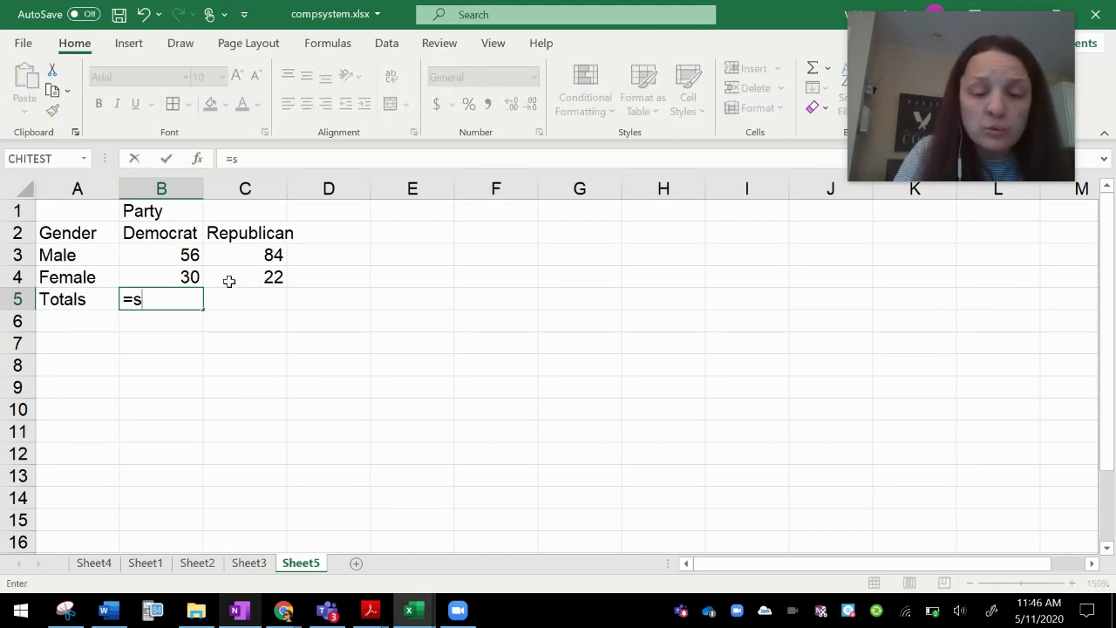
pyautogui.write('un(')
pyautogui.press('BackSpace')
pyautogui.press('BackSpace')
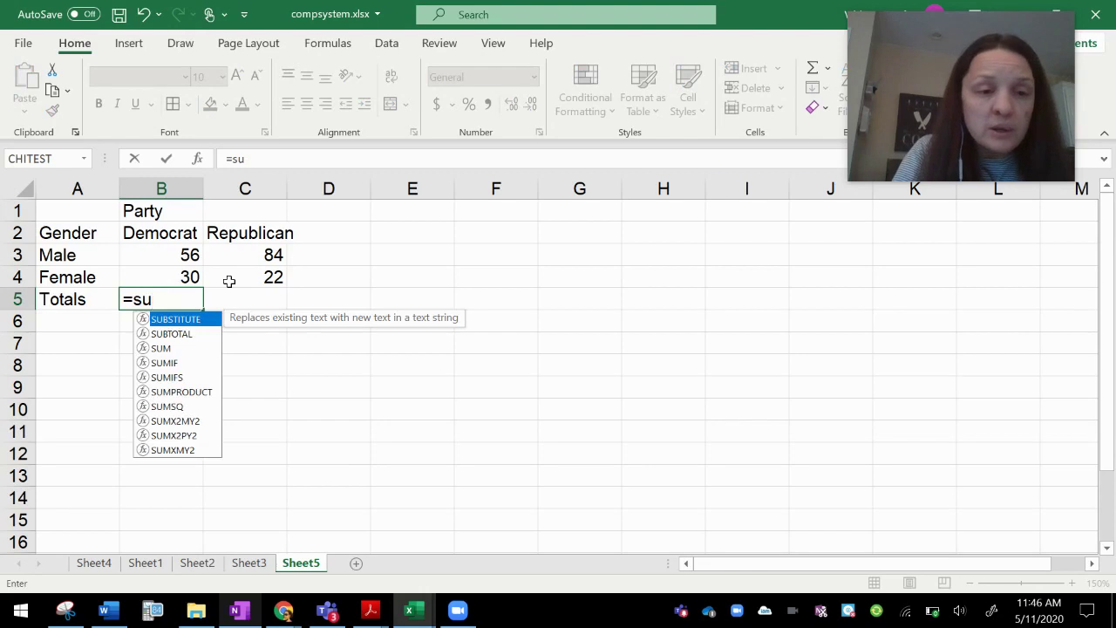
pyautogui.write('m(')
pyautogui.click(186, 258)
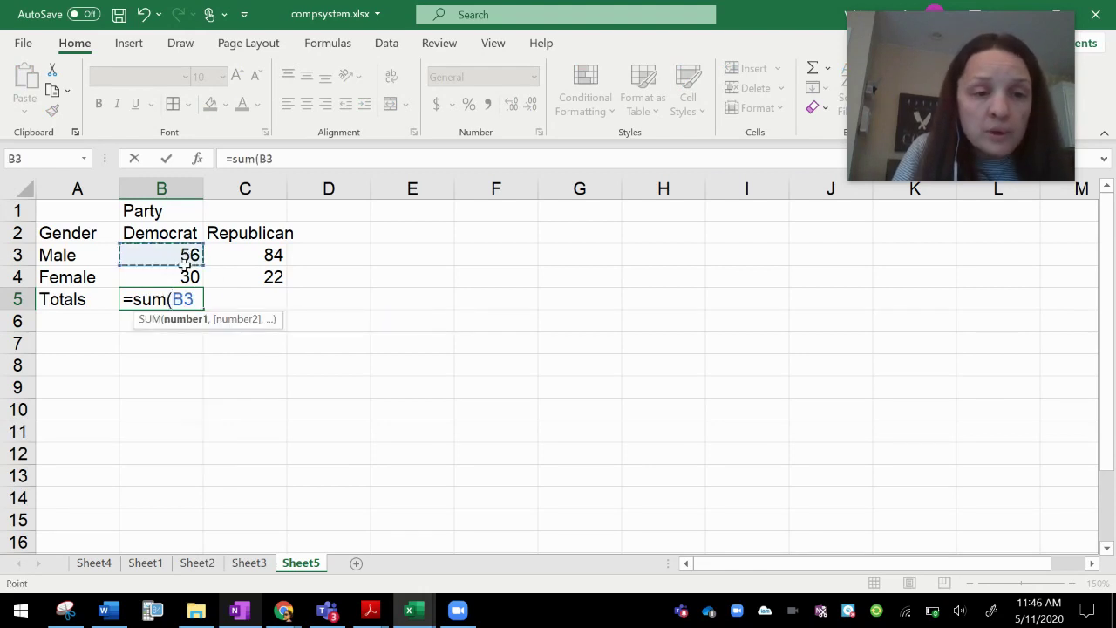
pyautogui.moveTo(186, 263); pyautogui.dragTo(187, 279)
pyautogui.press('Return')
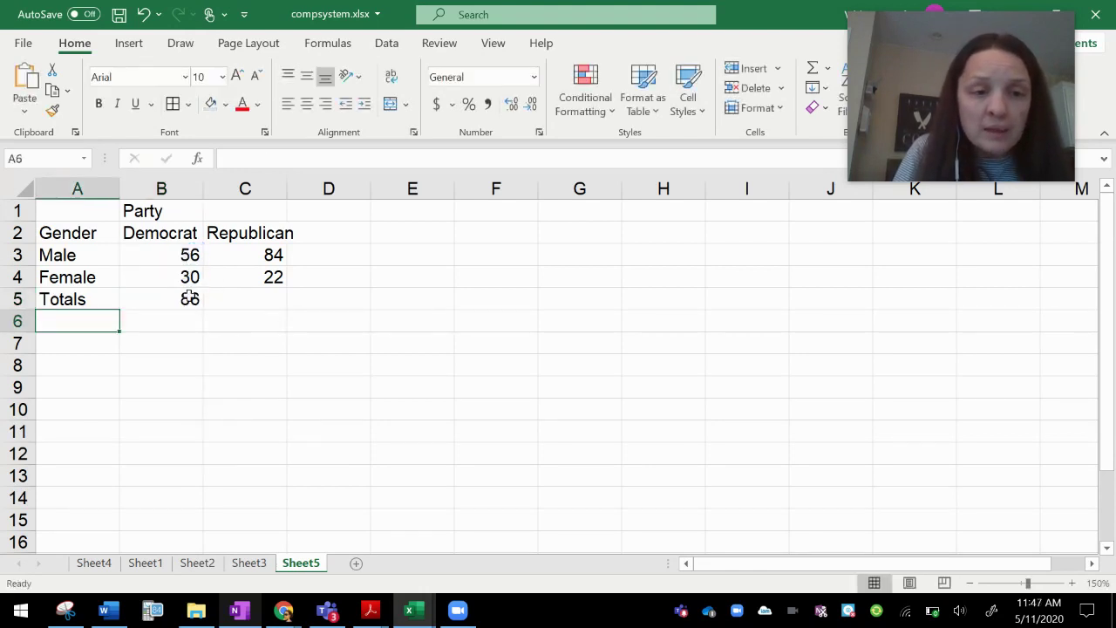
pyautogui.click(189, 299)
pyautogui.moveTo(202, 309); pyautogui.dragTo(353, 313)
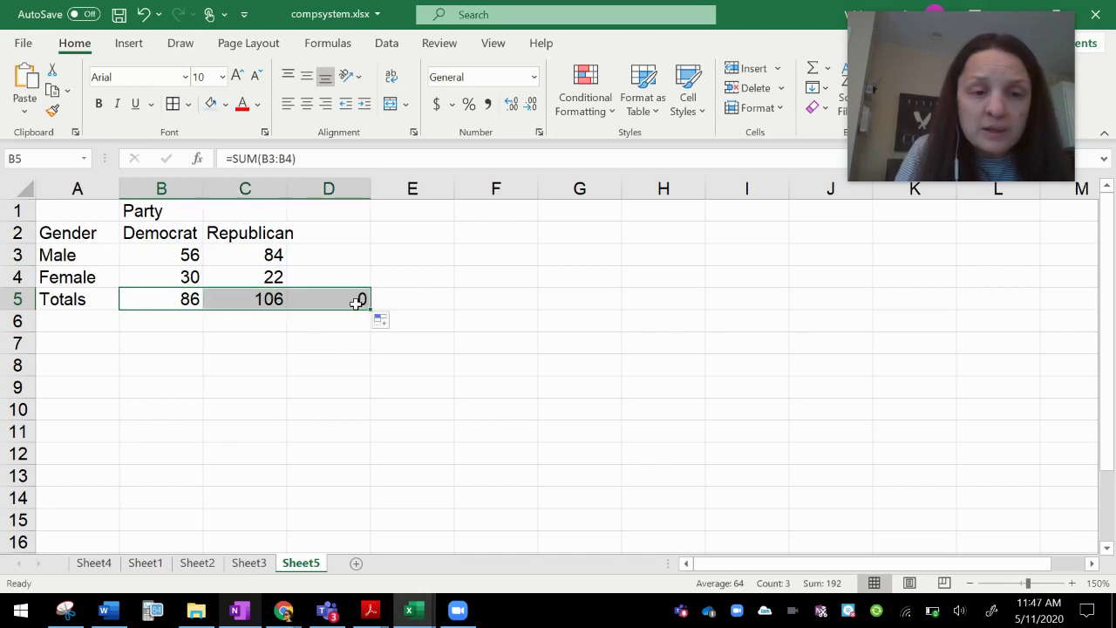
# - Add a Totals column headed in D2, summing B3:C3 in D3 and filling the formula down to D4
pyautogui.click(335, 223)
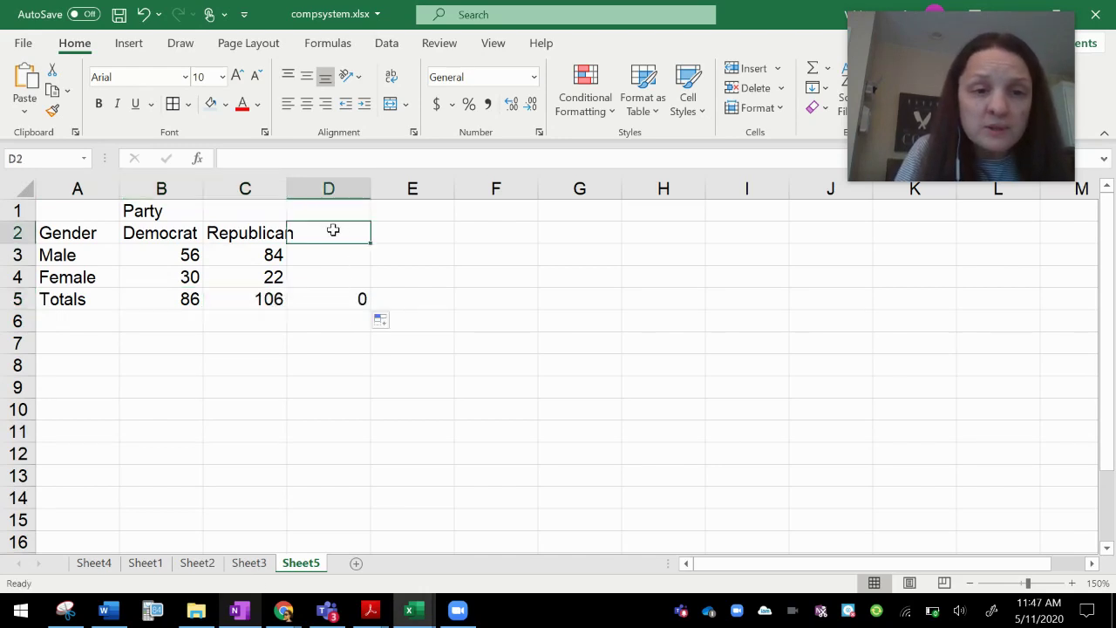
pyautogui.write('Totals')
pyautogui.press('Return')
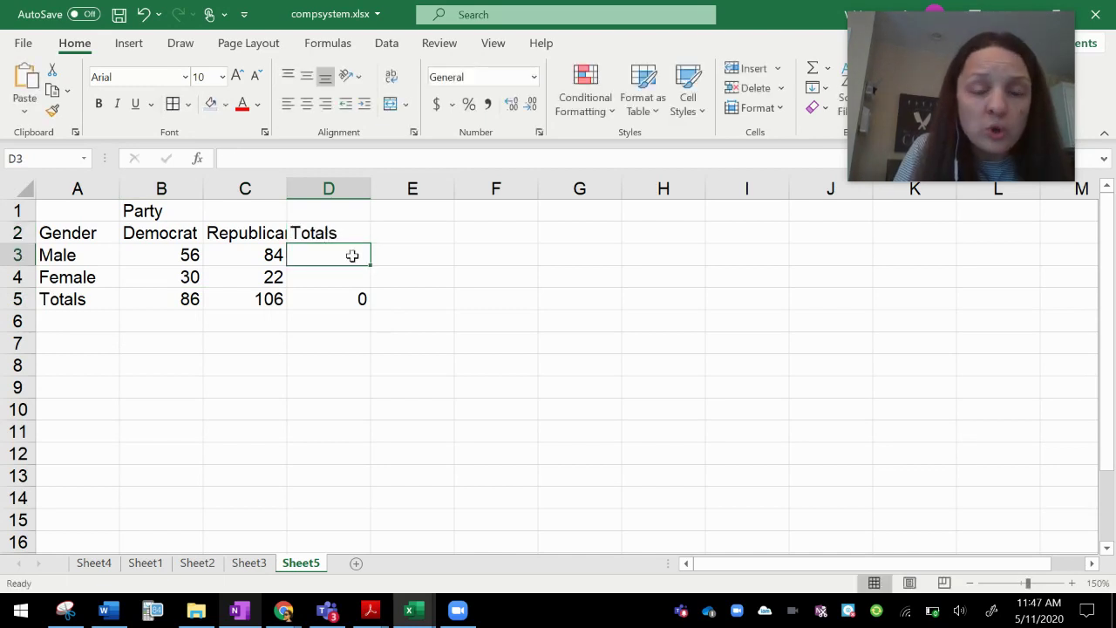
pyautogui.write('=sum(')
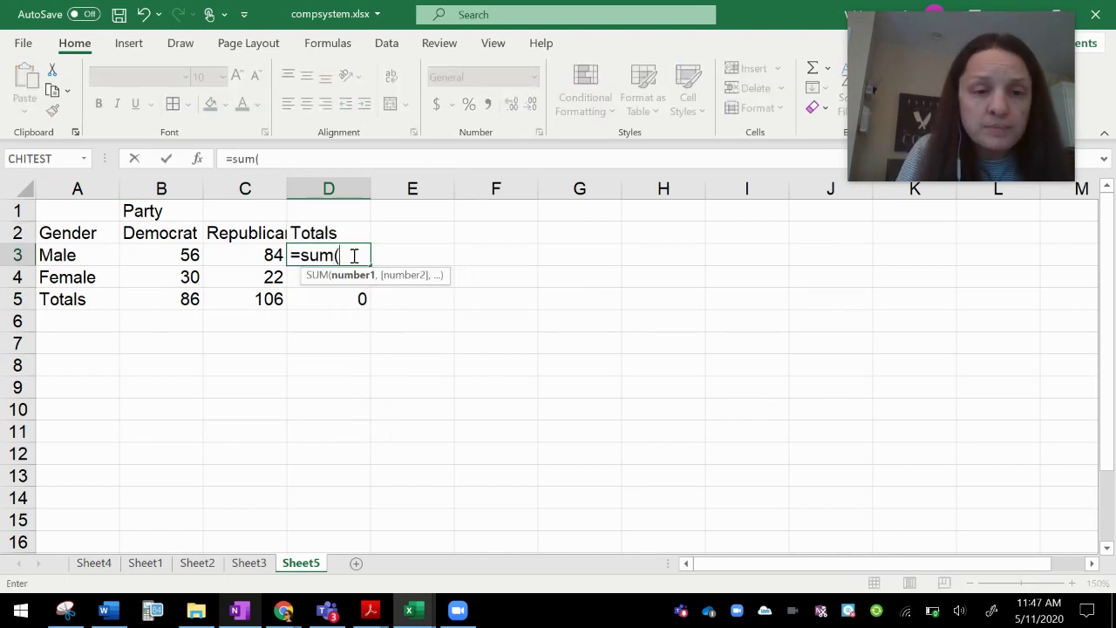
pyautogui.moveTo(184, 254); pyautogui.dragTo(266, 253)
pyautogui.press('Return')
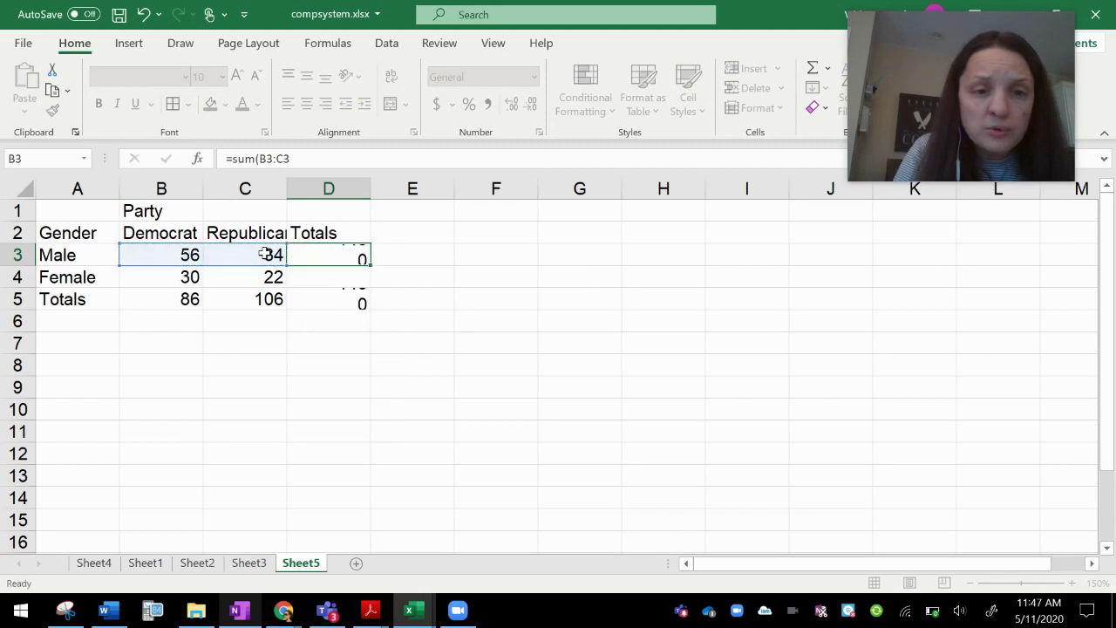
pyautogui.click(348, 257)
pyautogui.moveTo(373, 266); pyautogui.dragTo(370, 289)
pyautogui.click(428, 360)
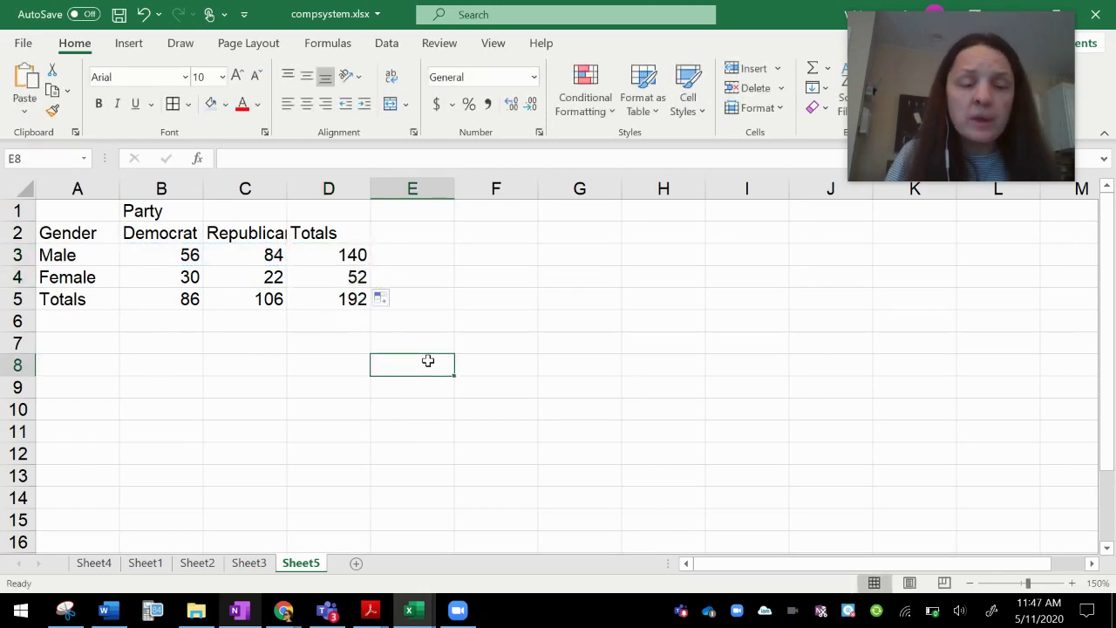
# - Compare the totals with the contingency table slide in Google Slides, and widen column C in Excel to fit the Republican heading
pyautogui.hotkey('alt', 'Tab')
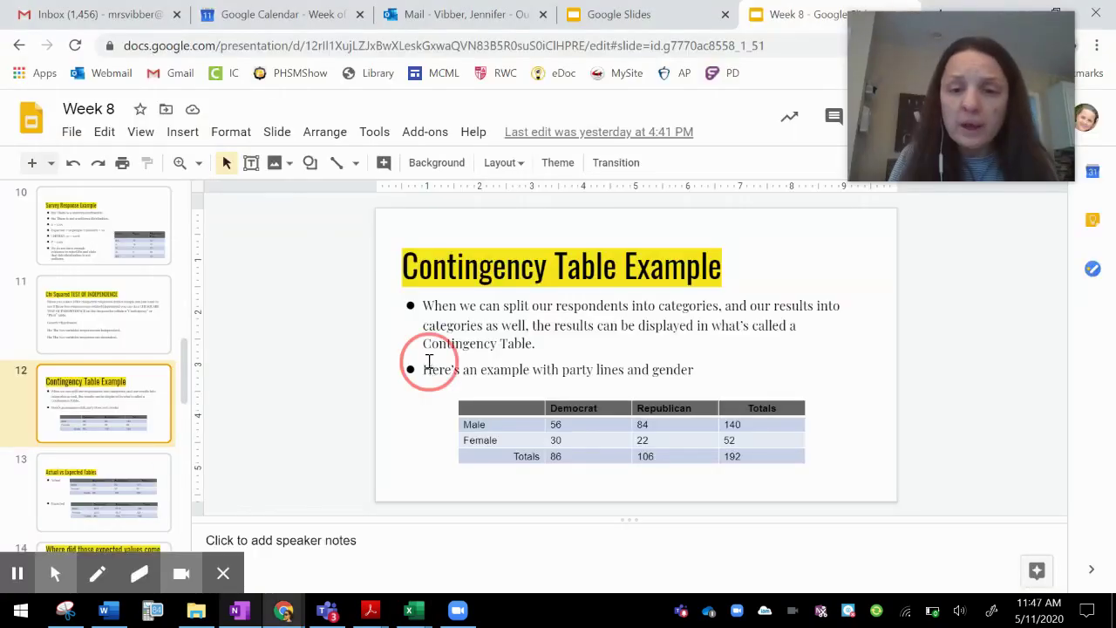
pyautogui.hotkey('alt', 'Tab')
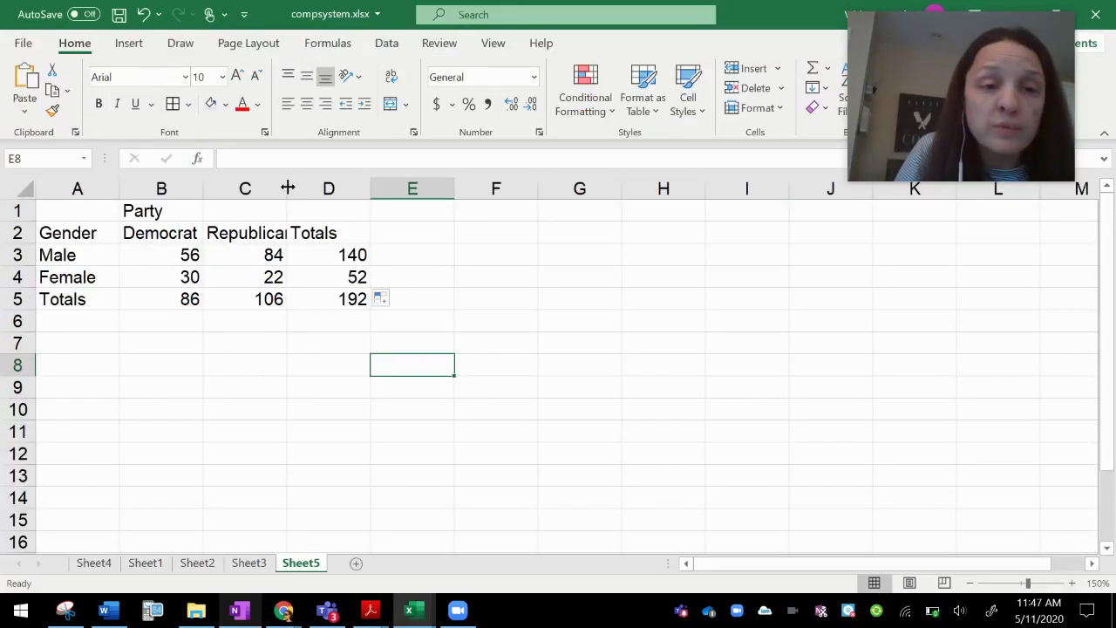
pyautogui.moveTo(287, 187); pyautogui.dragTo(305, 188)
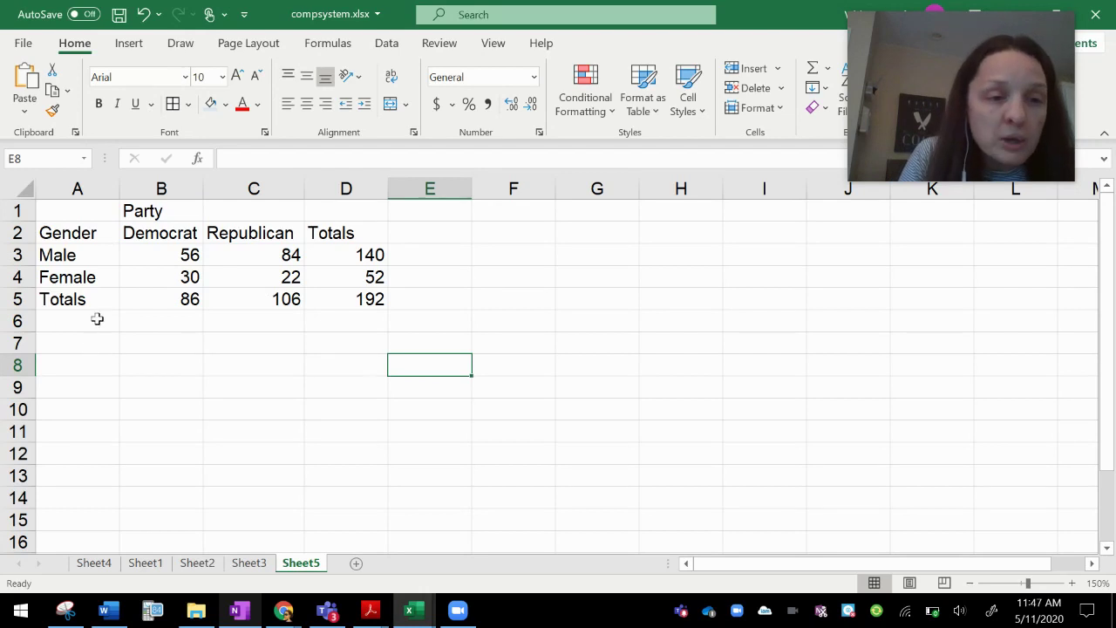
# - Copy the whole contingency table A1:D5 and paste the copy starting at A7
pyautogui.moveTo(87, 218)
pyautogui.mouseDown()
pyautogui.moveTo(332, 299)
pyautogui.moveTo(356, 294)
pyautogui.mouseUp()
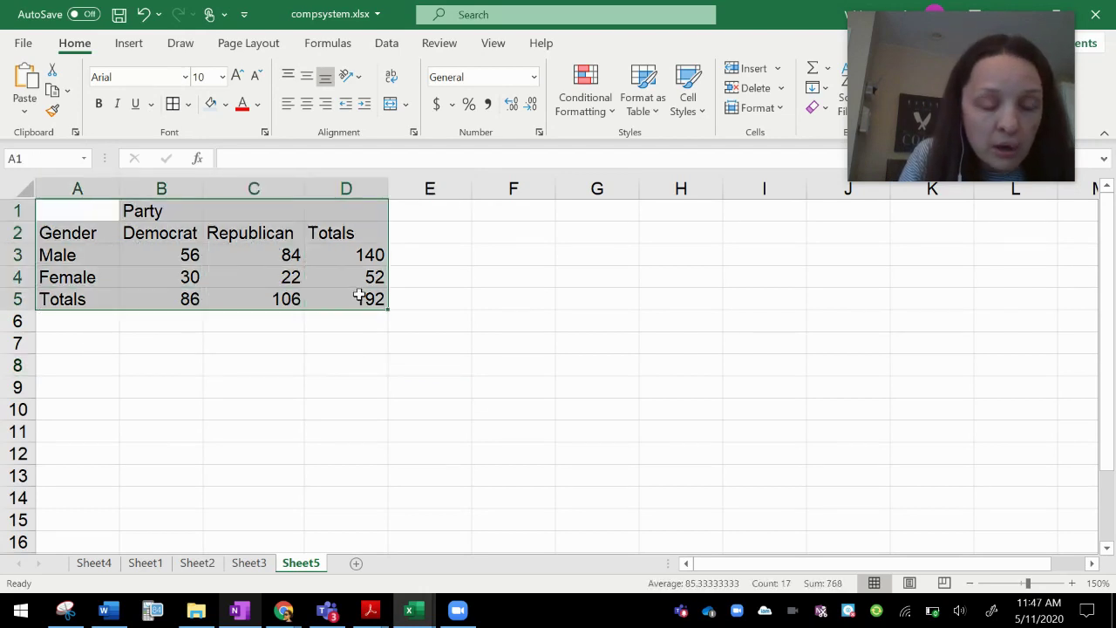
pyautogui.hotkey('ctrl', 'c')
pyautogui.click(89, 346)
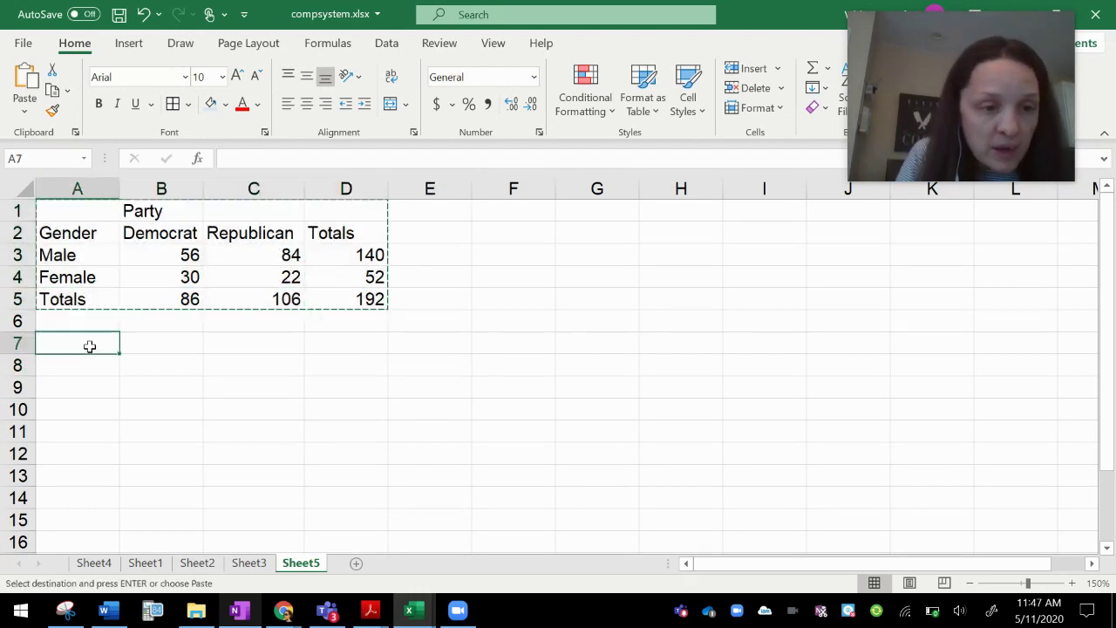
pyautogui.hotkey('ctrl', 'v')
# - Clear the Male and Female counts in B9:C10 of the copied table
pyautogui.moveTo(167, 389); pyautogui.dragTo(280, 408)
pyautogui.press('Delete')
pyautogui.click(501, 407)
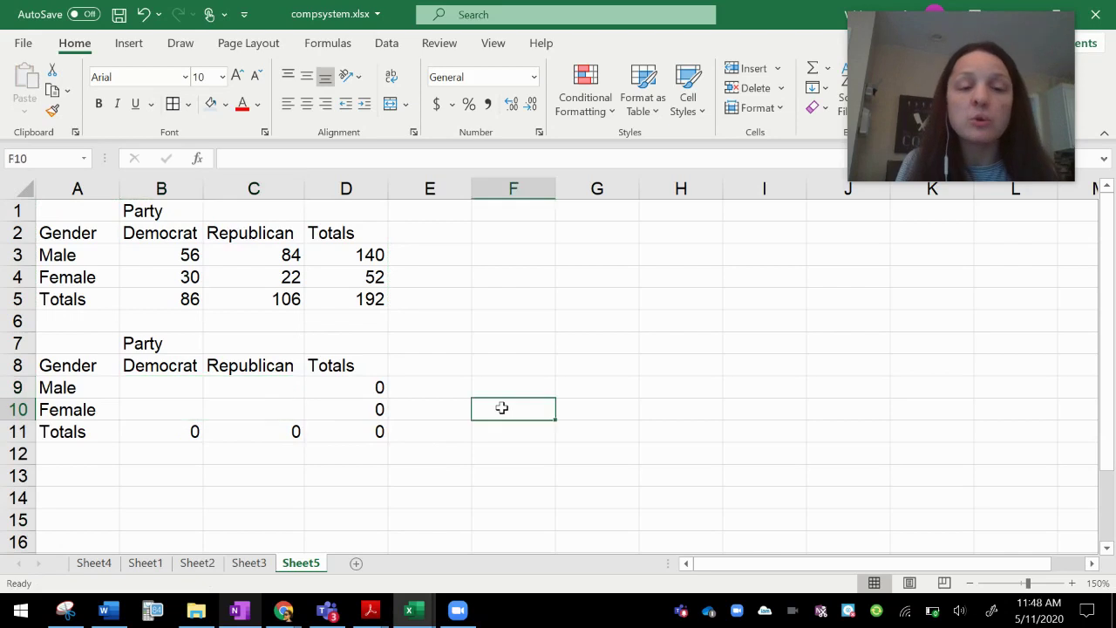
# - Label the first table ACTUAL in A1 and the second EXPECTED in A7, and widen column A to fit its contents
pyautogui.click(81, 209)
pyautogui.write('ACTUAL')
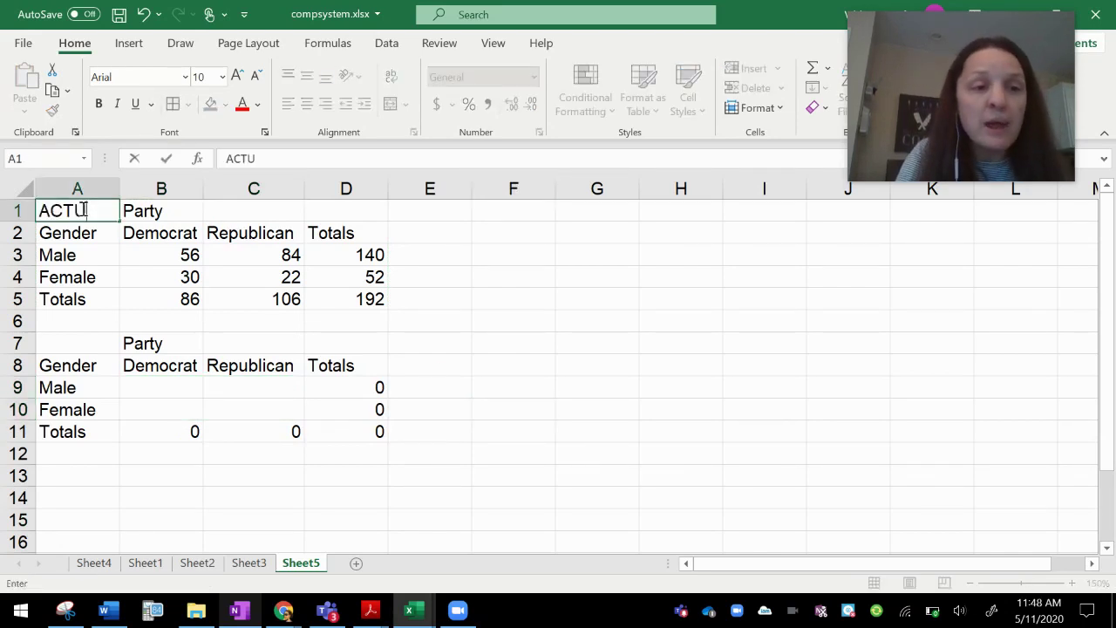
pyautogui.press('Return')
pyautogui.click(87, 350)
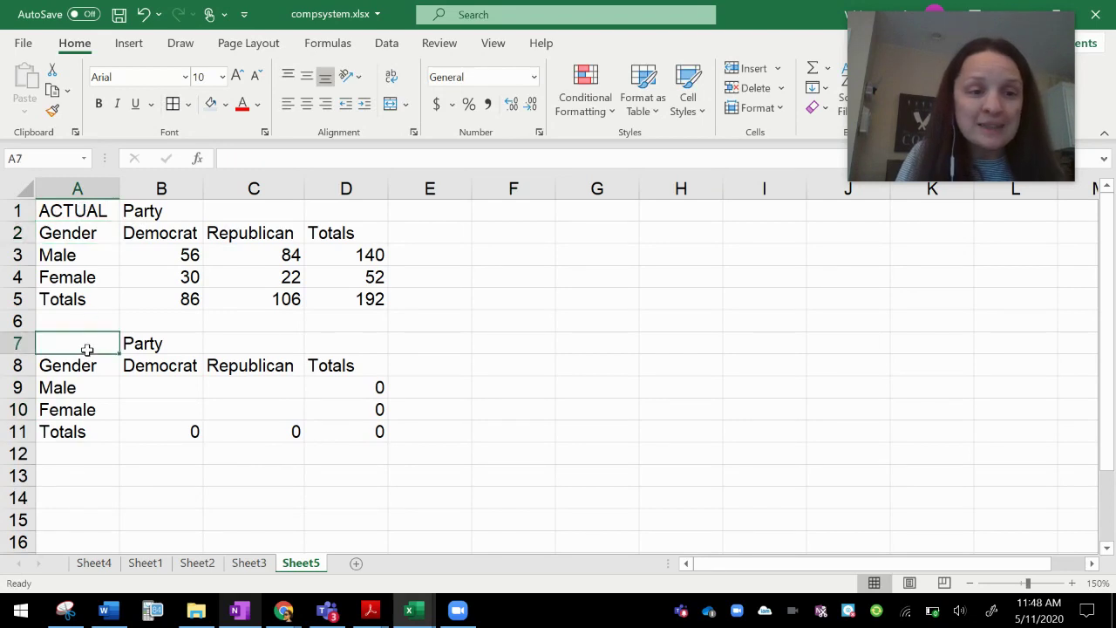
pyautogui.write('EXPECTED')
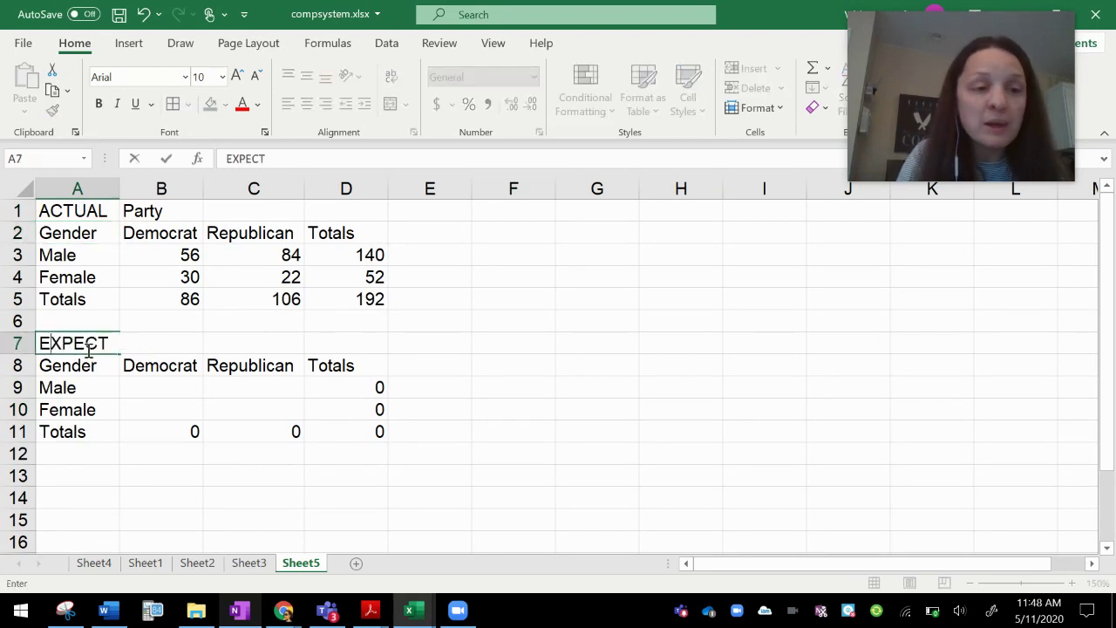
pyautogui.click(270, 497)
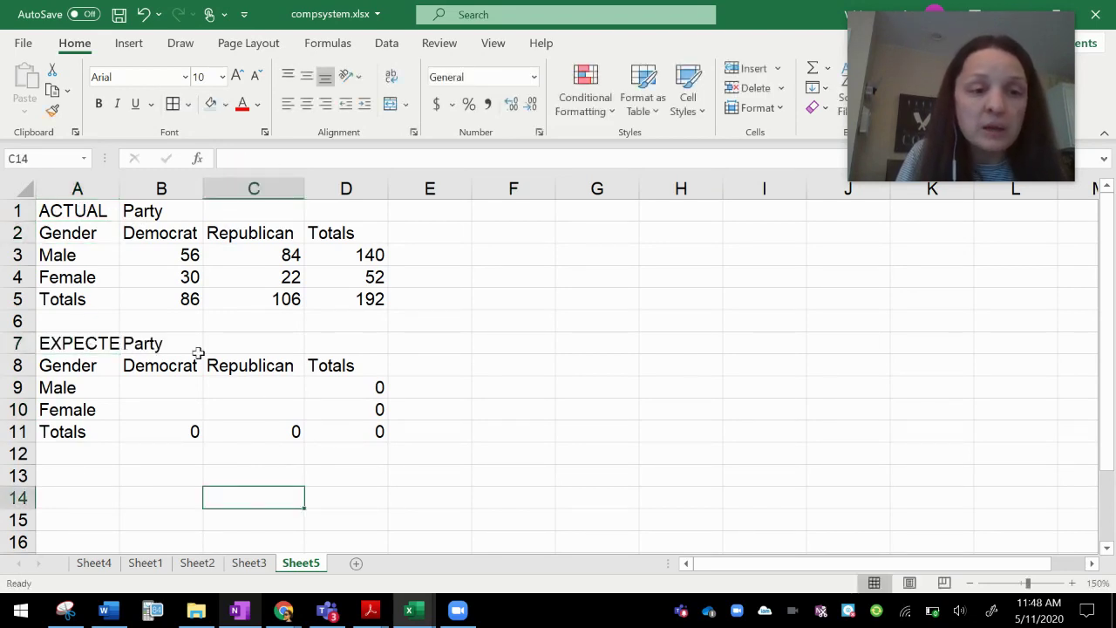
pyautogui.doubleClick(119, 187)
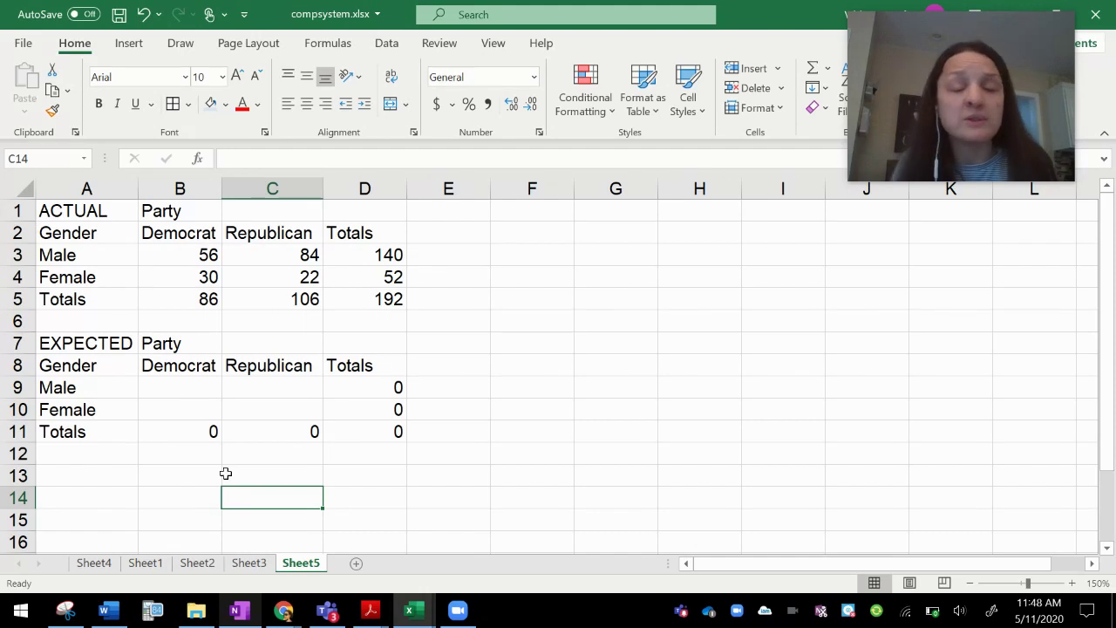
# - Fill the expected counts in B9:C10 with the array formula =B5:C5*D3:D4/D5
pyautogui.click(197, 388)
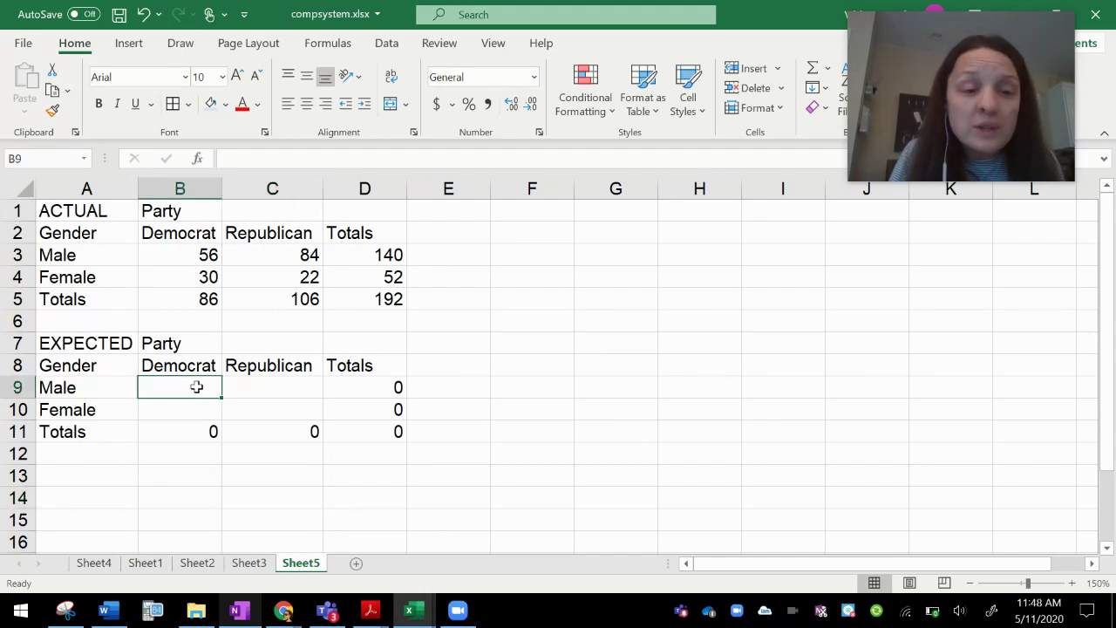
pyautogui.moveTo(197, 388); pyautogui.dragTo(294, 410)
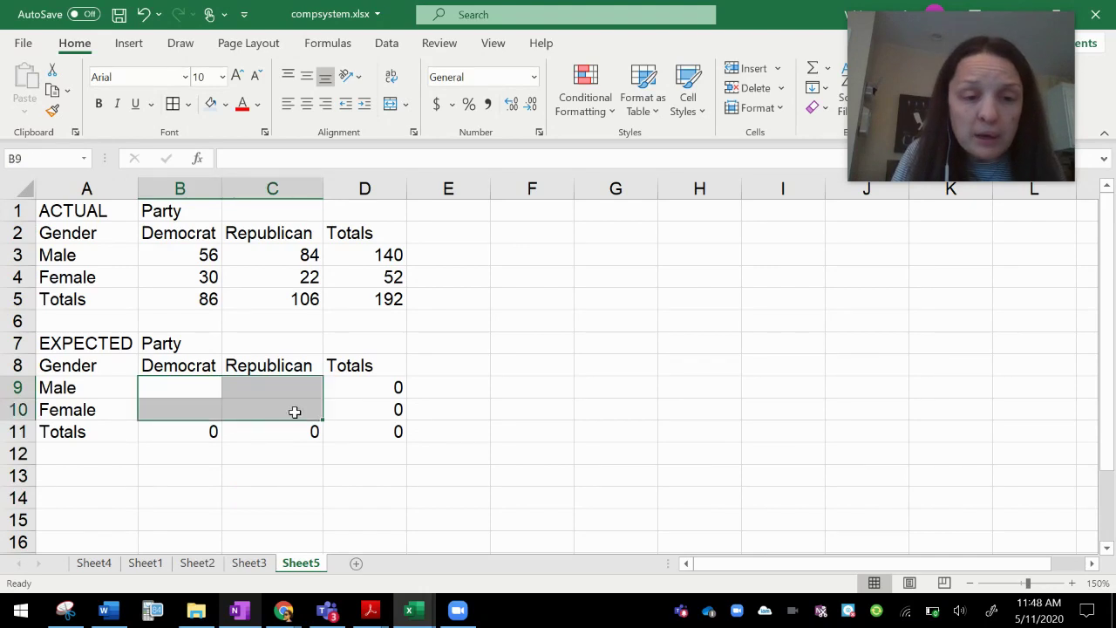
pyautogui.write('=')
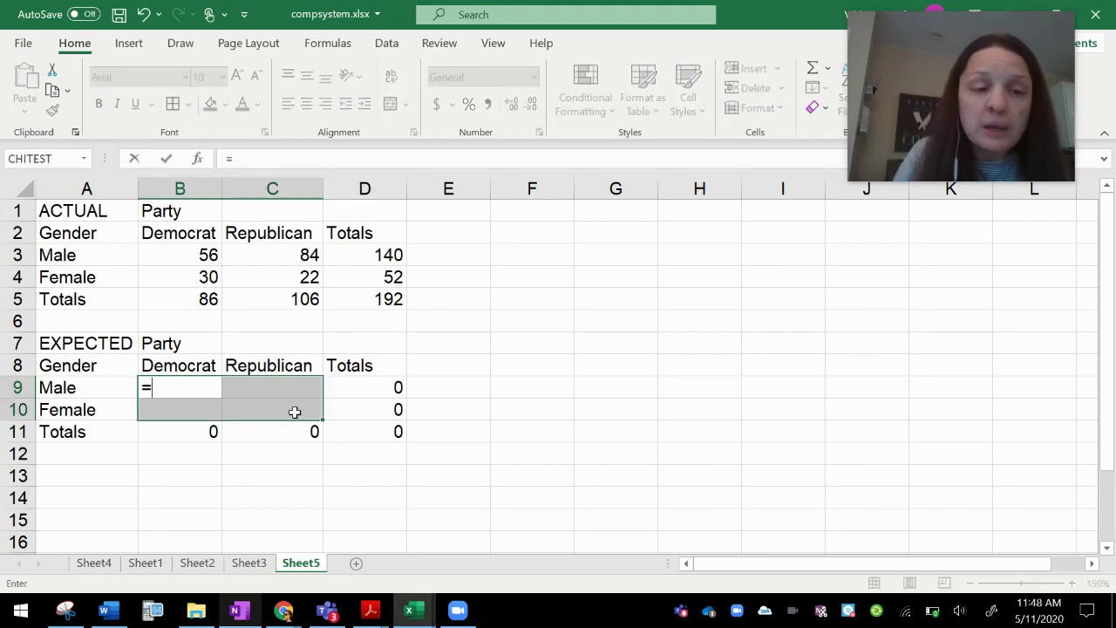
pyautogui.moveTo(178, 299); pyautogui.dragTo(274, 303)
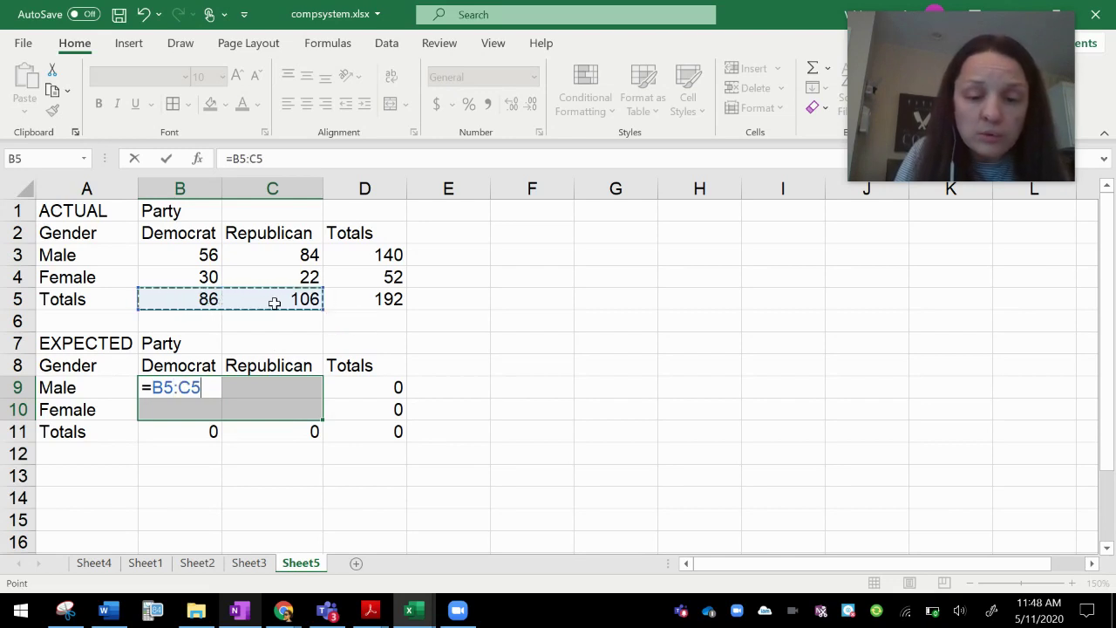
pyautogui.write('*')
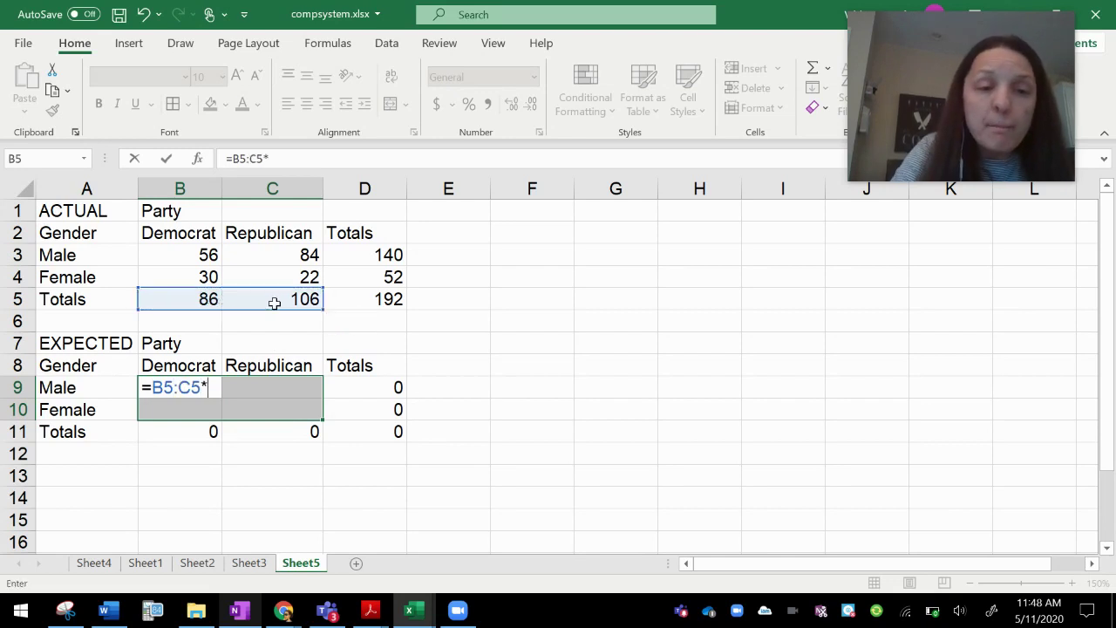
pyautogui.click(392, 253)
pyautogui.moveTo(394, 268); pyautogui.dragTo(394, 276)
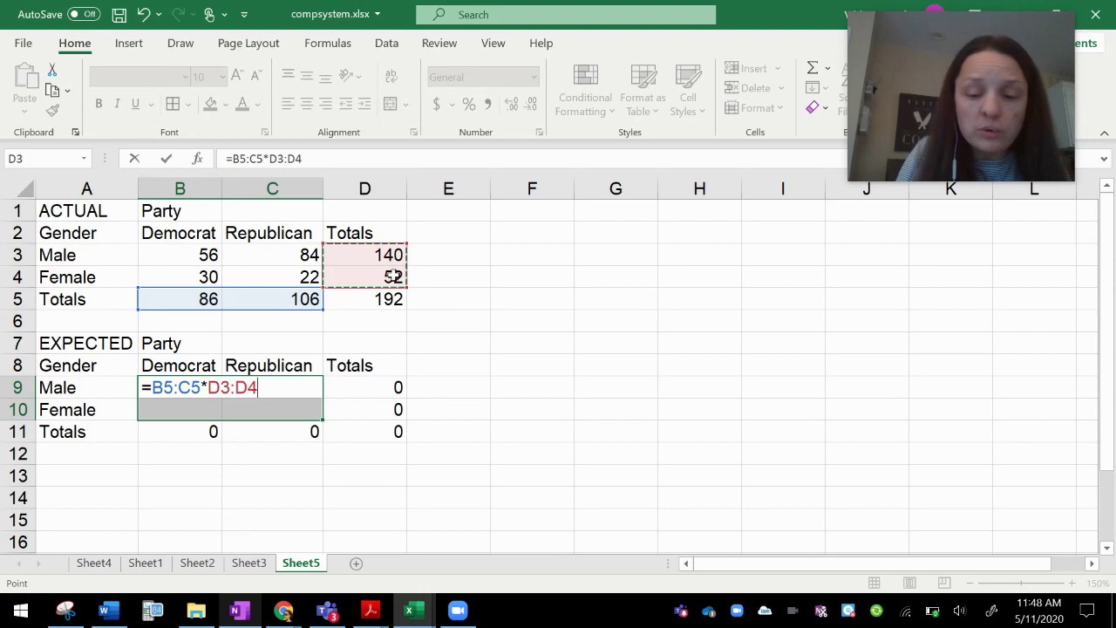
pyautogui.write('/')
pyautogui.click(389, 299)
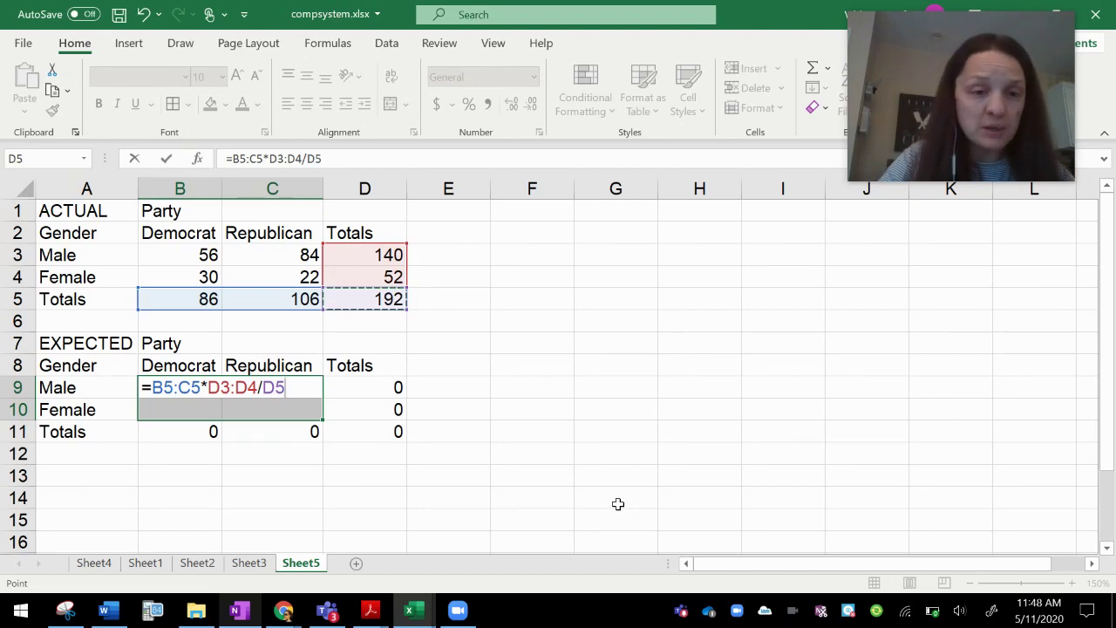
pyautogui.hotkey('ctrl', 'shift', 'Return')
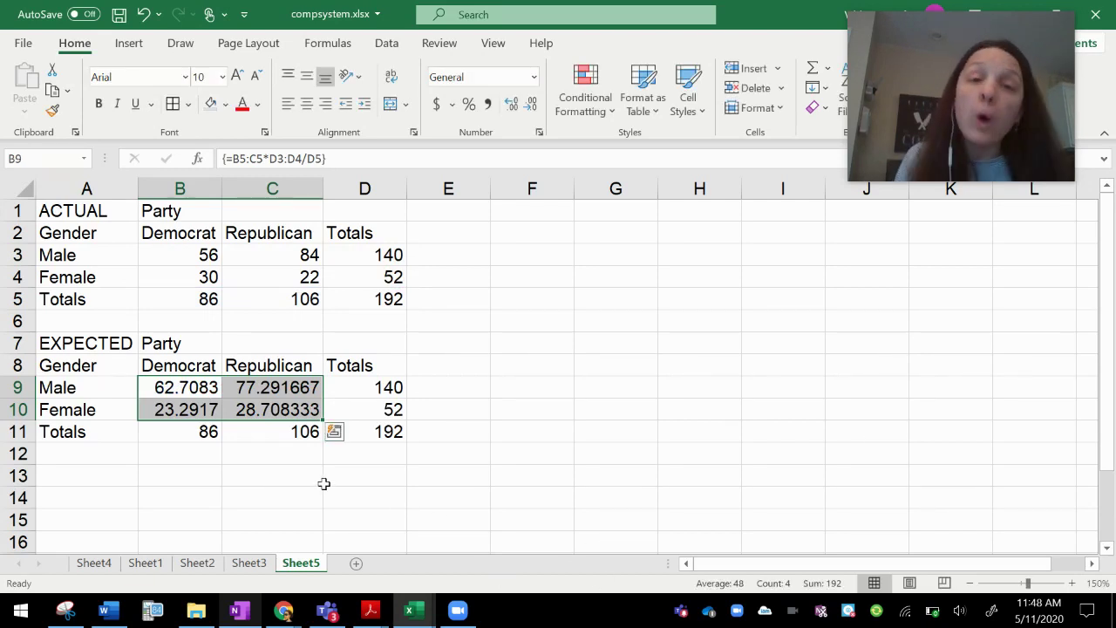
pyautogui.click(196, 434)
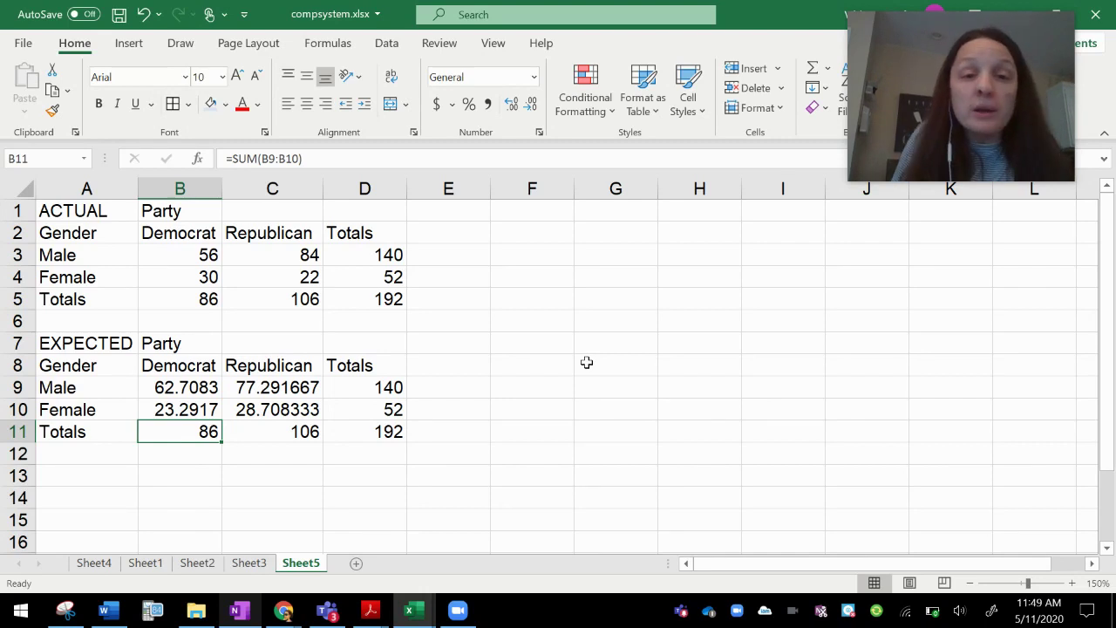
# - Enter the label "Chi P Value" in F4
pyautogui.click(525, 274)
pyautogui.write('Chi P Value')
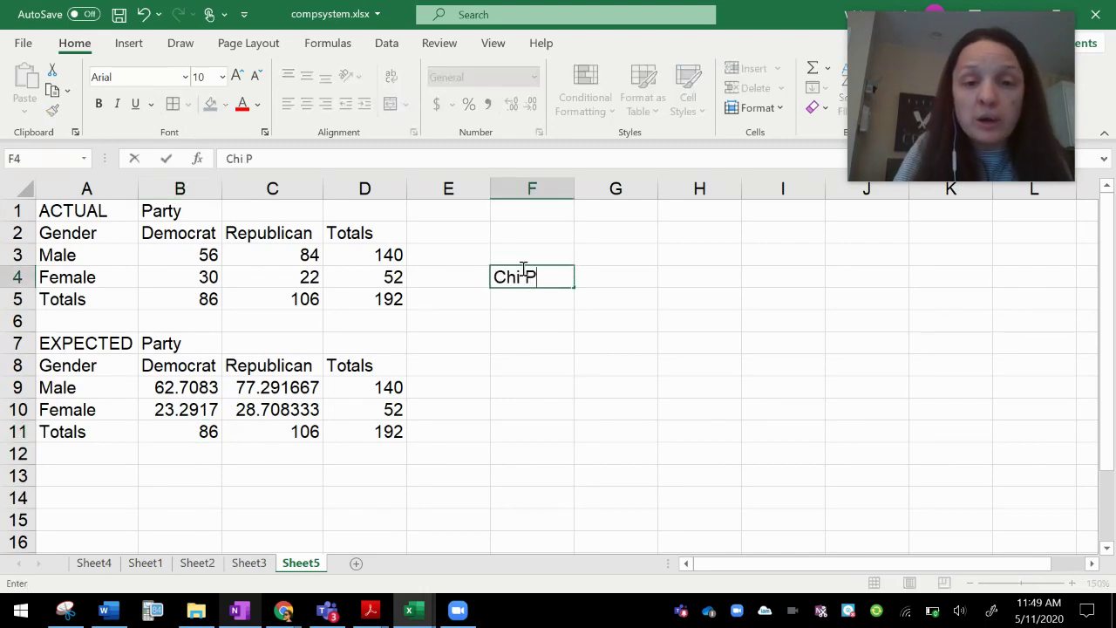
pyautogui.press('Return')
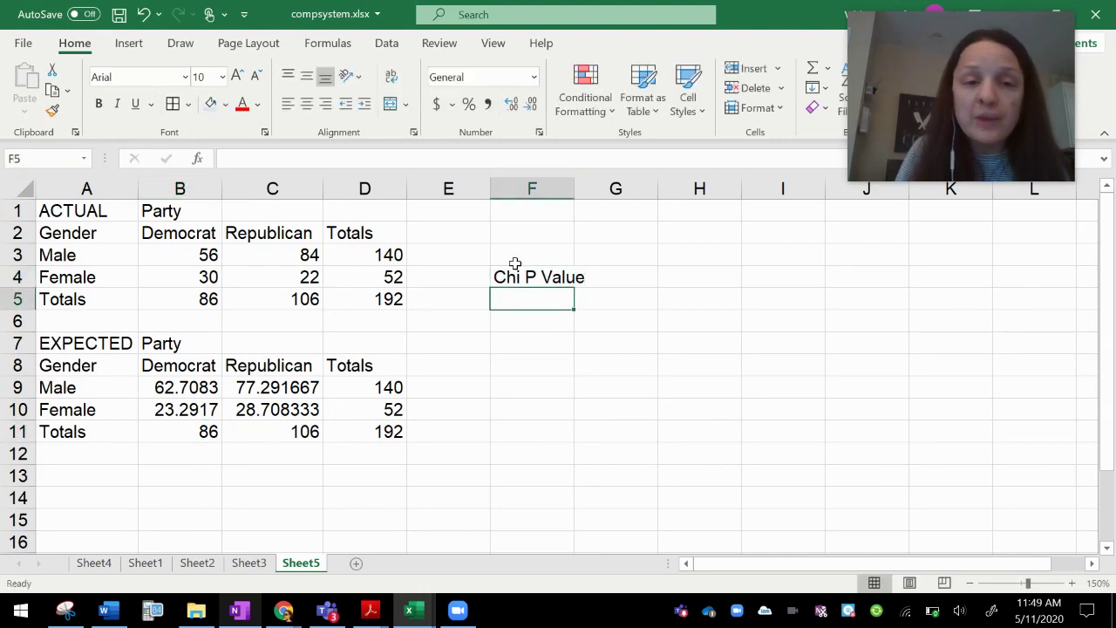
# - Insert the CHITEST function in F5 with B3:C4 as the actual range and B9:C10 as the expected range
pyautogui.click(199, 158)
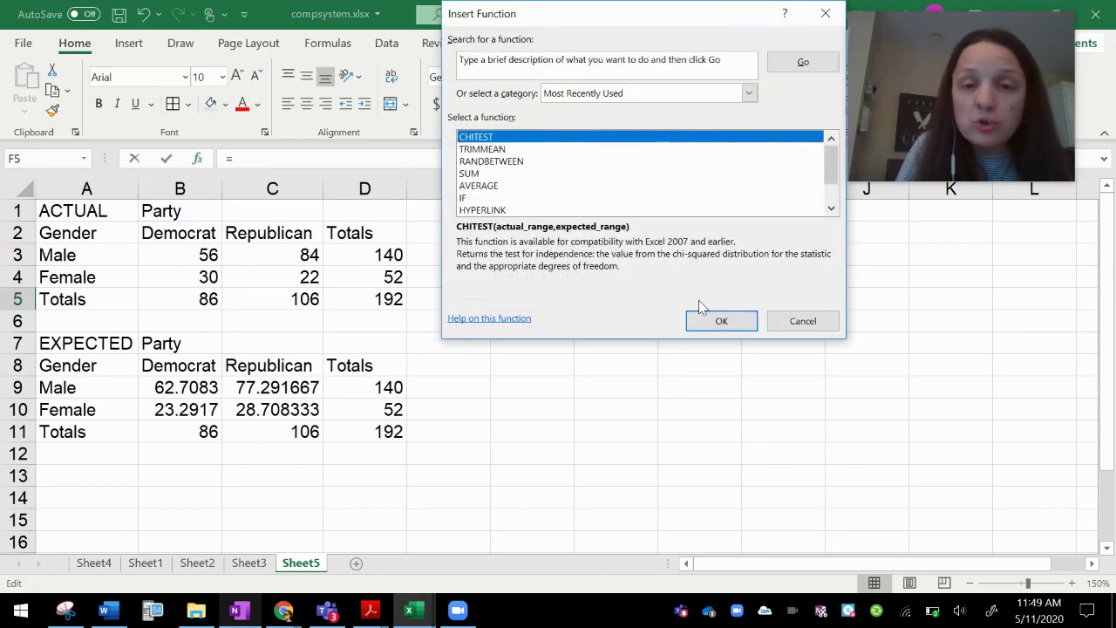
pyautogui.click(718, 320)
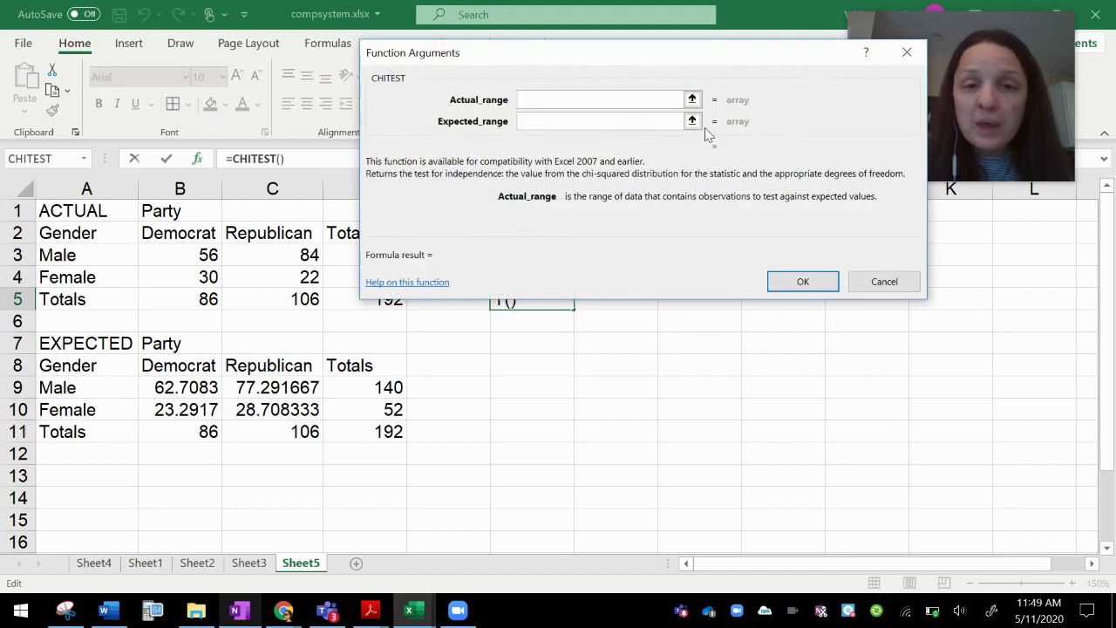
pyautogui.click(691, 100)
pyautogui.moveTo(177, 253); pyautogui.dragTo(267, 276)
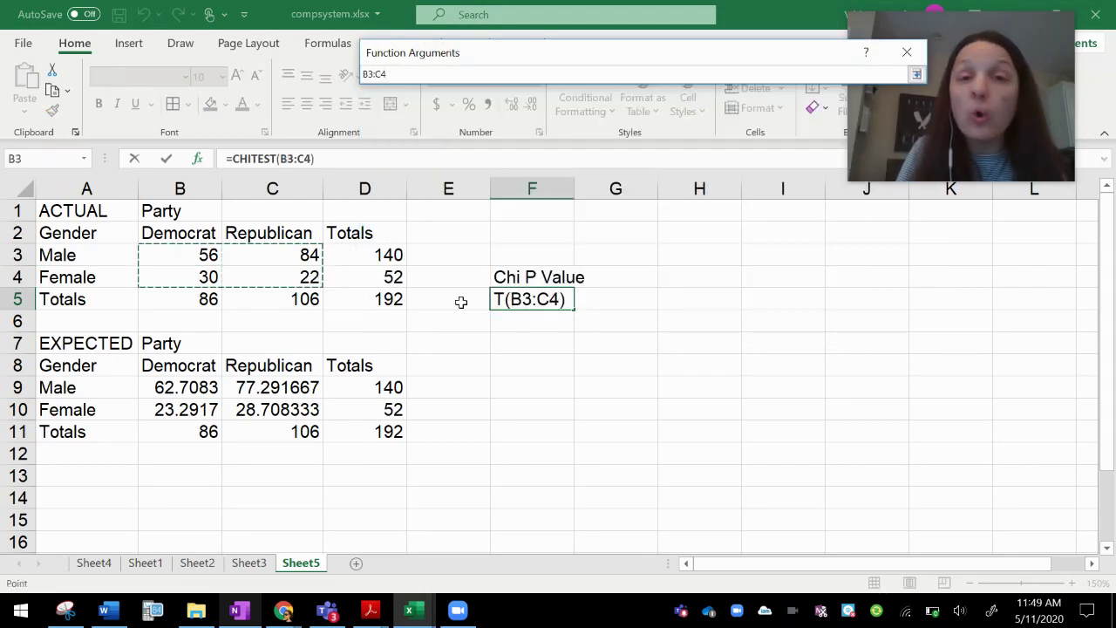
pyautogui.click(916, 73)
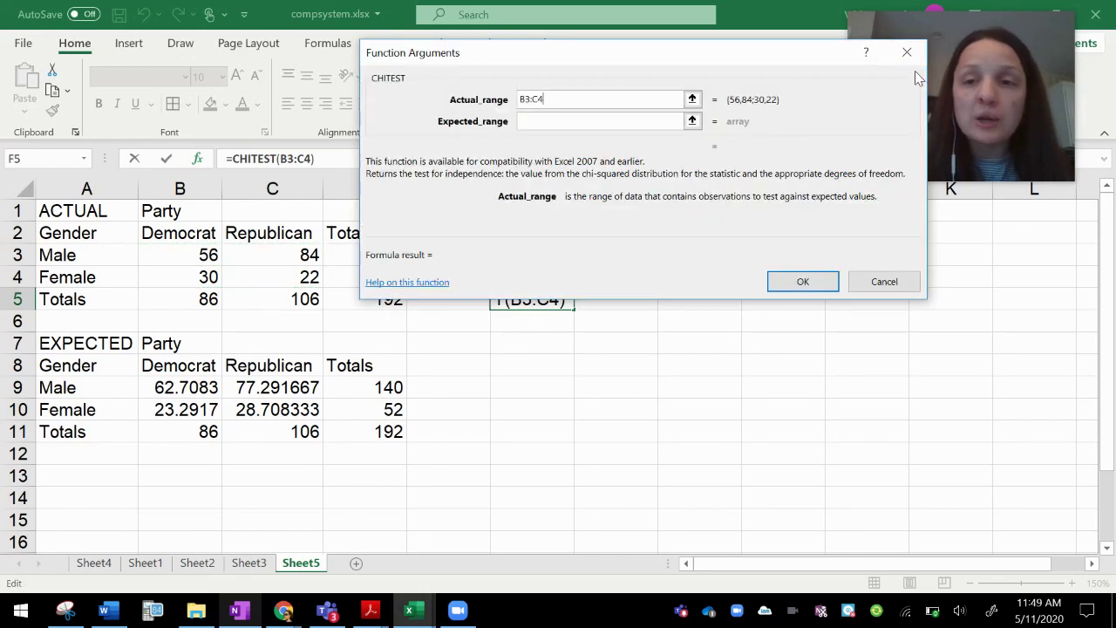
pyautogui.click(693, 121)
pyautogui.moveTo(209, 387); pyautogui.dragTo(301, 411)
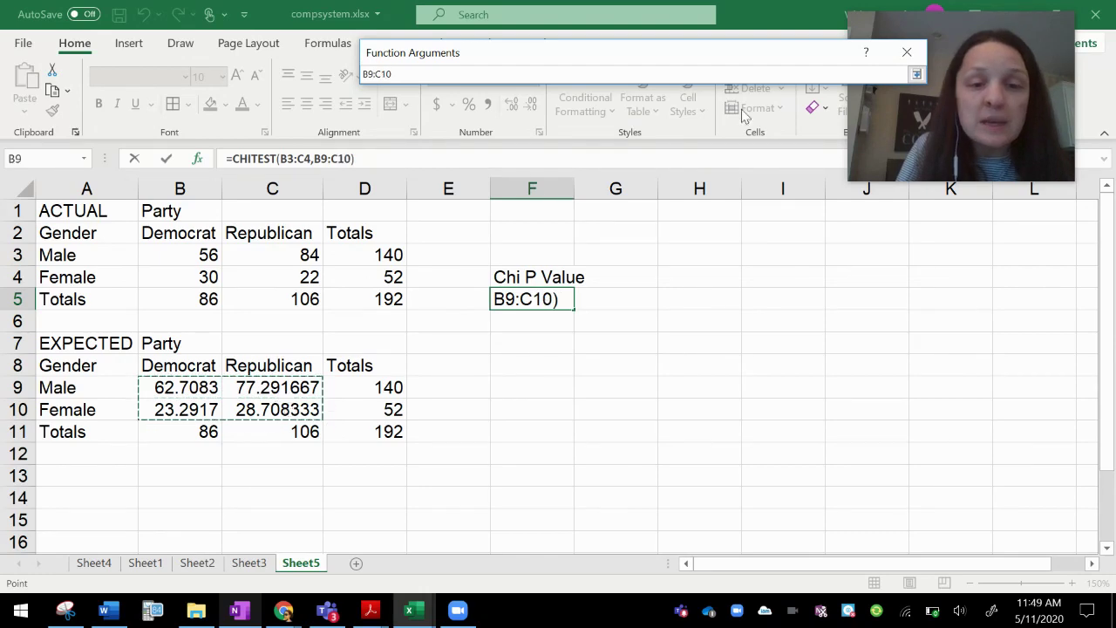
pyautogui.click(916, 73)
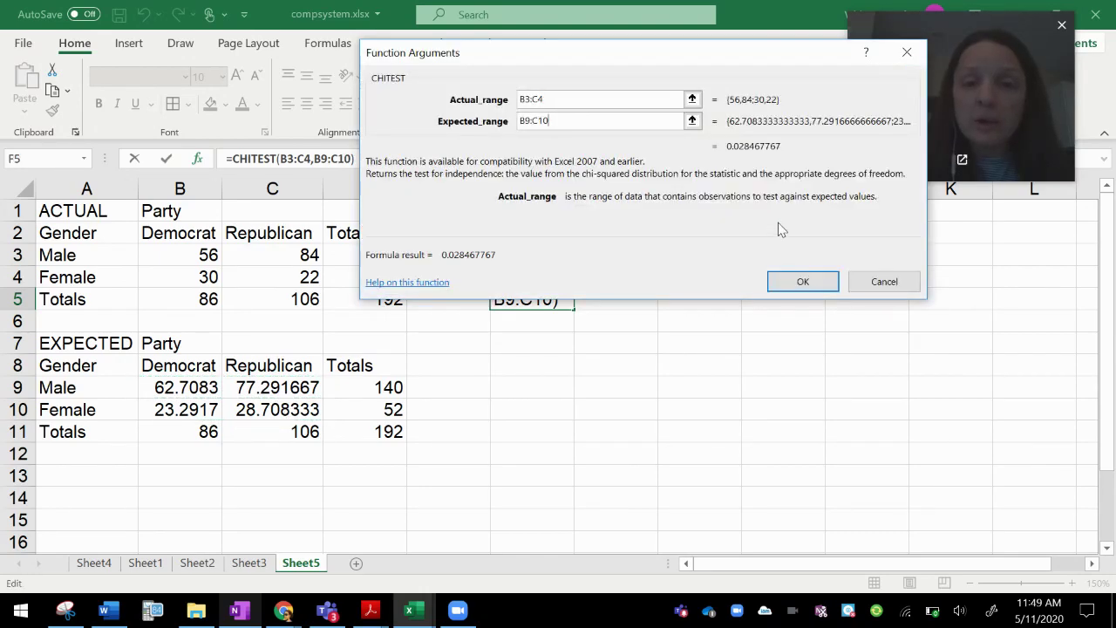
pyautogui.click(798, 282)
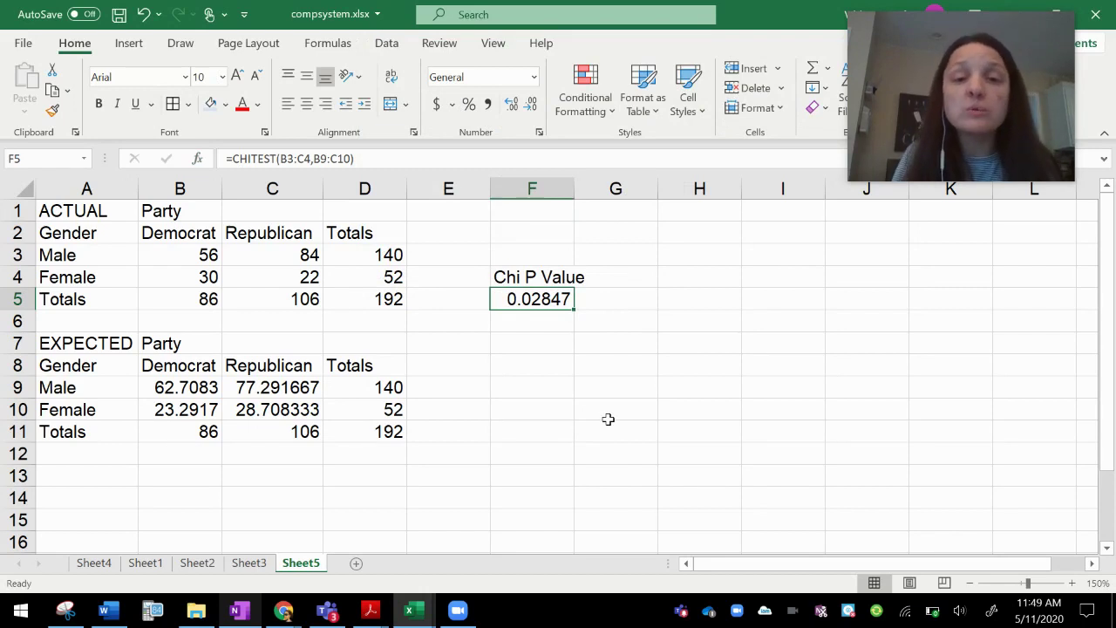
# - Draw a large text box beside the tables, spanning about columns G to L and rows 2 to 16
pyautogui.click(128, 43)
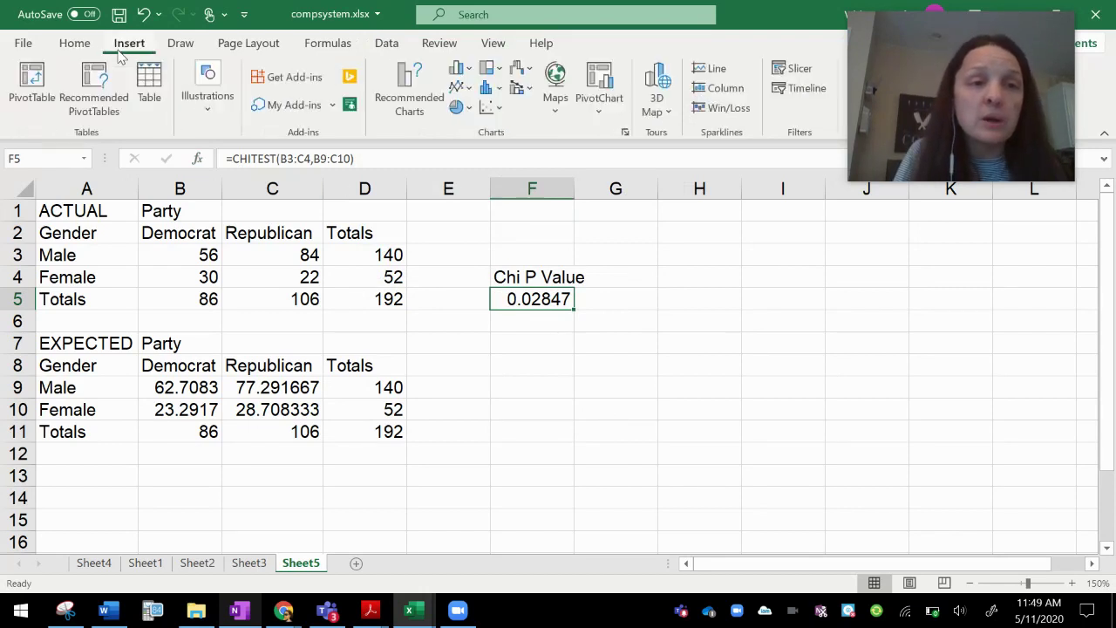
pyautogui.moveTo(979, 22); pyautogui.dragTo(168, 456)
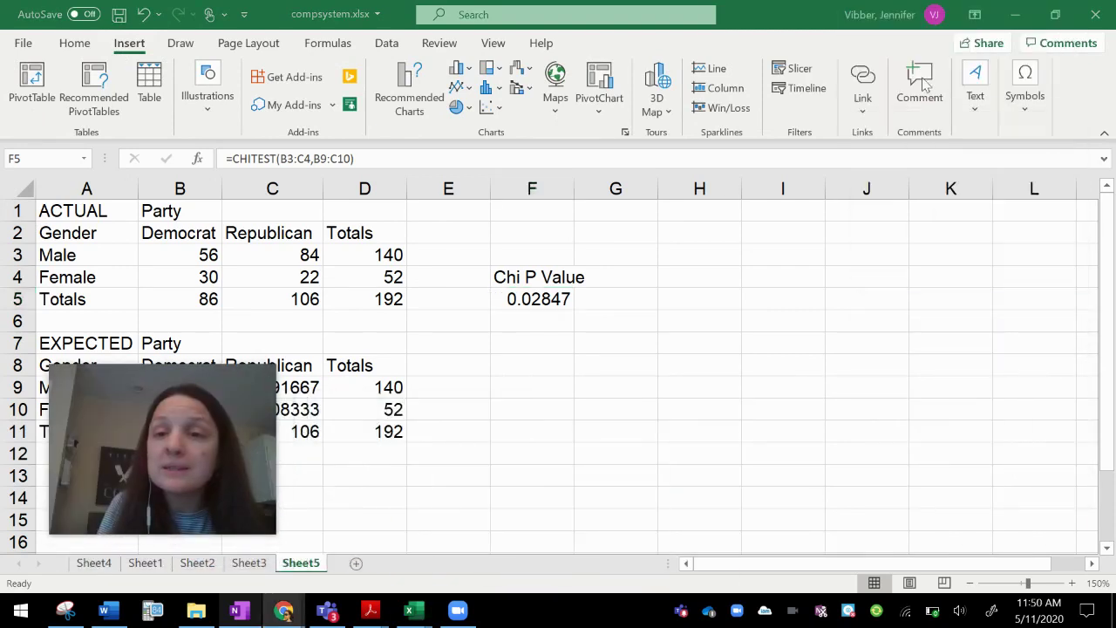
pyautogui.click(972, 79)
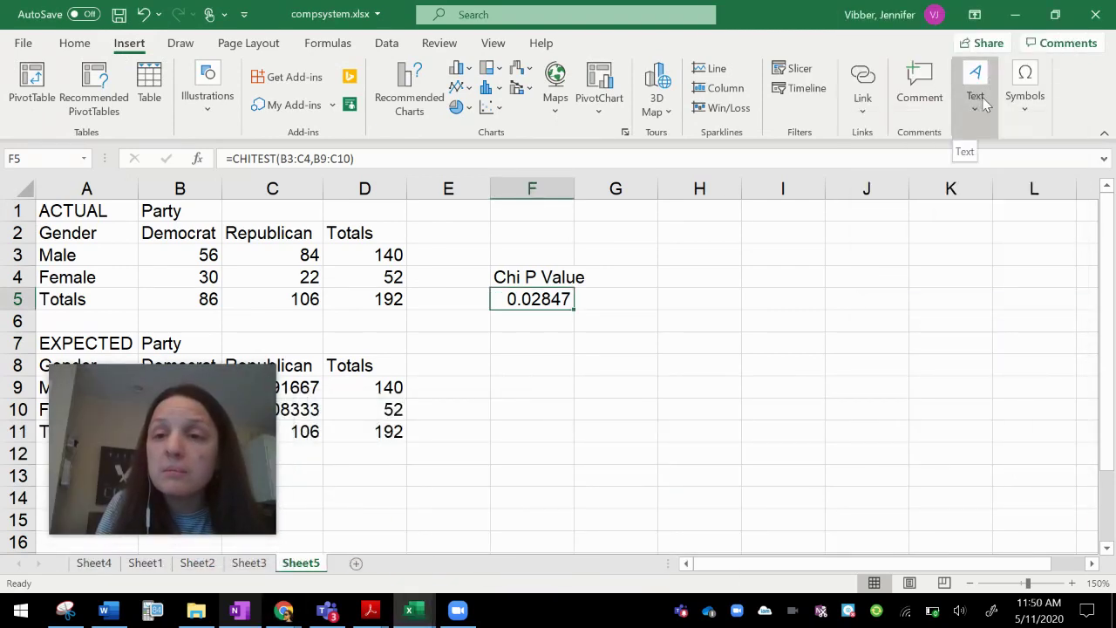
pyautogui.click(974, 83)
pyautogui.click(916, 163)
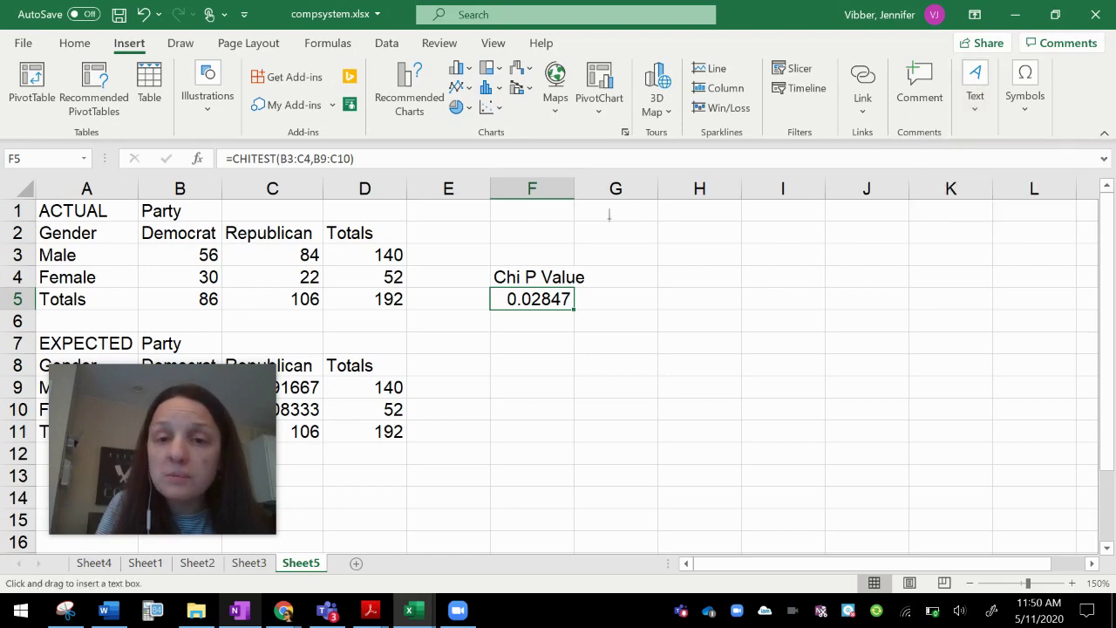
pyautogui.moveTo(605, 219); pyautogui.dragTo(1069, 537)
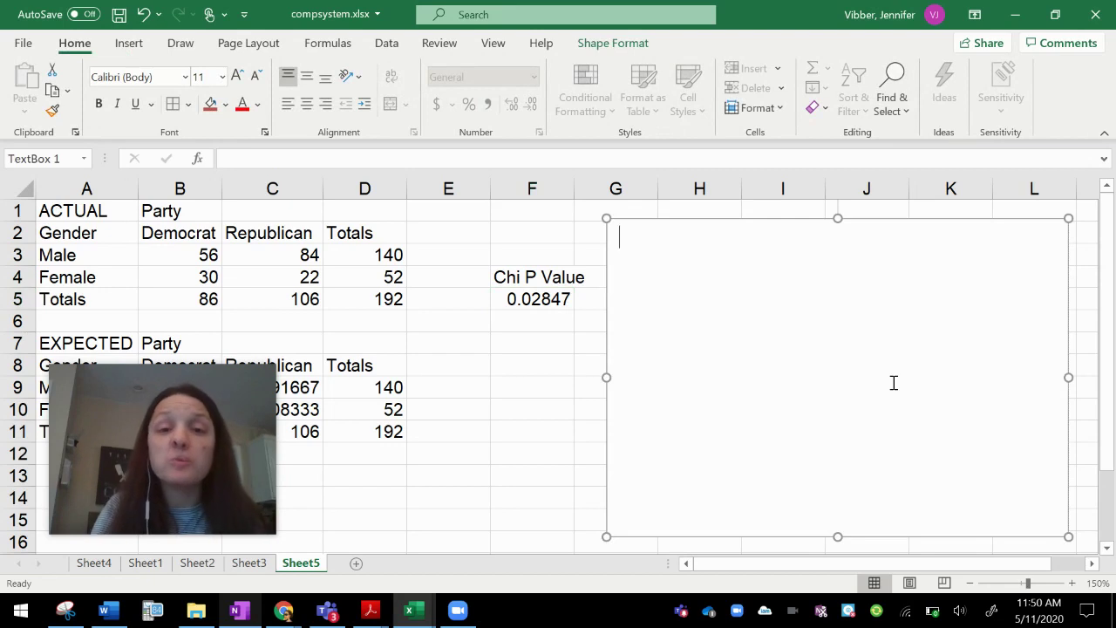
# - Write "Question: Are party affiliation and gender independent or dependent?" in the text box
pyautogui.write('Question: ')
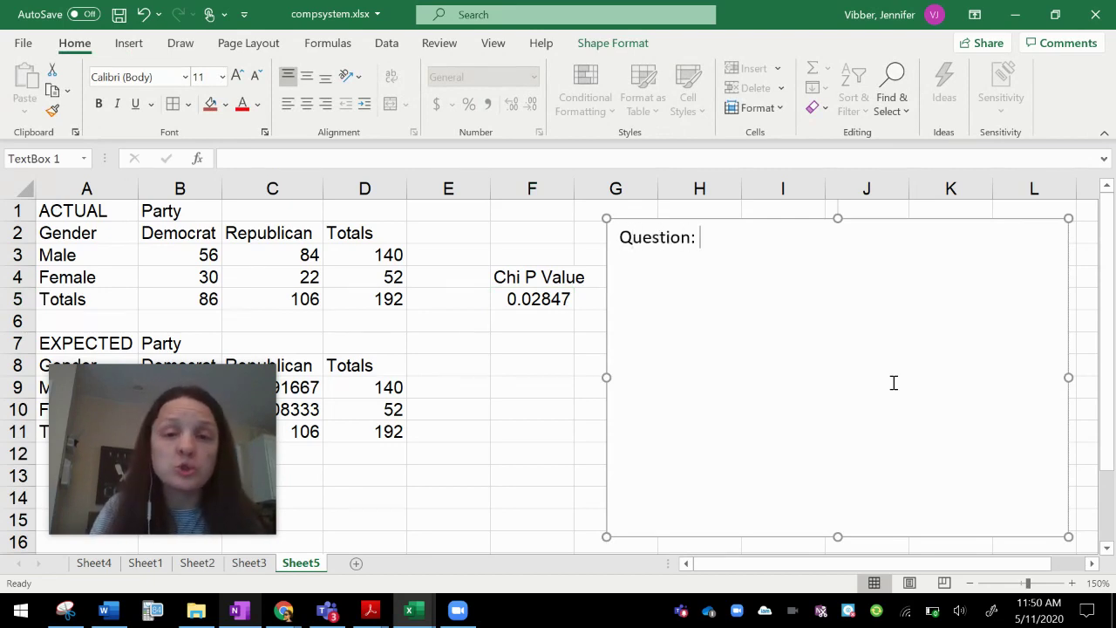
pyautogui.write('Are party af')
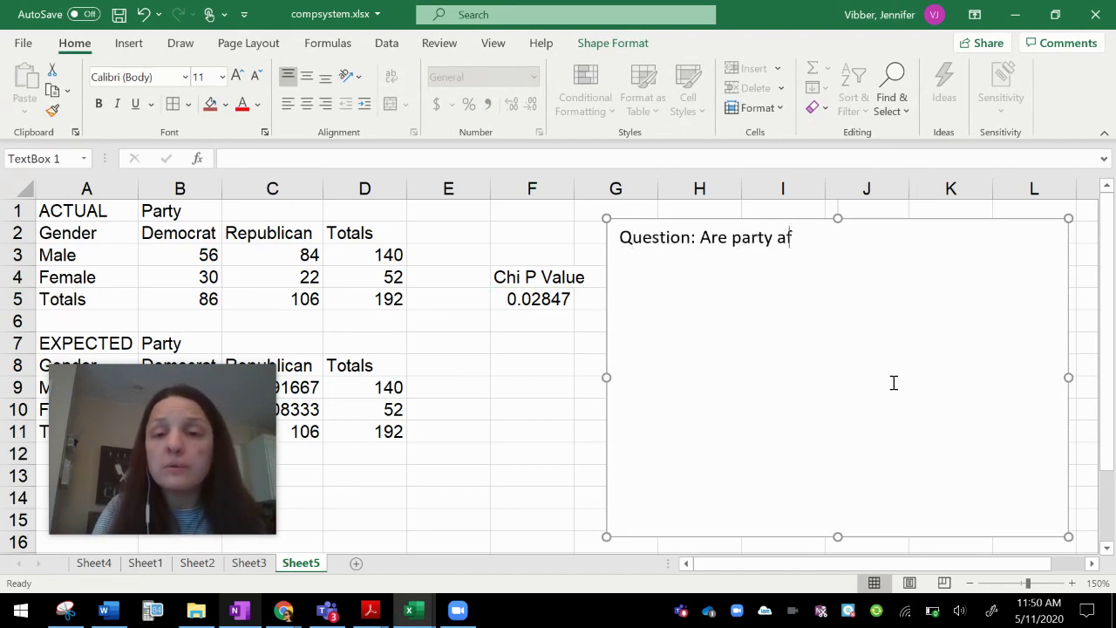
pyautogui.write('ficiat')
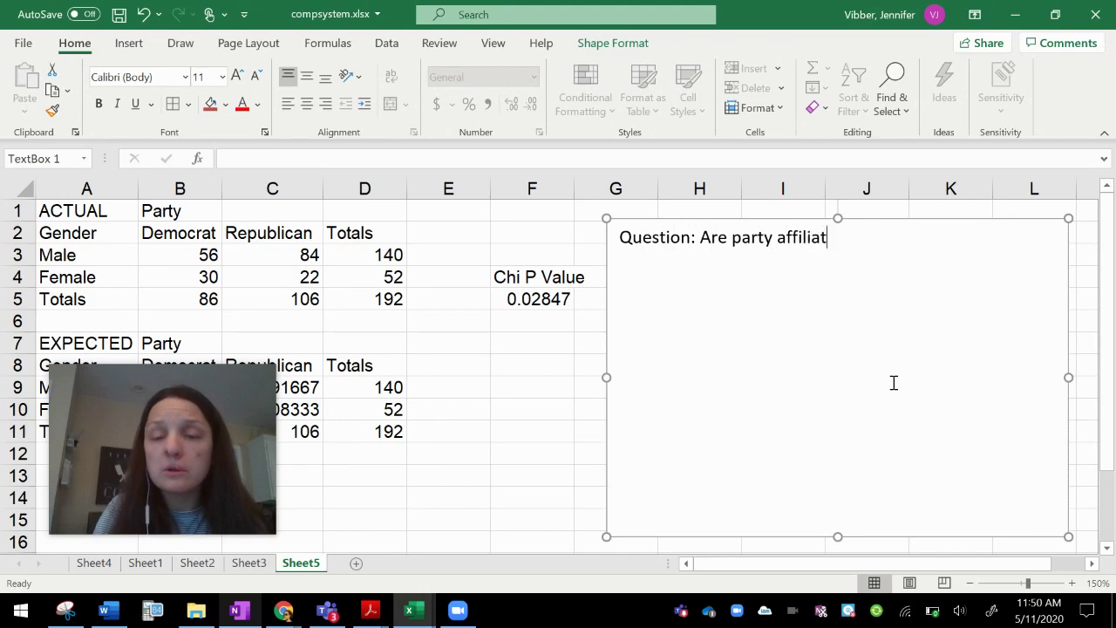
pyautogui.write('ion and gender ind')
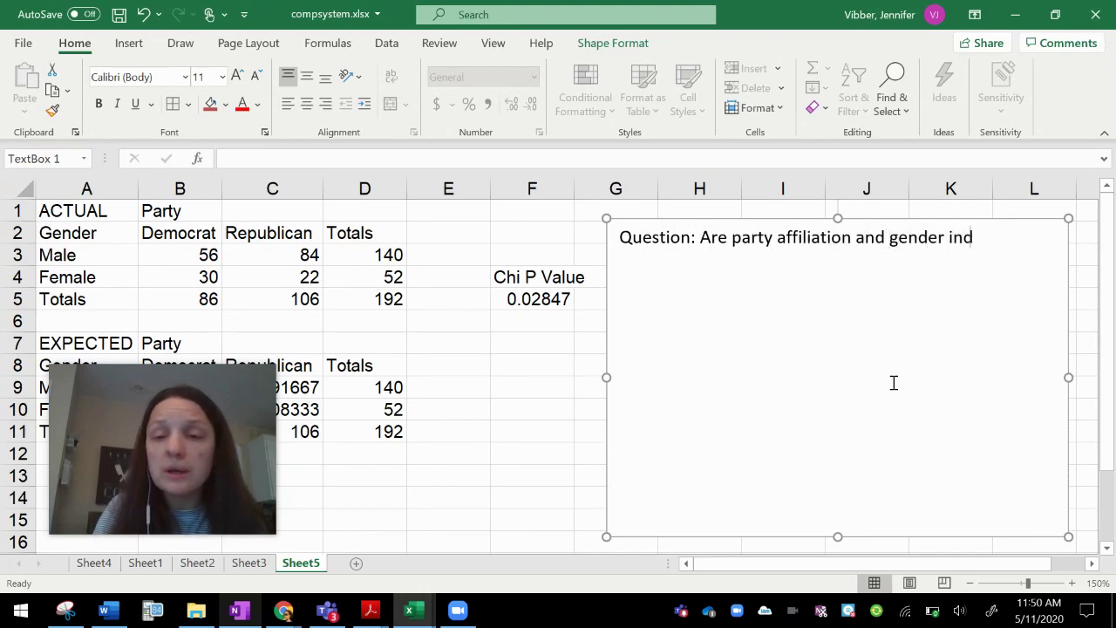
pyautogui.write('ependent or dependent')
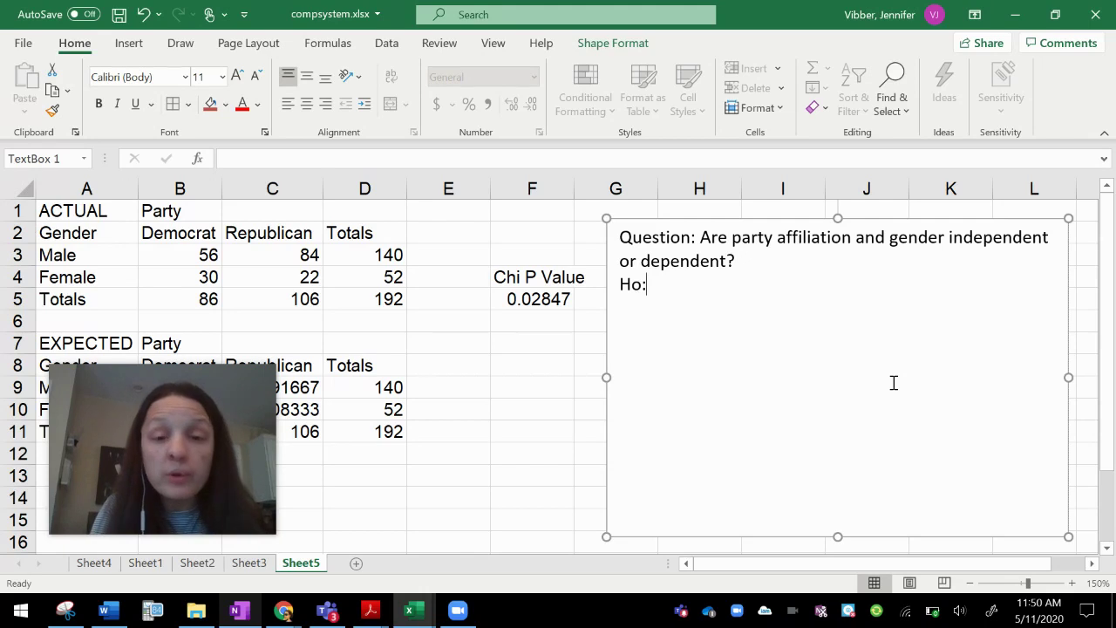
pyautogui.write('?')
# - Add the null hypothesis line "Ho: Gender and party affiliation are independent." below the question in the text box
pyautogui.press('Return')
pyautogui.write('Ho: Gender and parti')
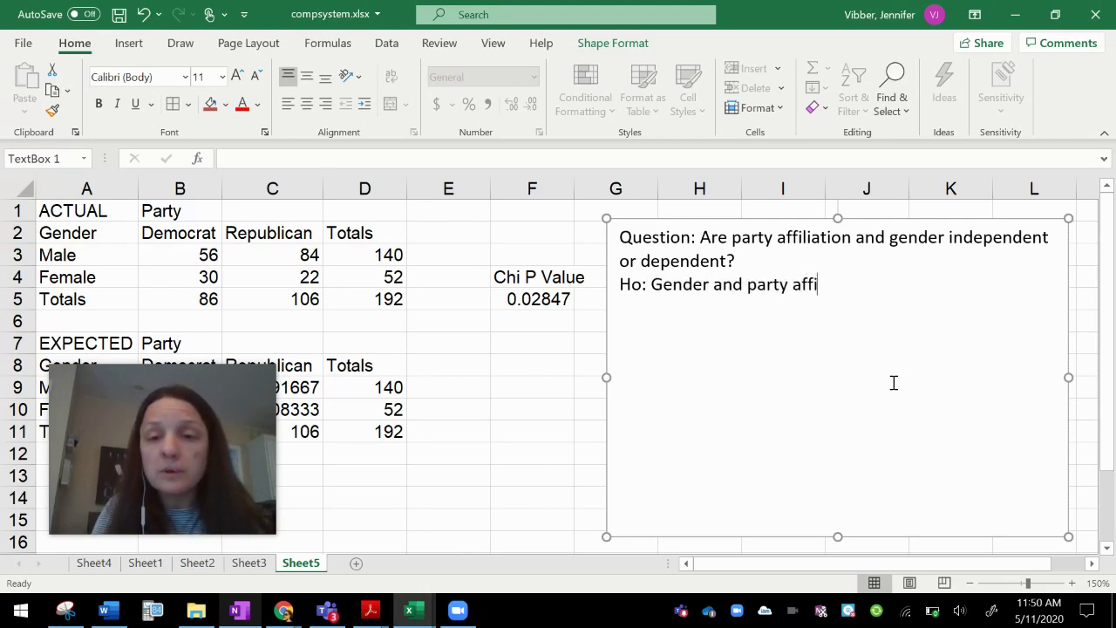
pyautogui.write(' affiliation are ')
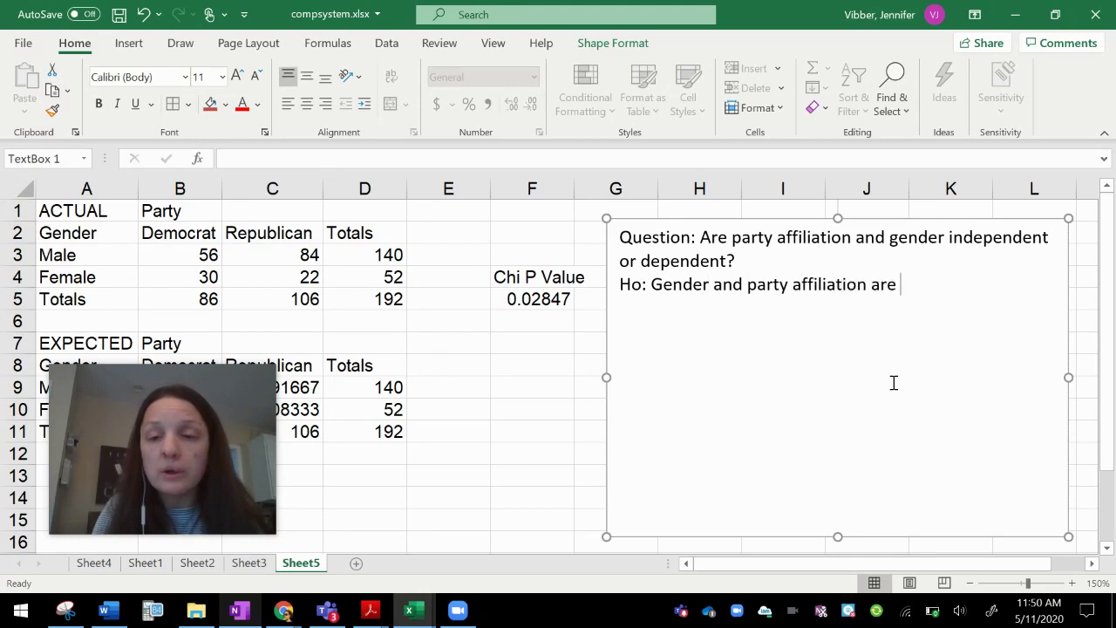
pyautogui.write('independent')
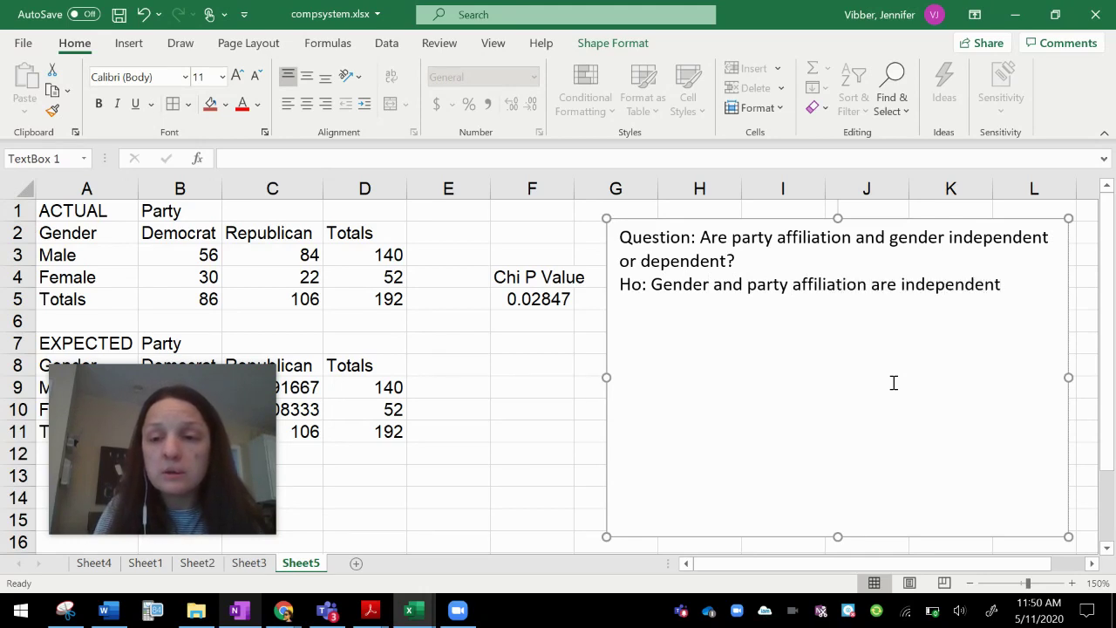
# - Add the alternative hypothesis line "Ha: Gender and party affiliation are dependent." below the null hypothesis
pyautogui.write('Ha')
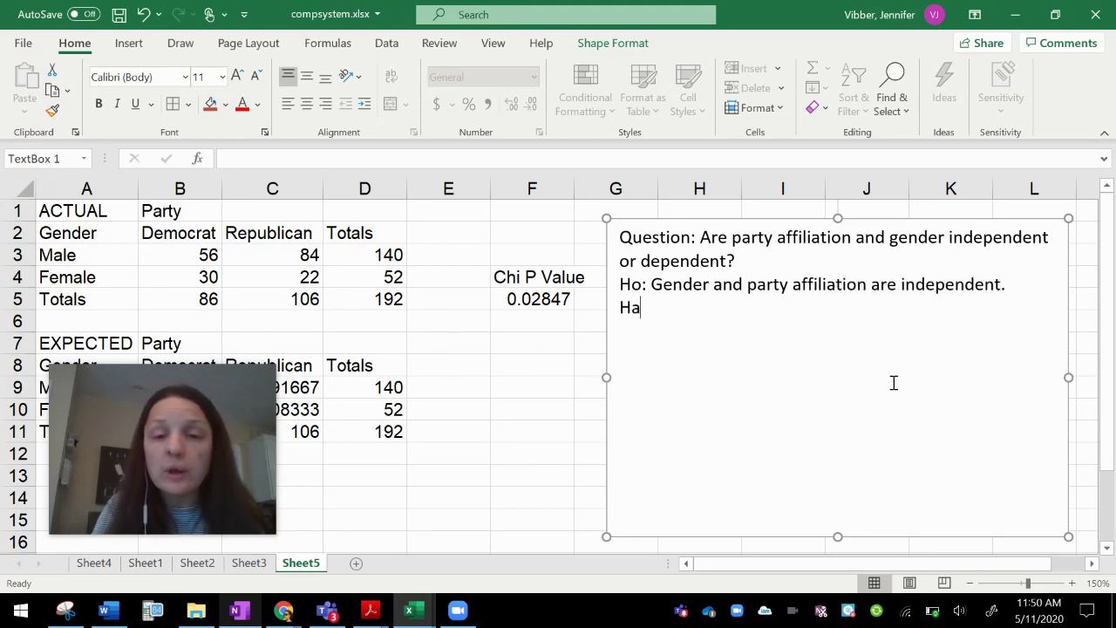
pyautogui.write(': Gender and party')
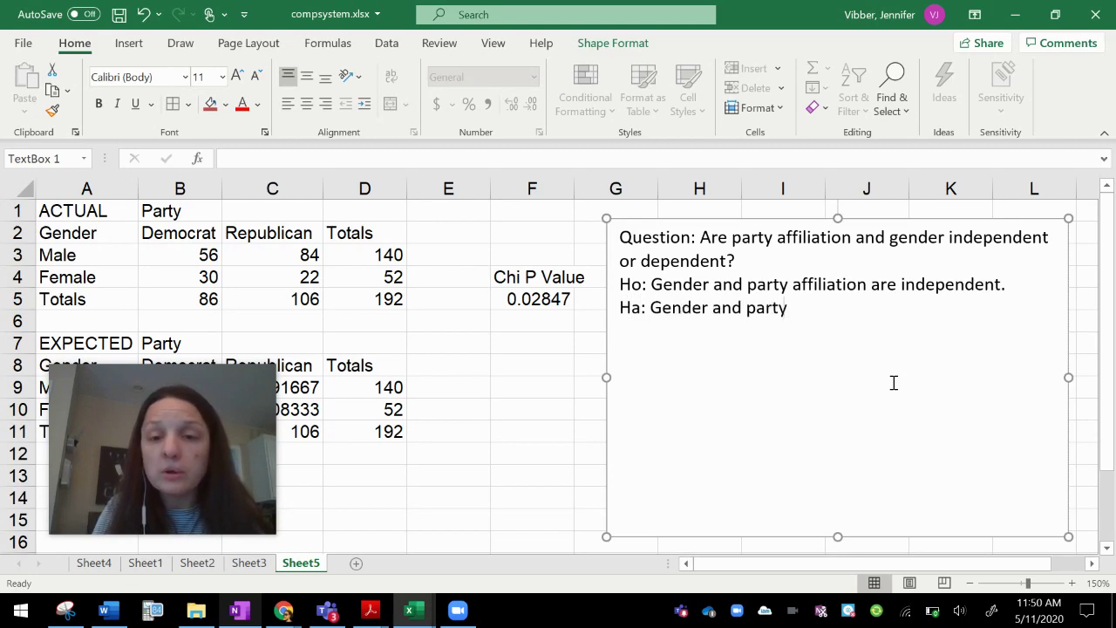
pyautogui.write(' affiliation are dependent.')
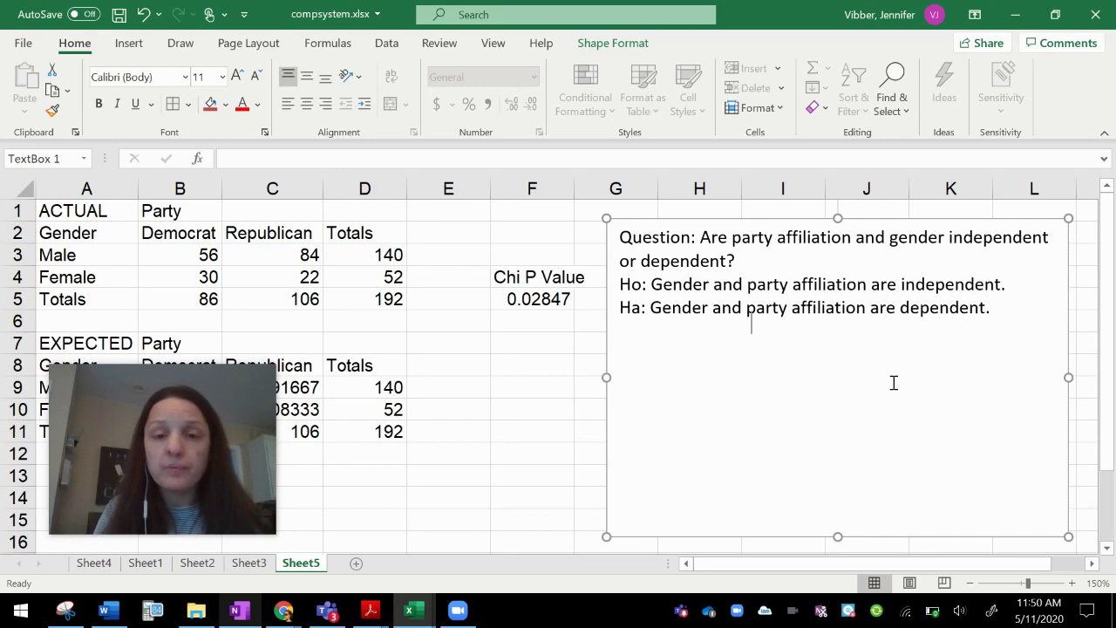
# - Add the lines "alpha: 0.05", "Test: Chi Square Test of Independence" and "Pvalue: 0.028" below the hypotheses
pyautogui.write('lpha: ')
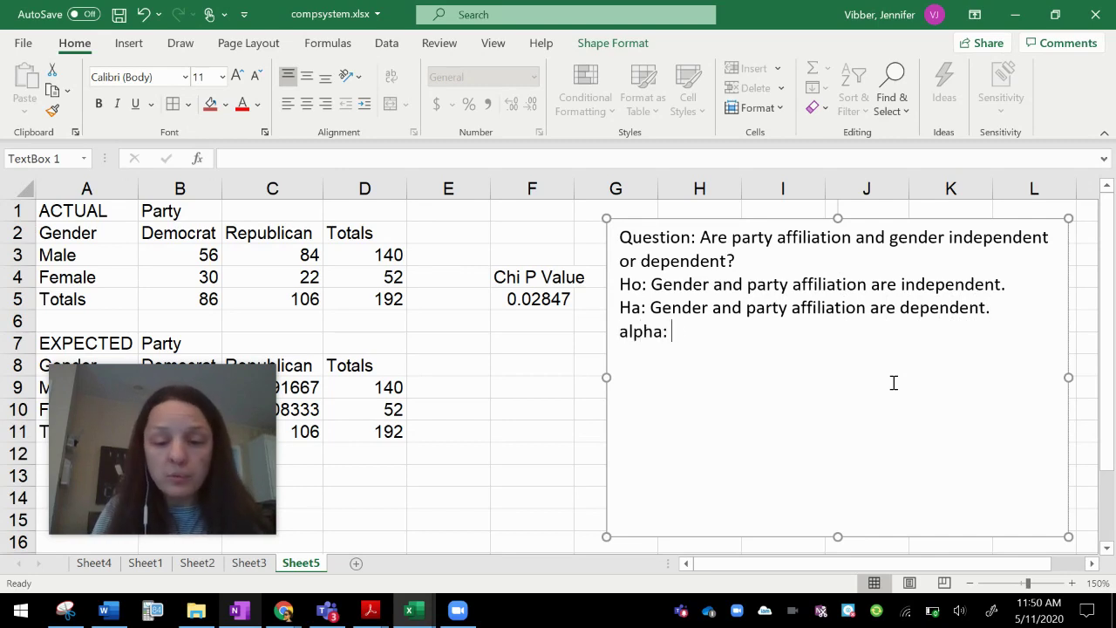
pyautogui.write('0.05')
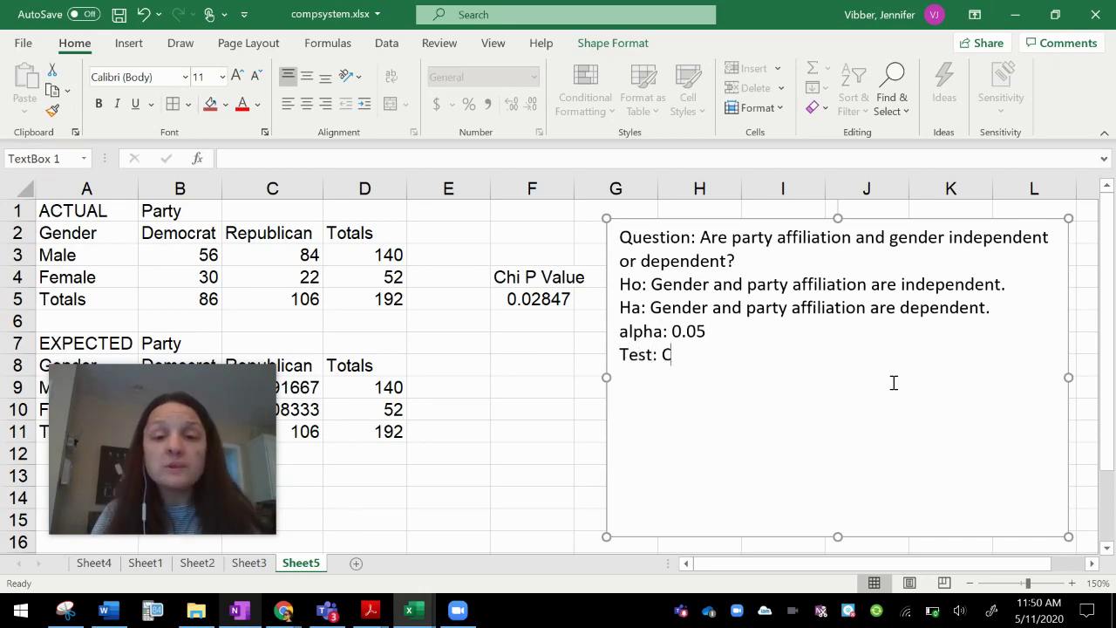
pyautogui.write('Square')
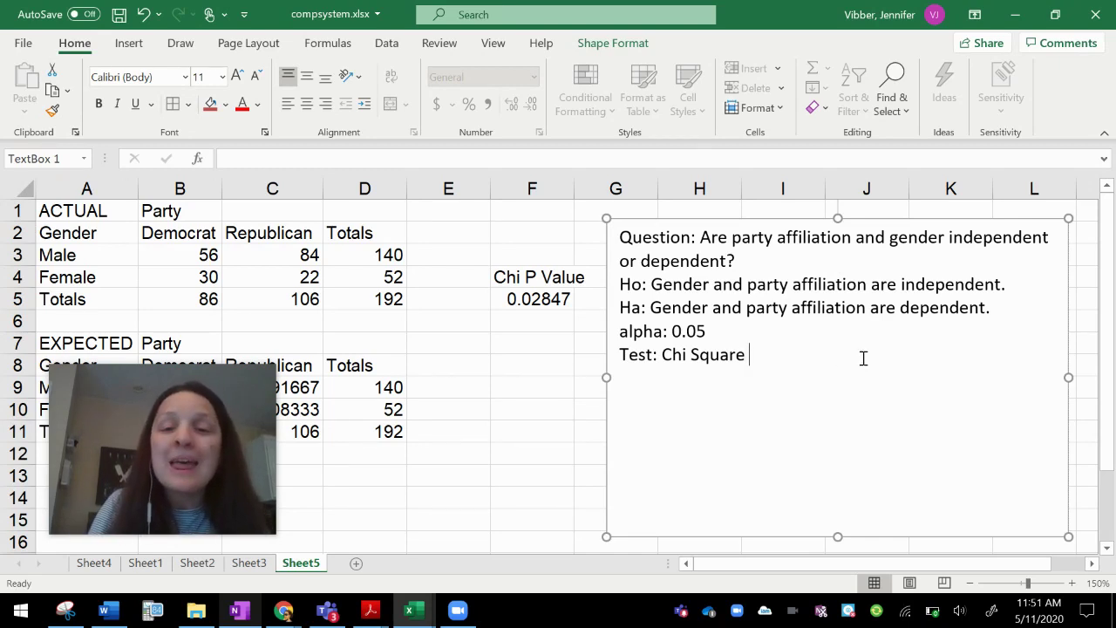
pyautogui.write('ood')
pyautogui.press('BackSpace')
pyautogui.press('BackSpace')
pyautogui.press('BackSpace')
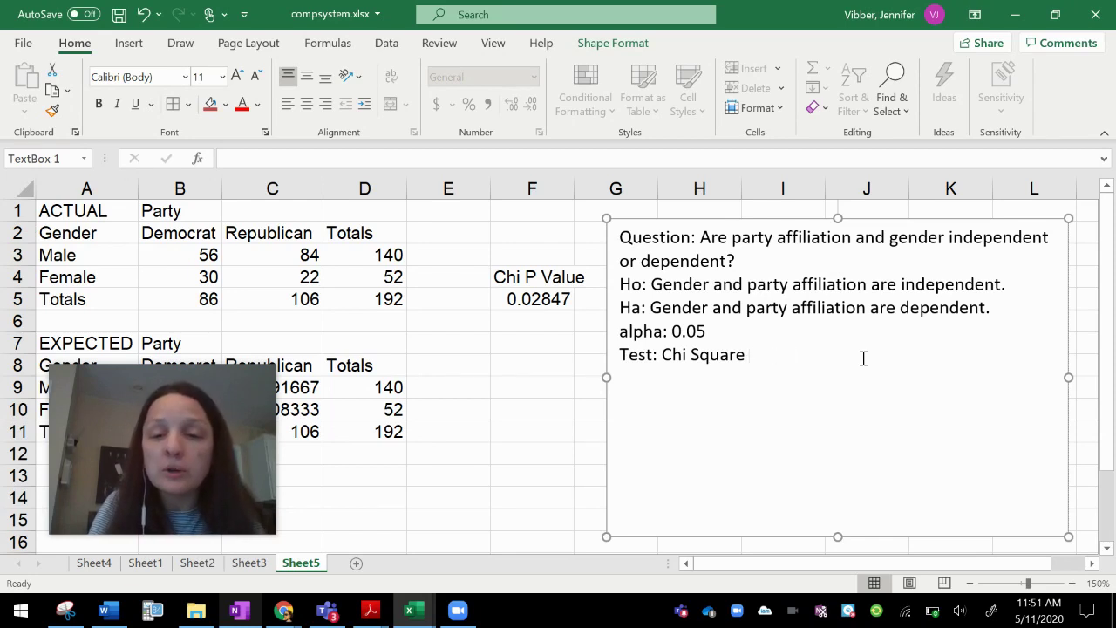
pyautogui.write('Test of Independence')
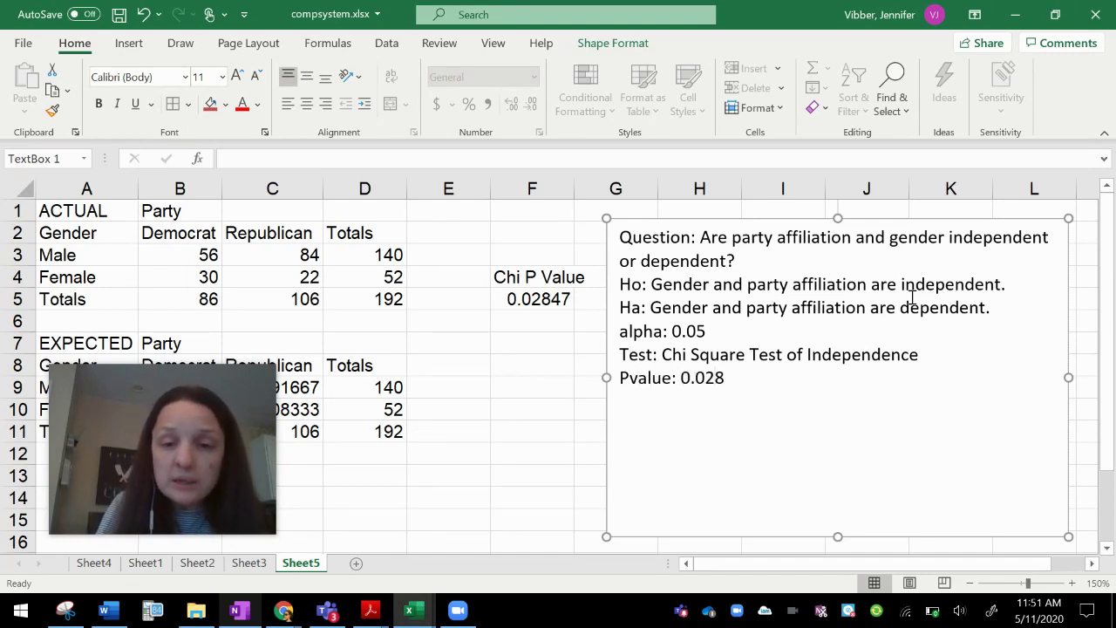
# - Begin the conclusion line with "Conclusion: Since P is less than 0.05, we can reject Ho."
pyautogui.write('inc')
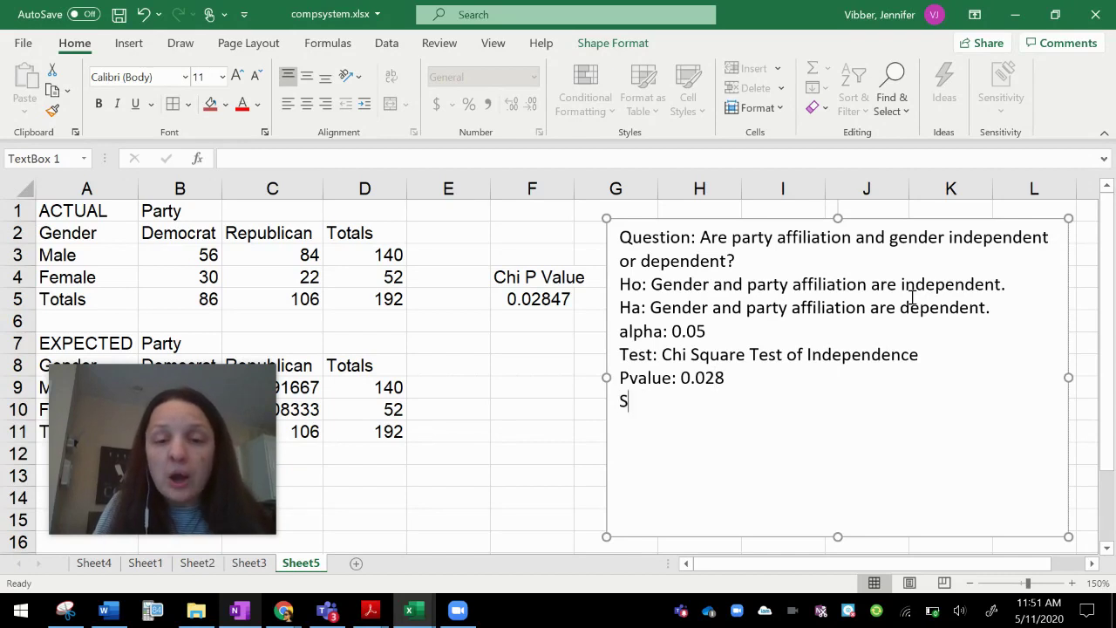
pyautogui.write('clusion: ')
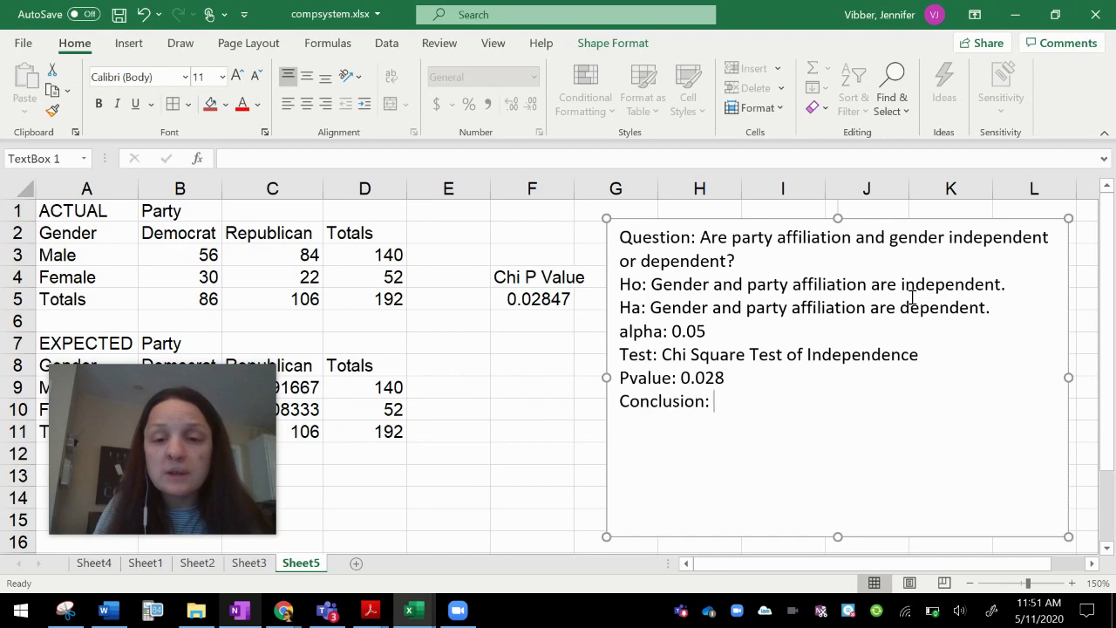
pyautogui.write('ISince P is less than 0.05')
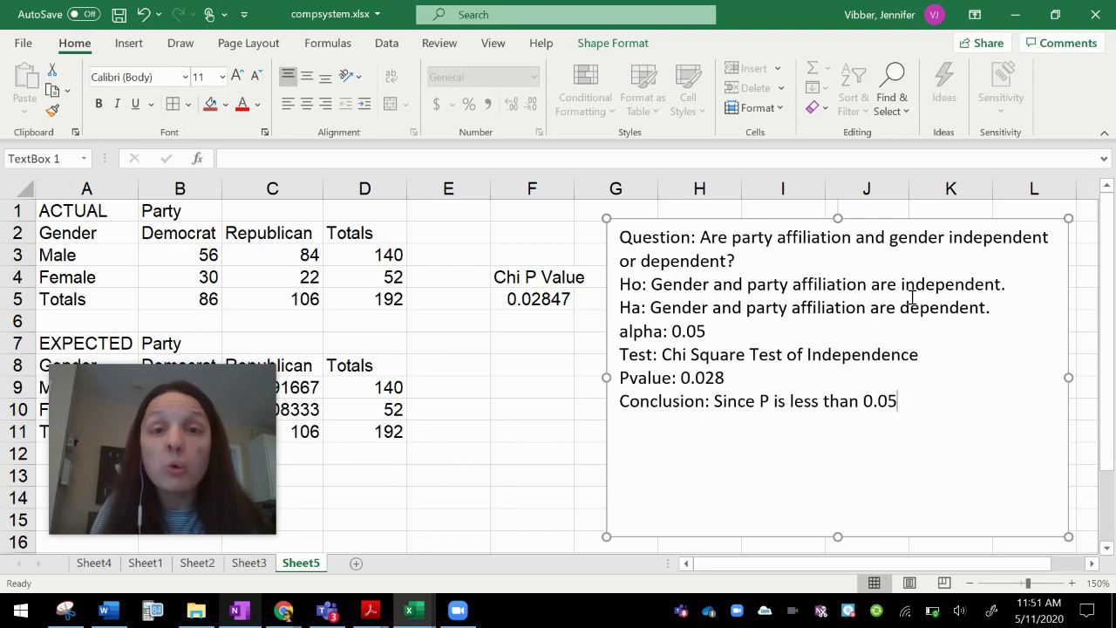
pyautogui.write(', we can re')
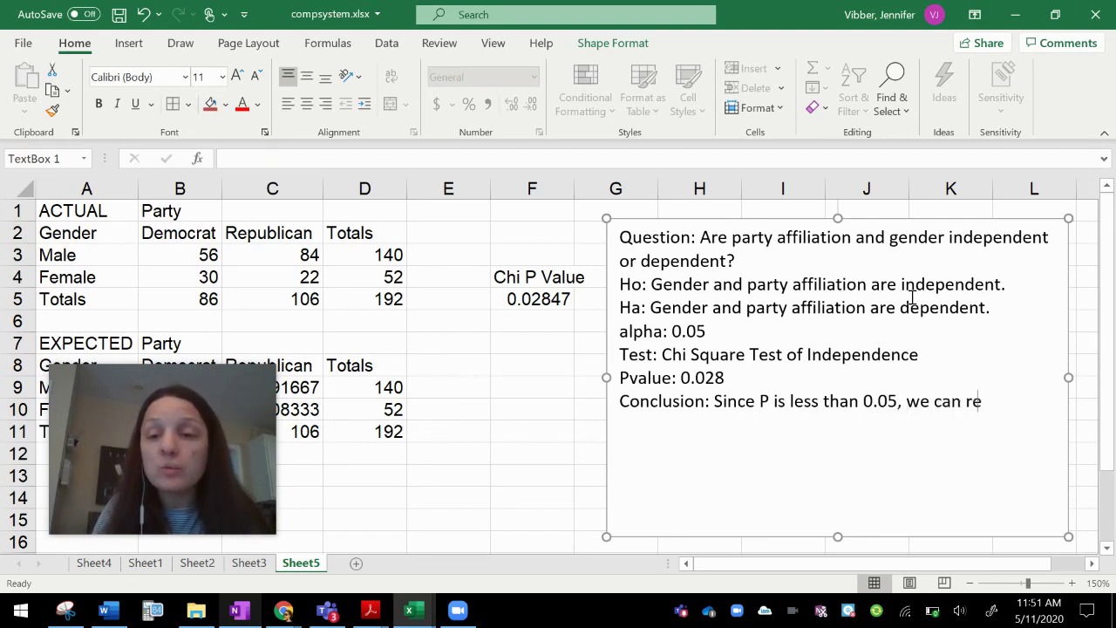
pyautogui.write('ject Ho. ')
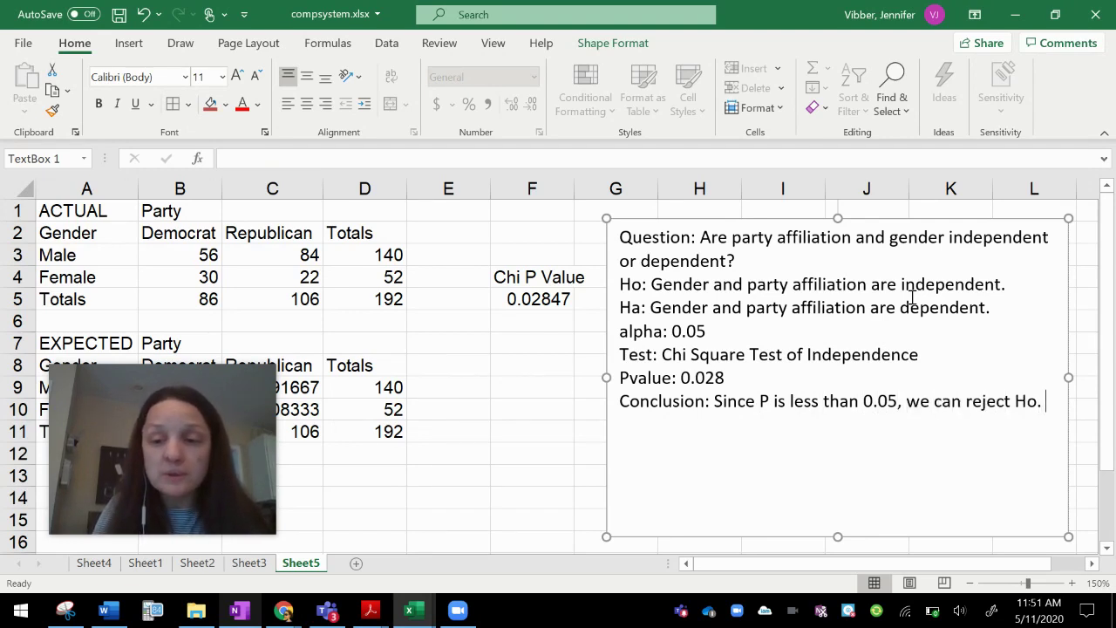
# - Continue the conclusion with a sentence saying that we therefore support the idea that gender and affiliation are dependent
pyautogui.write('Therefore we su')
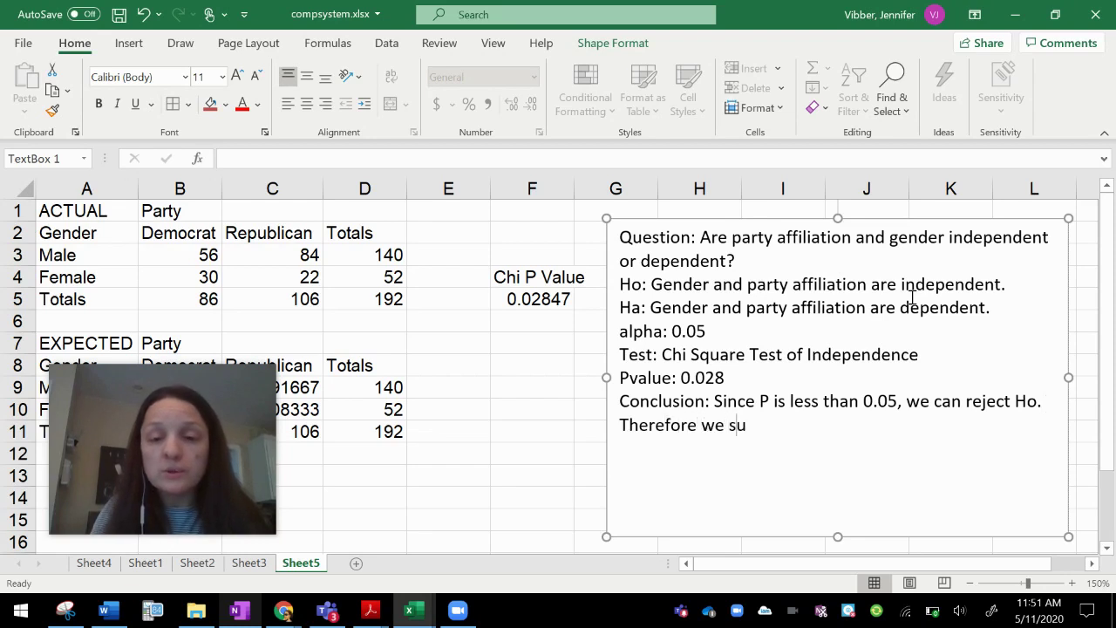
pyautogui.write('pport the idea that ')
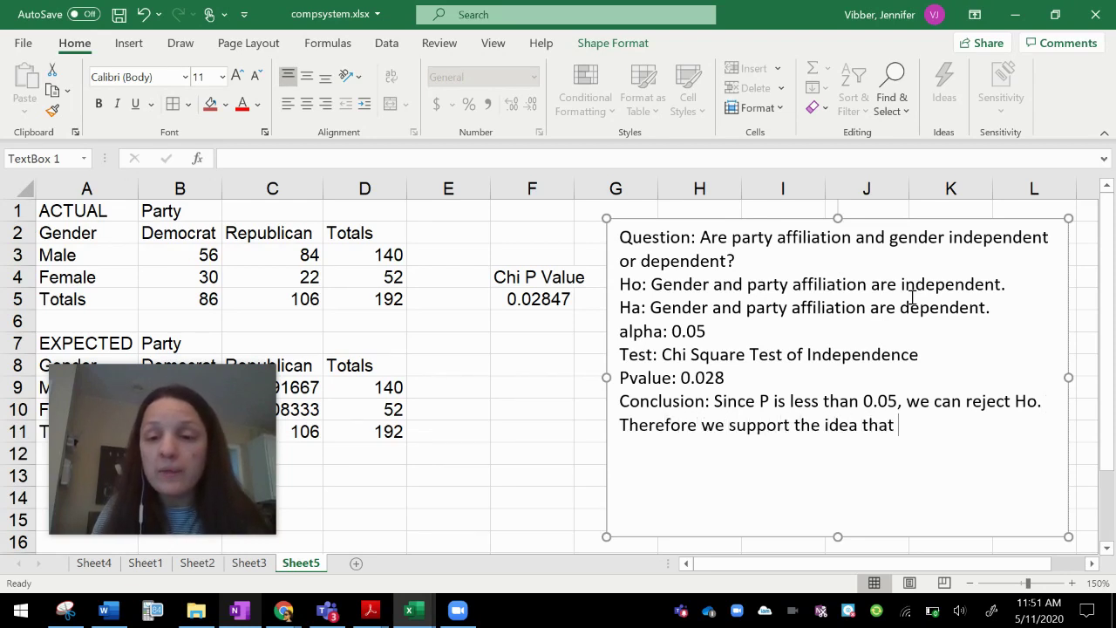
pyautogui.write('gender nad affiil')
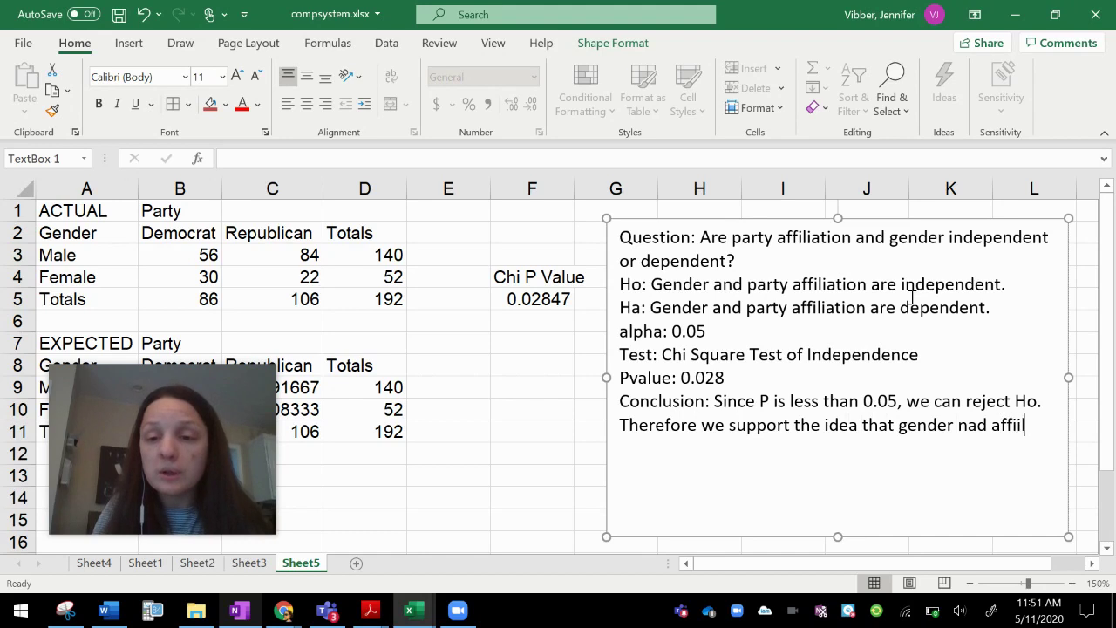
pyautogui.write('iation are ')
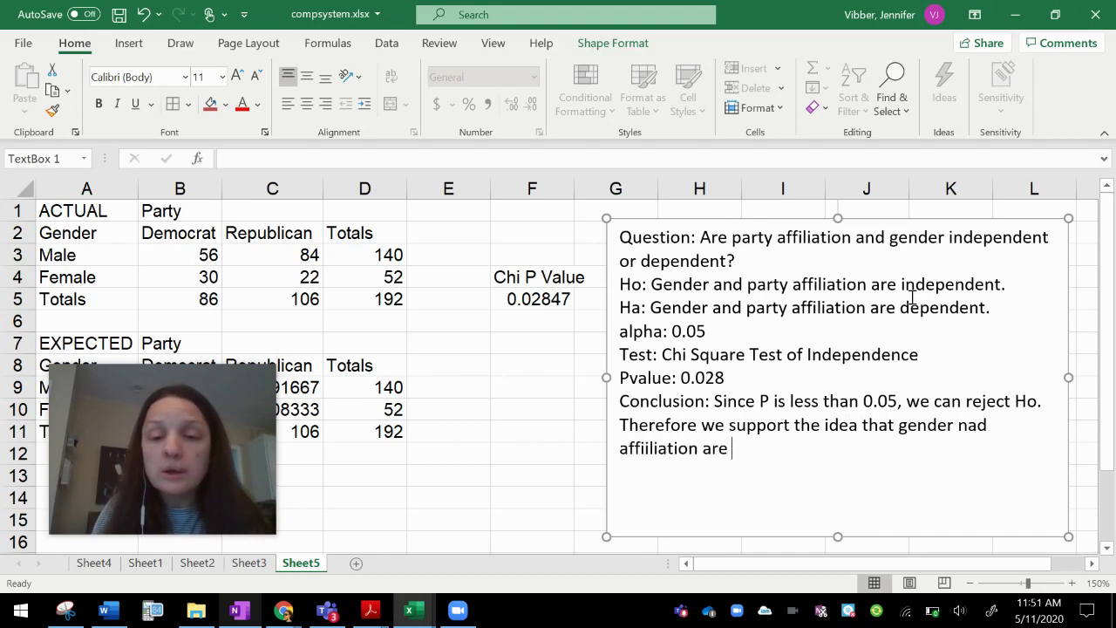
pyautogui.write('dependen')
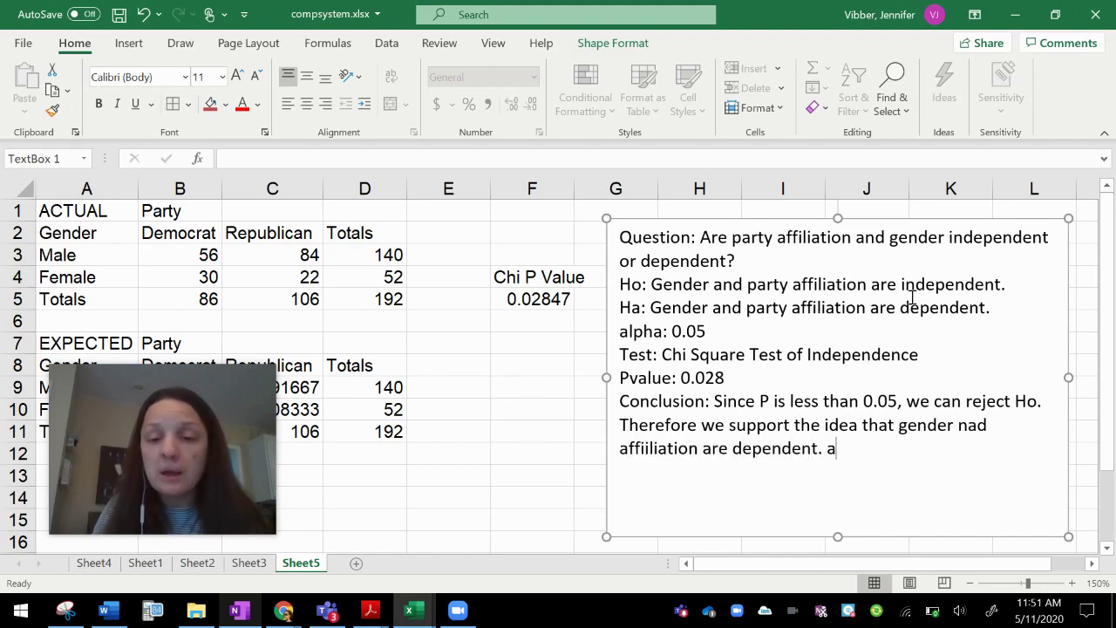
# - End the conclusion with "AKA there's a relationship between someone's gender and the political party that they support."
pyautogui.write("t. AKA there'")
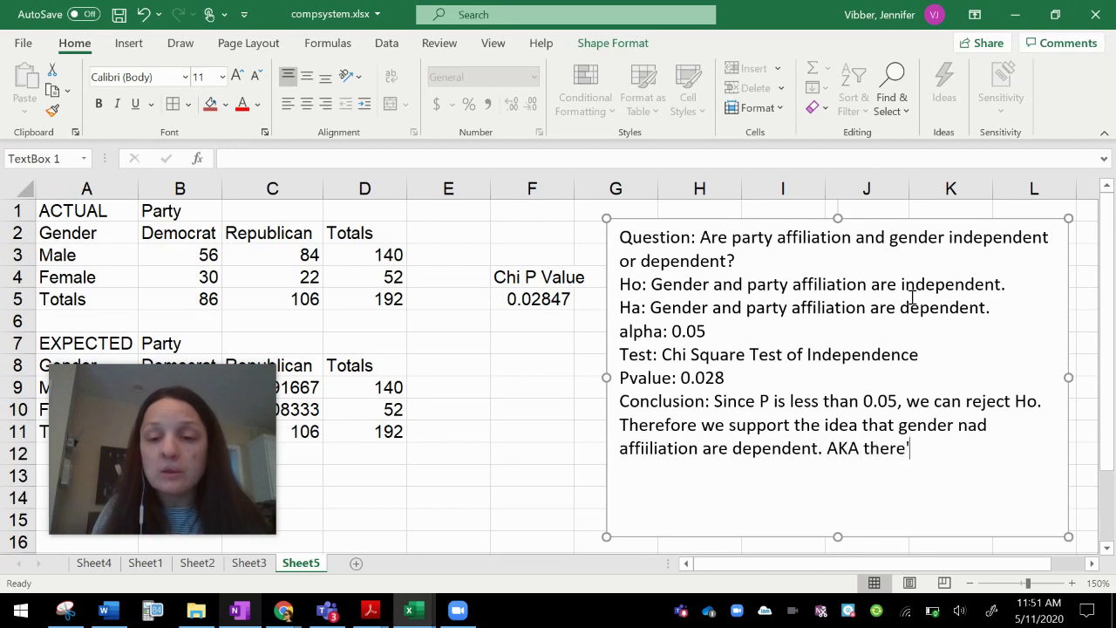
pyautogui.write('s a relationship between some')
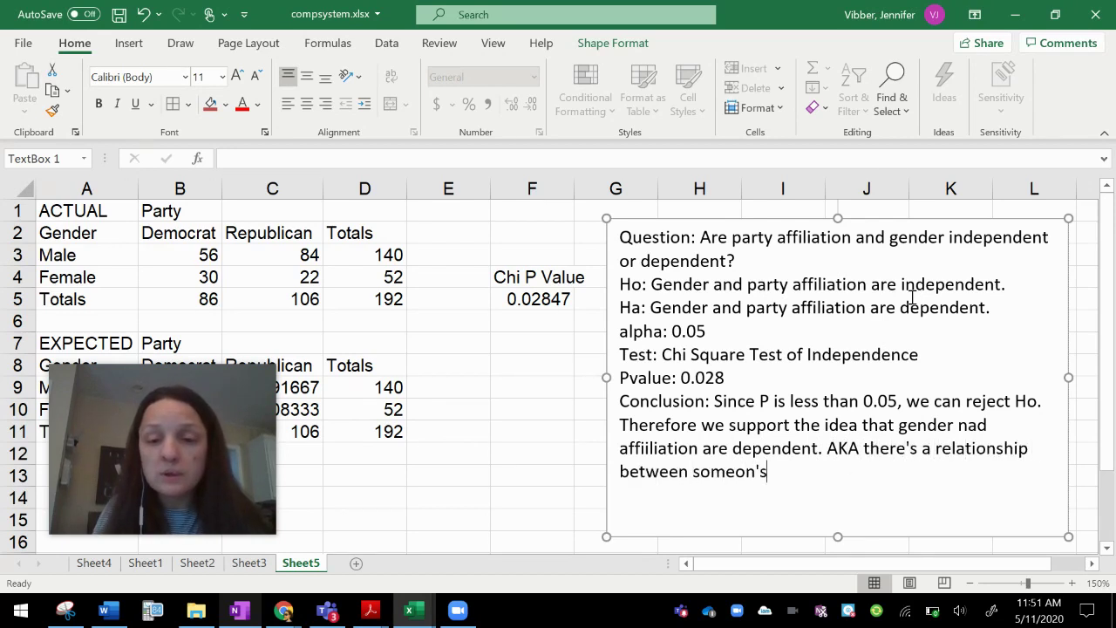
pyautogui.write("one's gende")
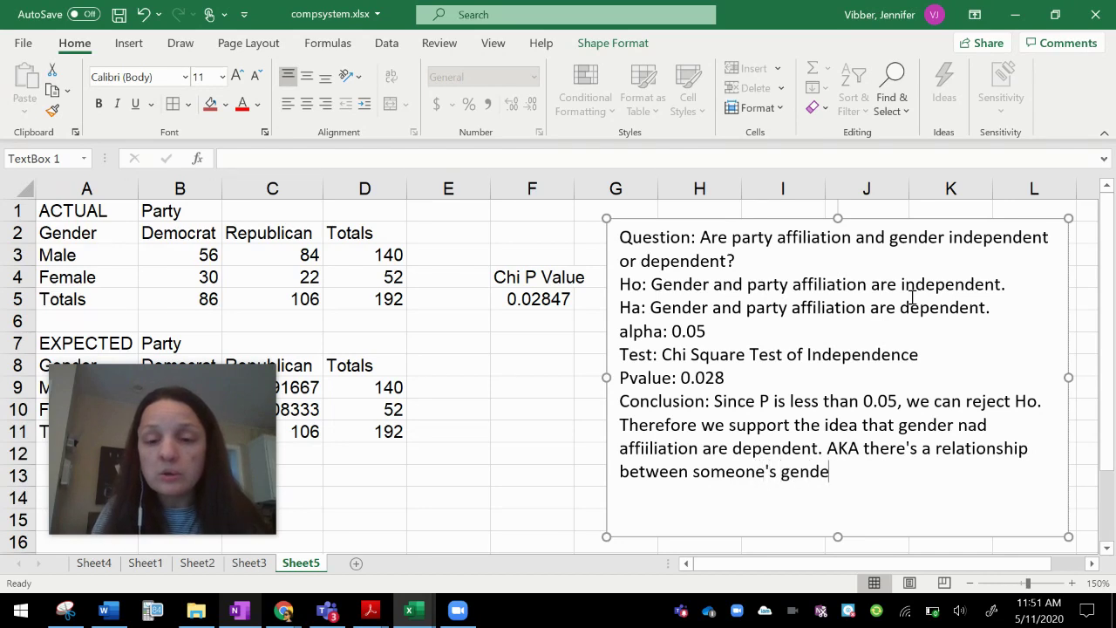
pyautogui.write('r and the politica')
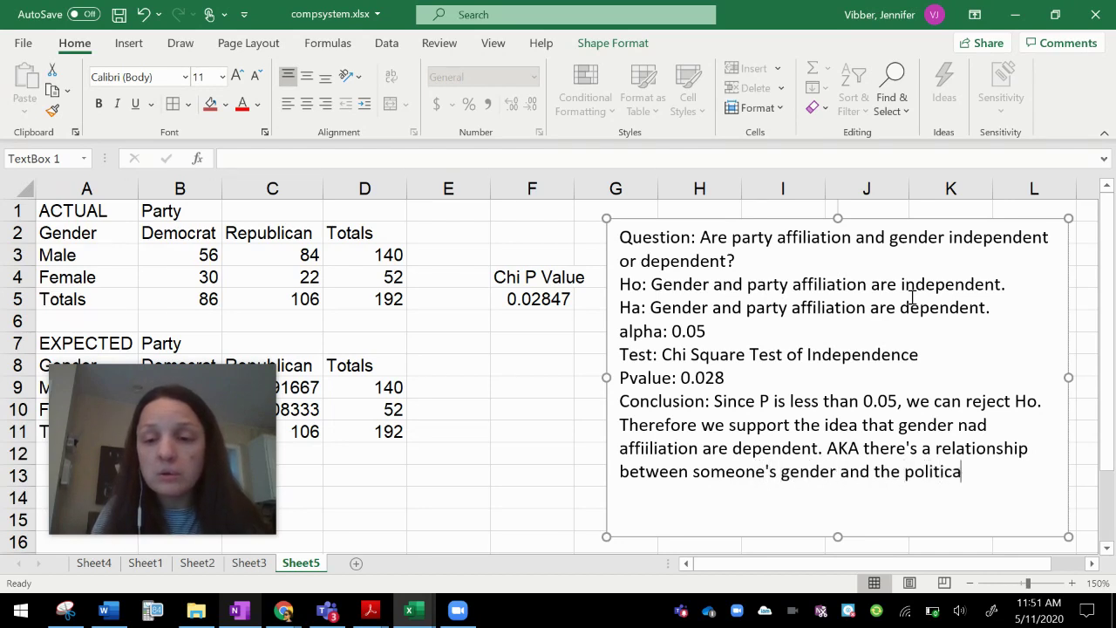
pyautogui.write('l party that they')
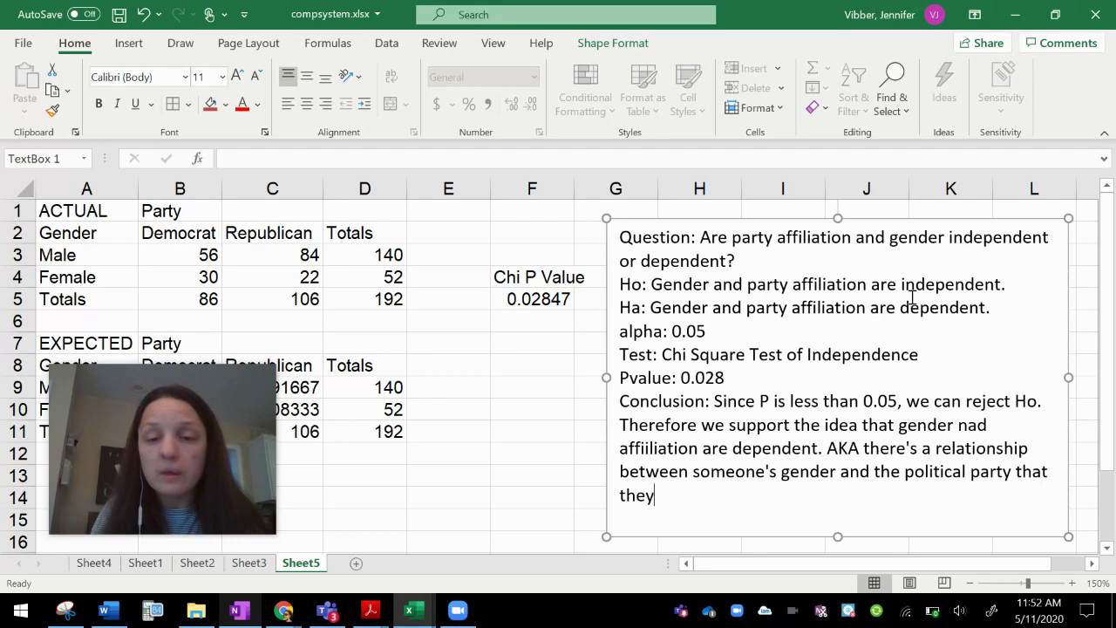
pyautogui.write(' support.')
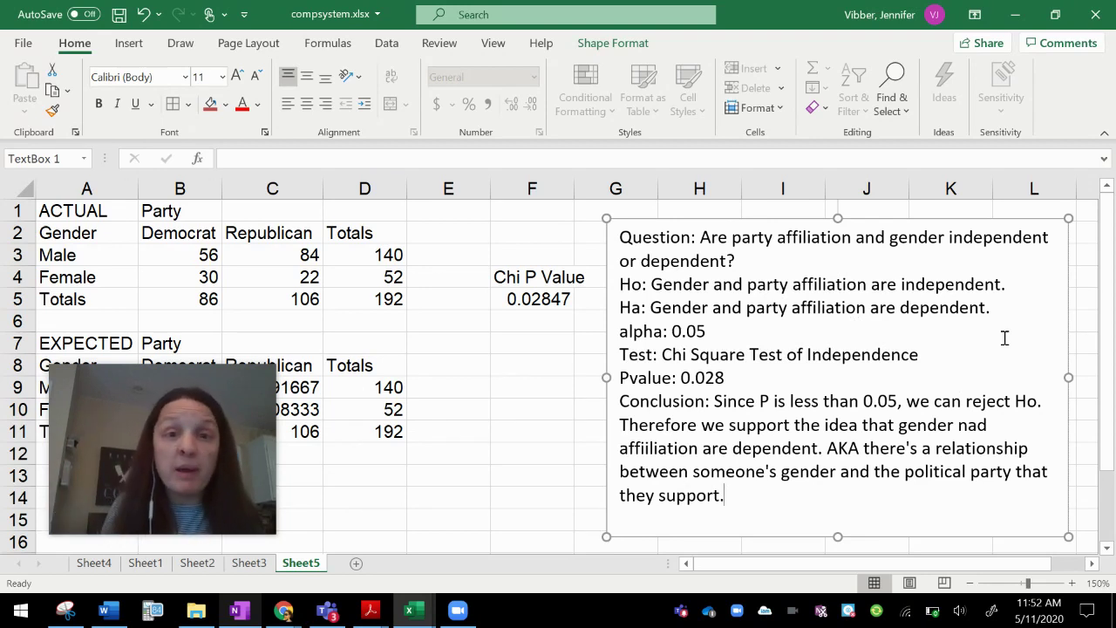
# - Switch to the Week 8 presentation in Google Slides and start the slideshow at the "Contingency Table Example" slide
pyautogui.moveTo(210, 482)
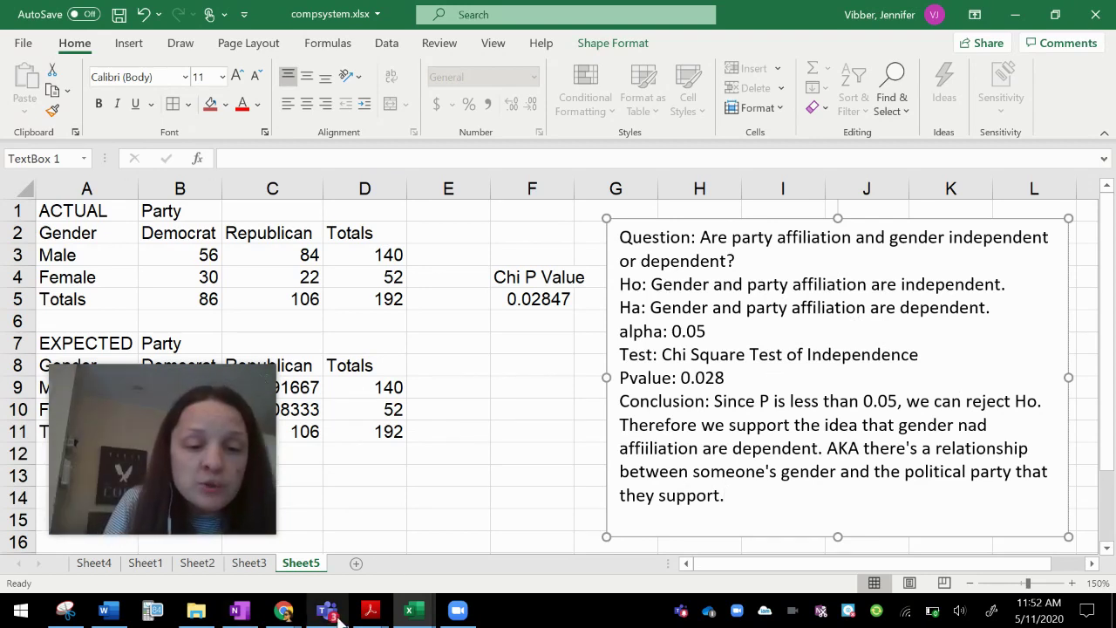
pyautogui.click(285, 612)
pyautogui.click(123, 532)
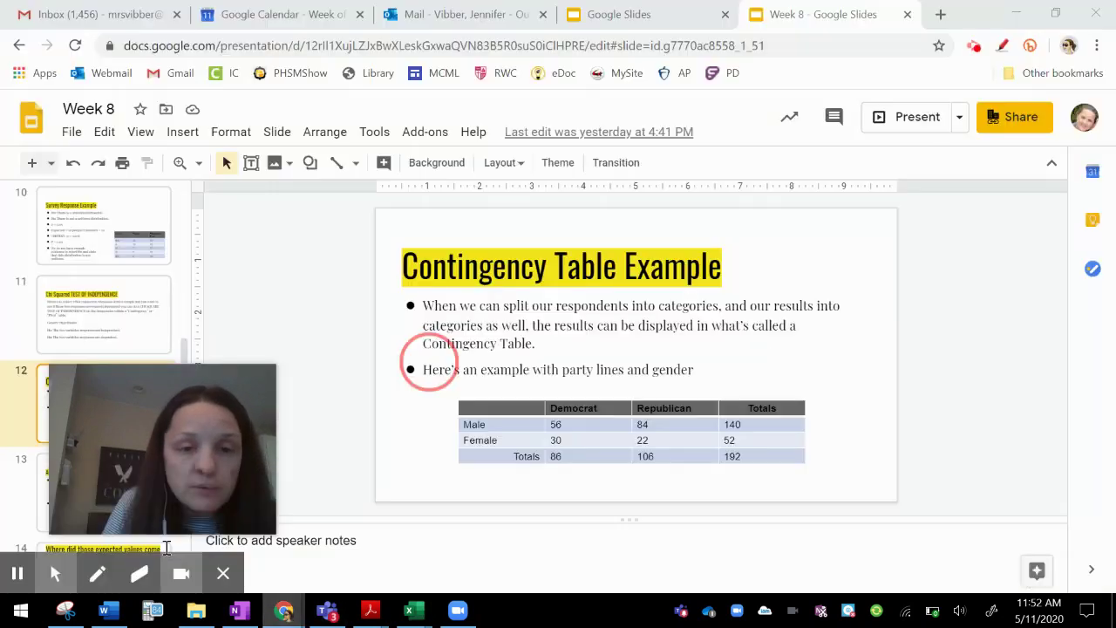
pyautogui.click(929, 133)
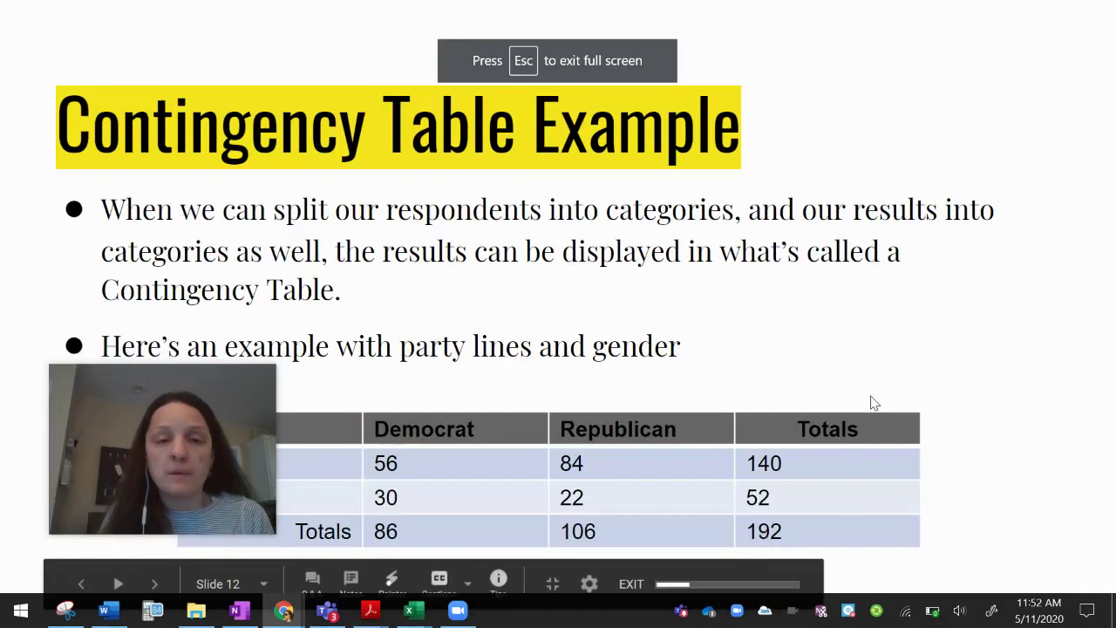
# - Advance the slideshow through "Where did those expected values come from???" to the "Can't Excel do that for me??" slide
pyautogui.moveTo(261, 417); pyautogui.dragTo(1034, 72)
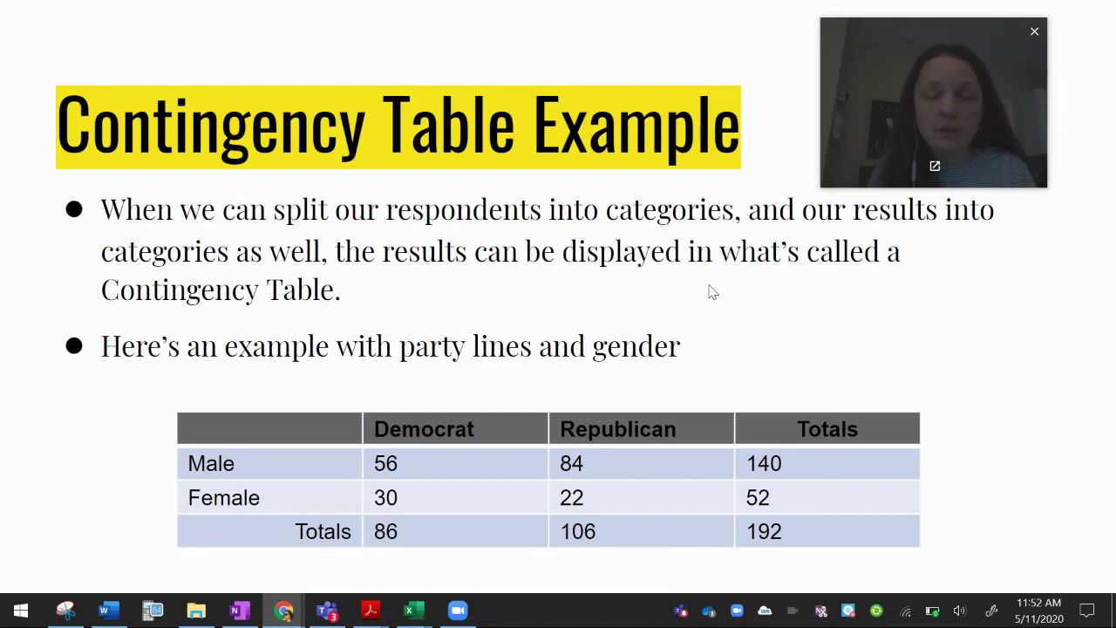
pyautogui.press('Right')
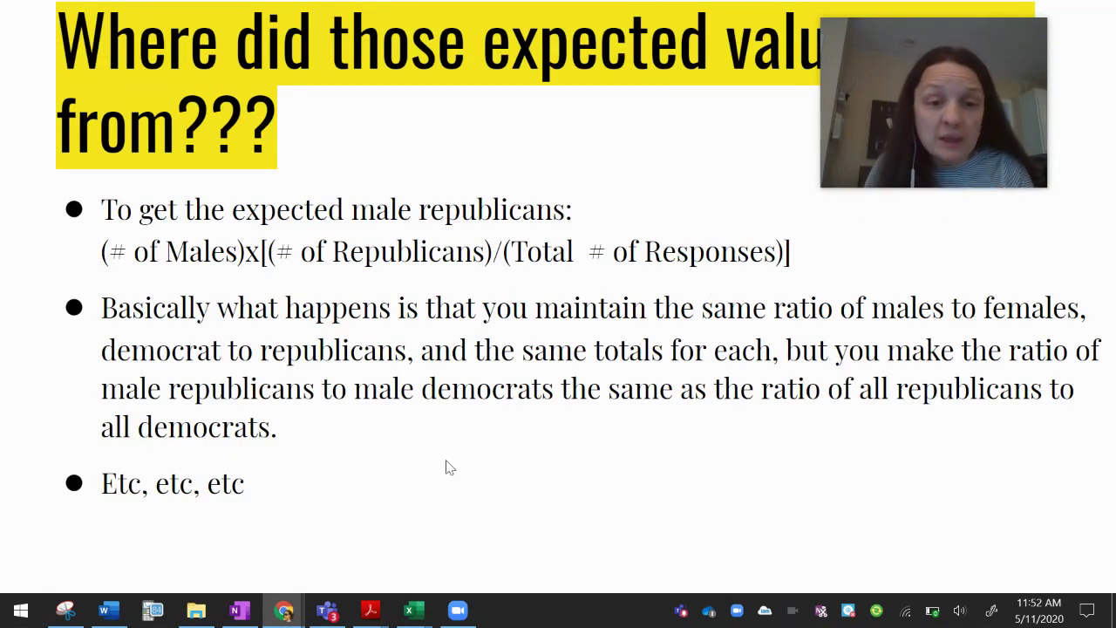
pyautogui.moveTo(923, 113)
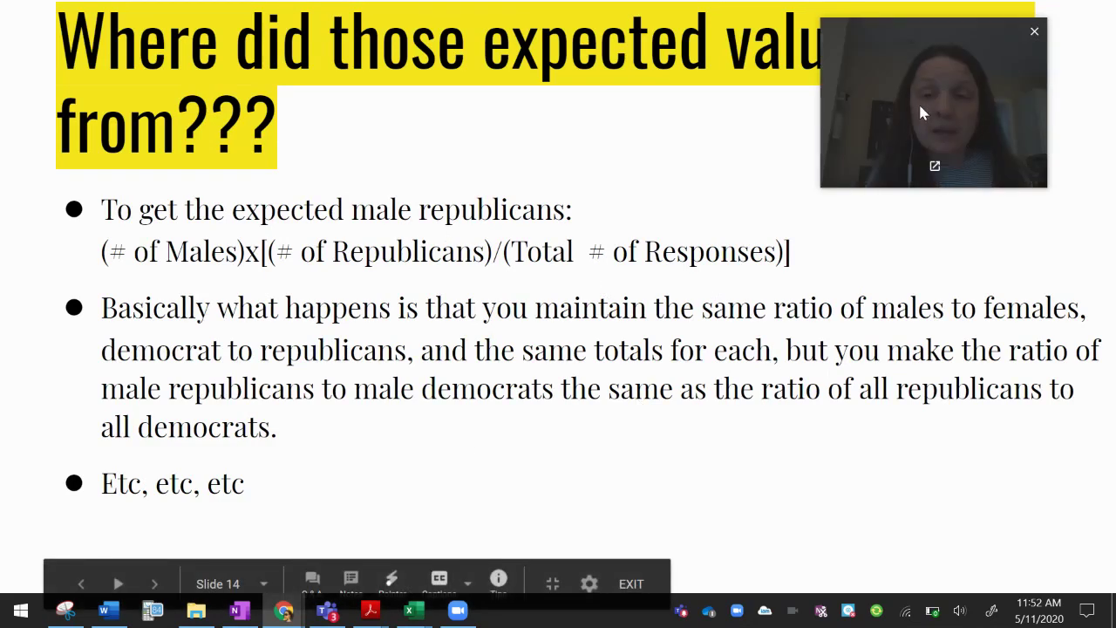
pyautogui.moveTo(923, 113); pyautogui.dragTo(948, 170)
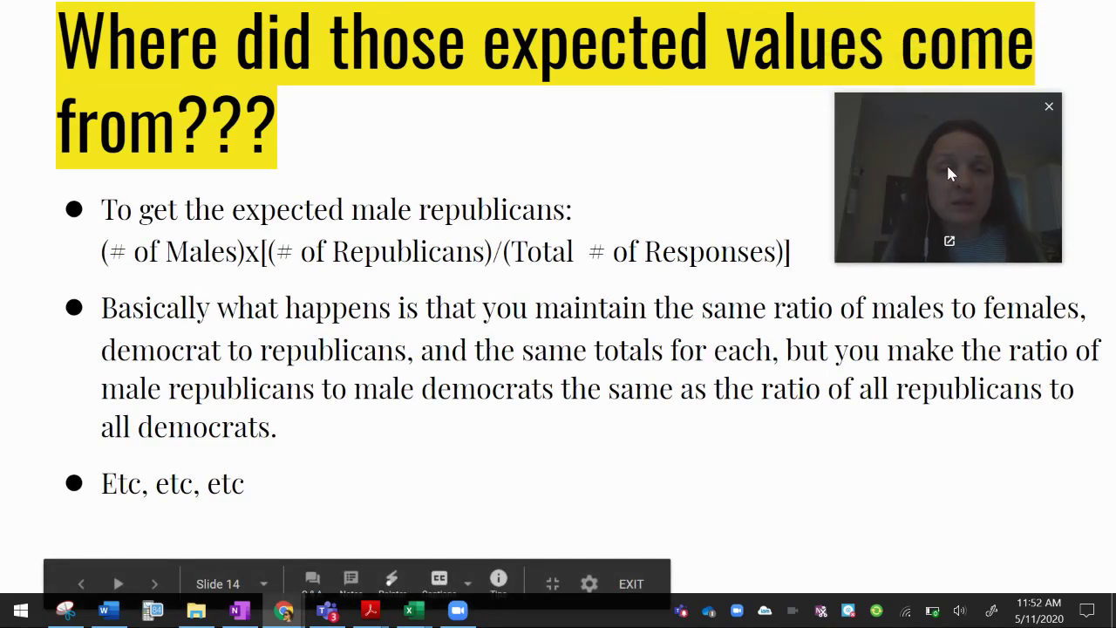
pyautogui.press('Right')
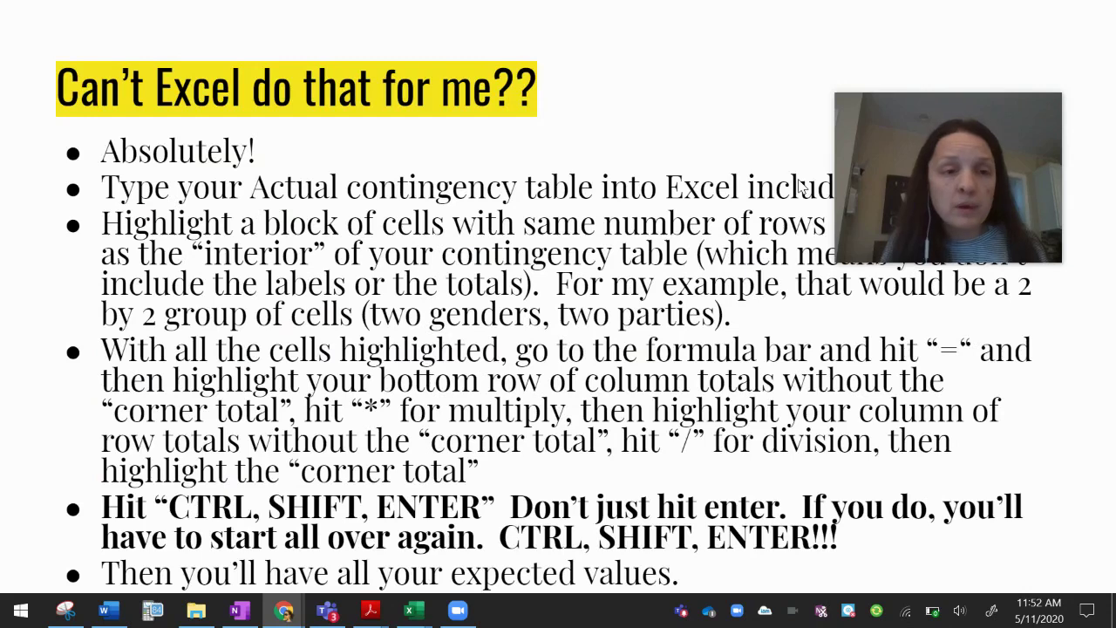
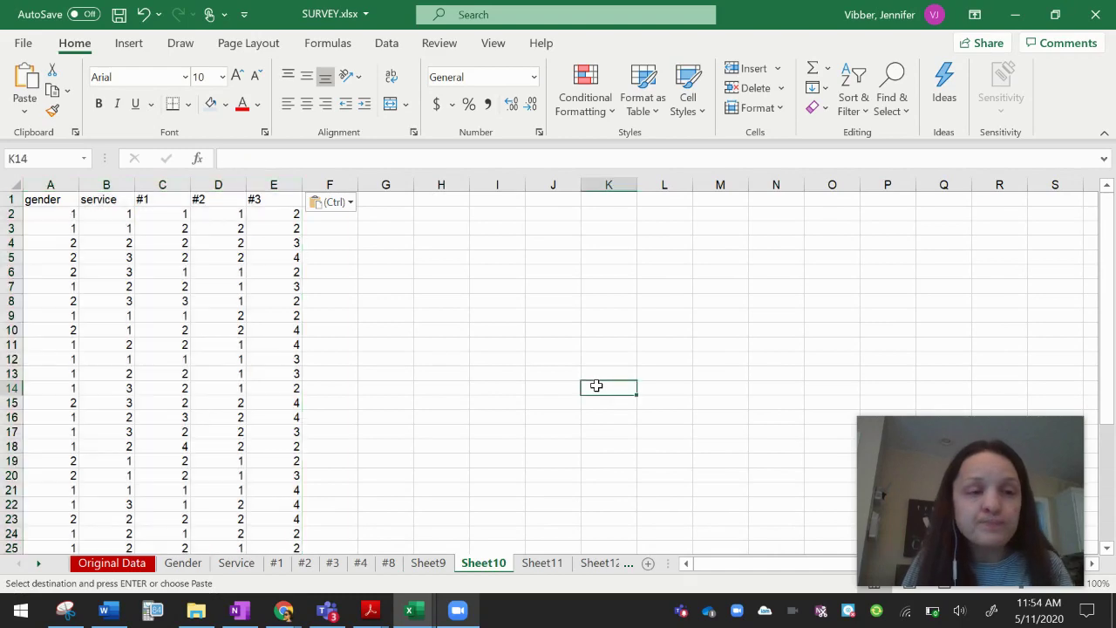
# - Clear the Mean, Std and StdP summary rows below the survey data on Sheet10
pyautogui.scroll(-9, 597, 386)
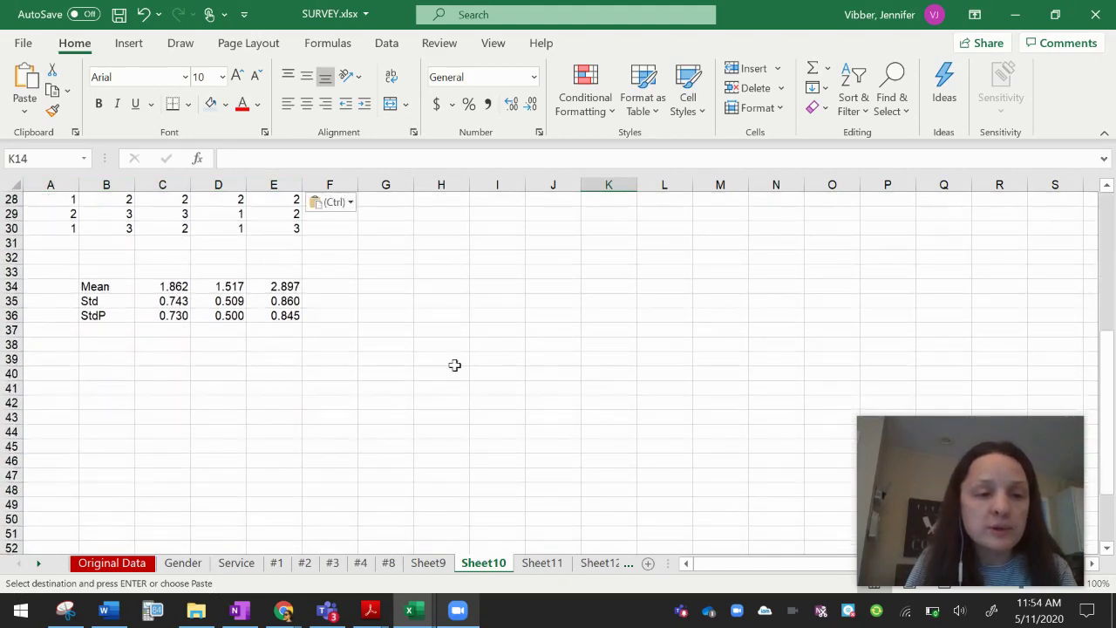
pyautogui.moveTo(13, 286); pyautogui.dragTo(10, 329)
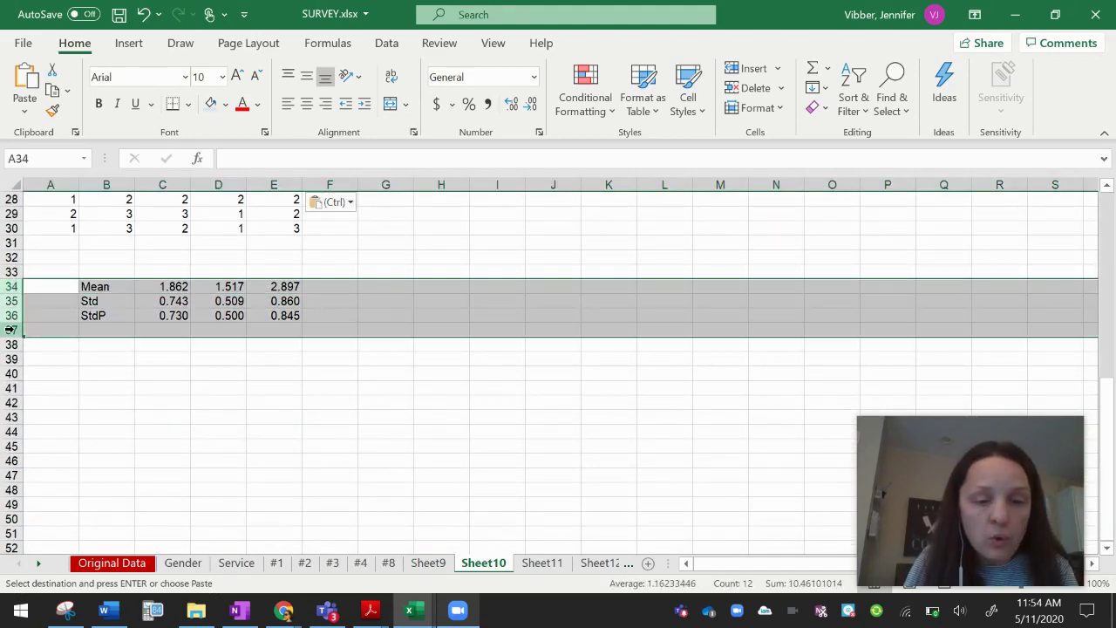
pyautogui.press('Delete')
# - Draw a text box beside the survey data, spanning about columns F to O and rows 1 to 14
pyautogui.scroll(9, 306, 290)
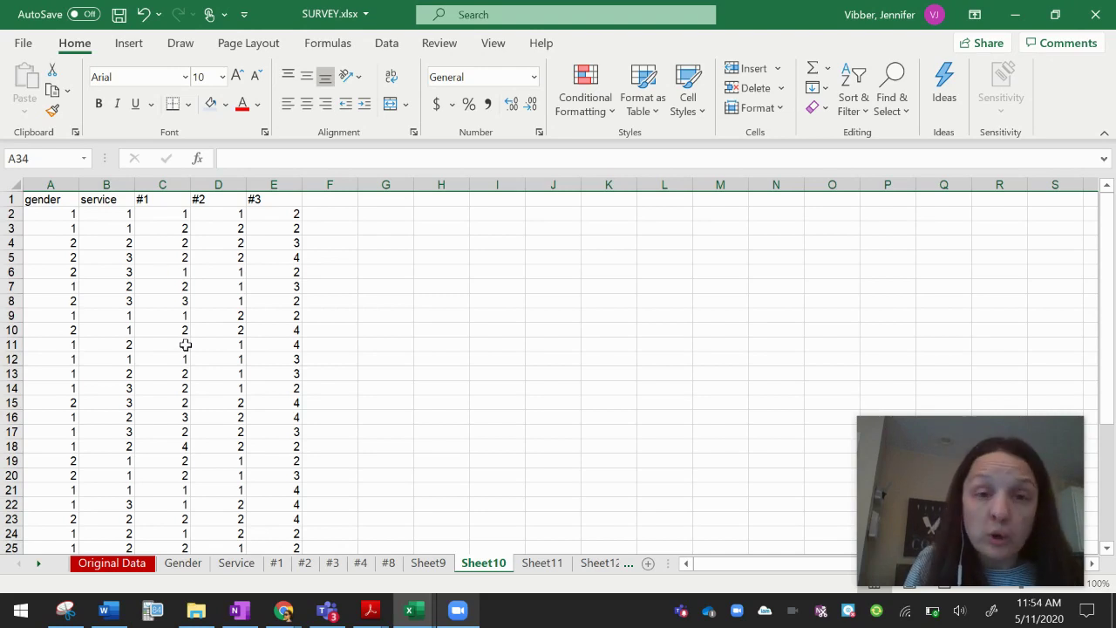
pyautogui.click(128, 42)
pyautogui.click(975, 92)
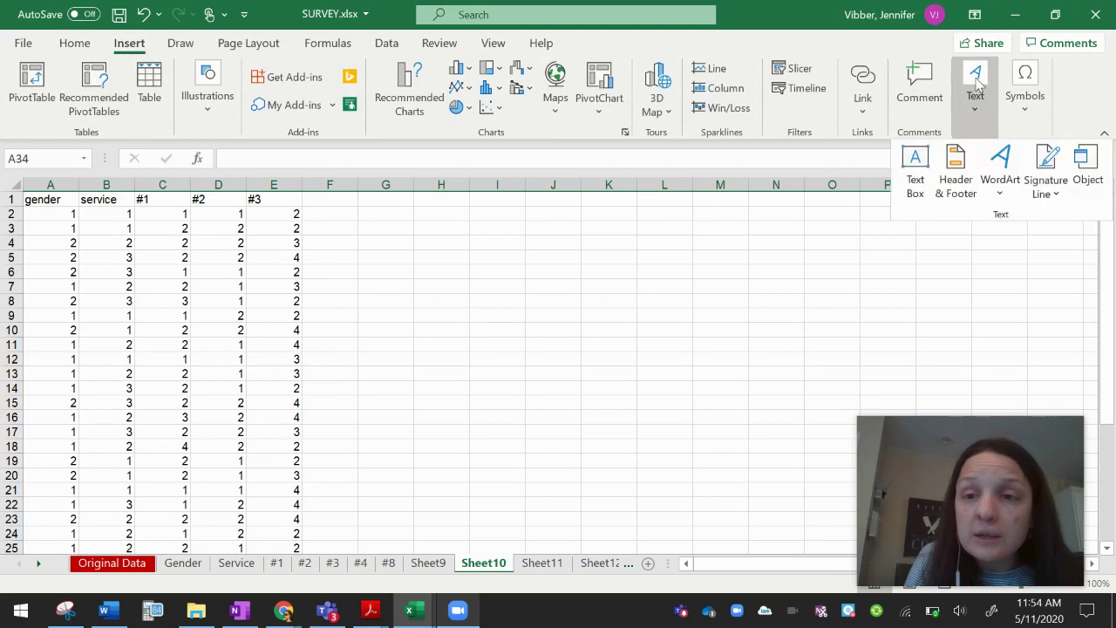
pyautogui.click(907, 175)
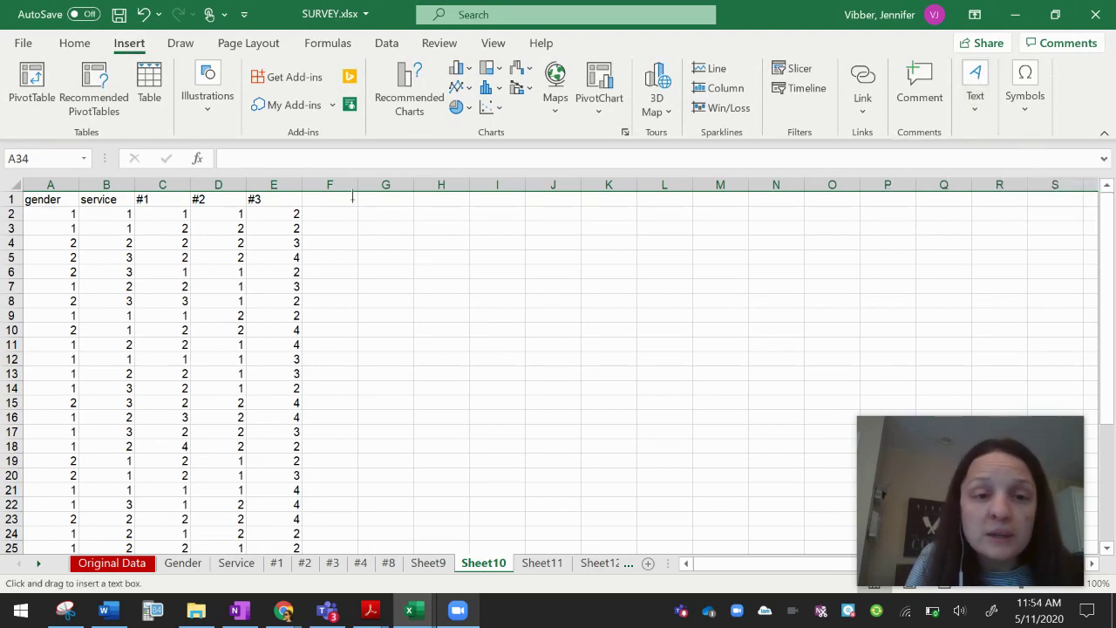
pyautogui.moveTo(352, 198); pyautogui.dragTo(844, 394)
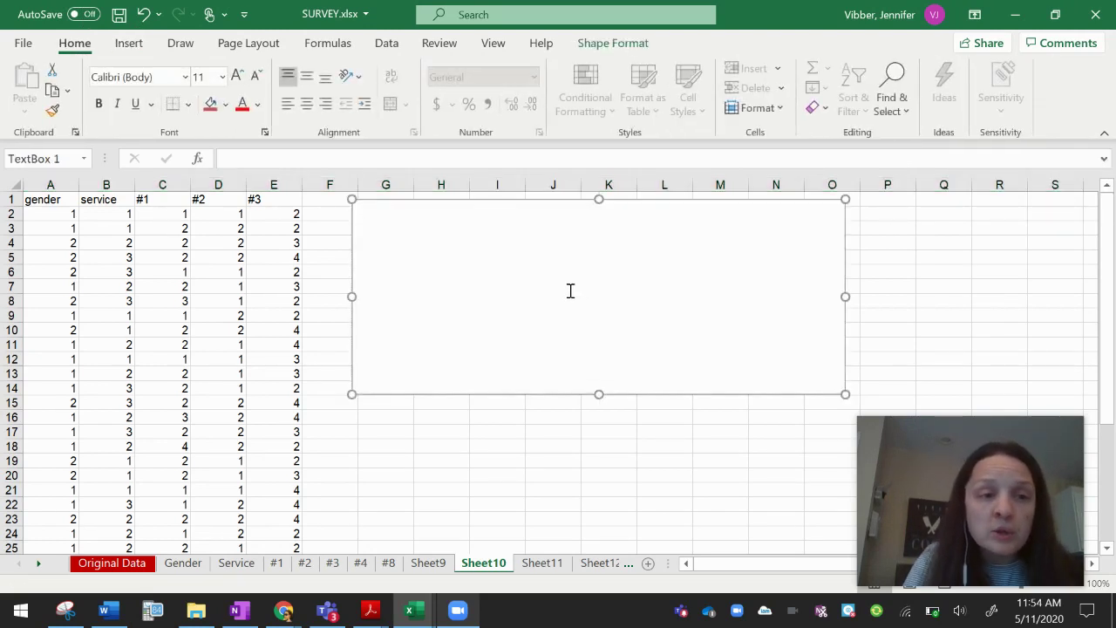
# - Enter the coding key in the text box: "Gender: 1 = male, 2 = female" and, on a new line, "#1: 1 = SD... 5 = SA"
pyautogui.write('Gender: 1 = ')
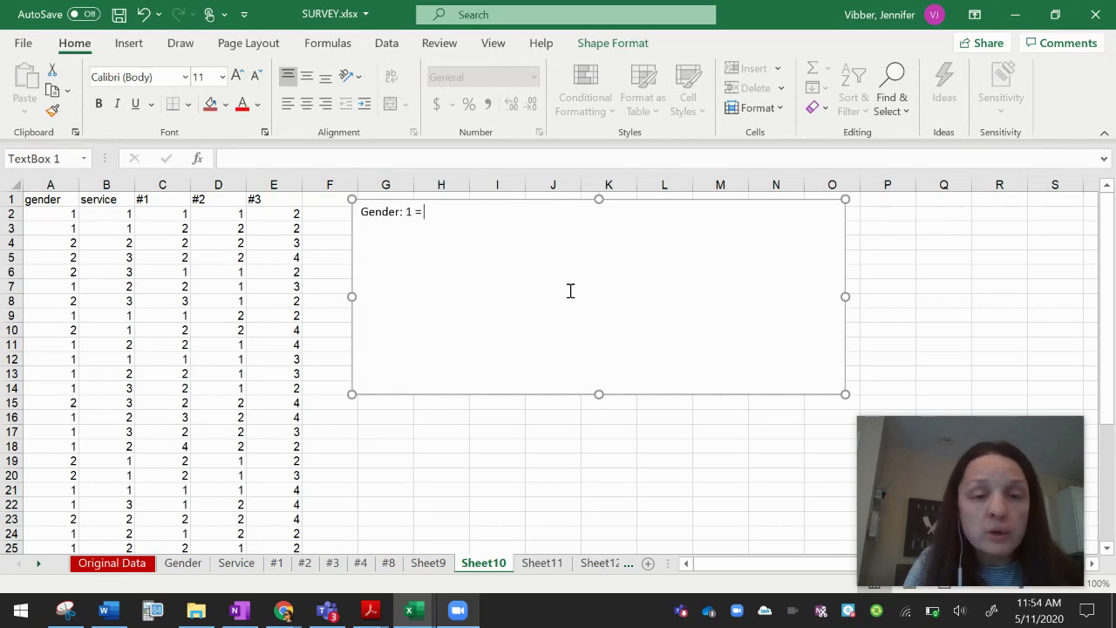
pyautogui.write('male, 2 = female')
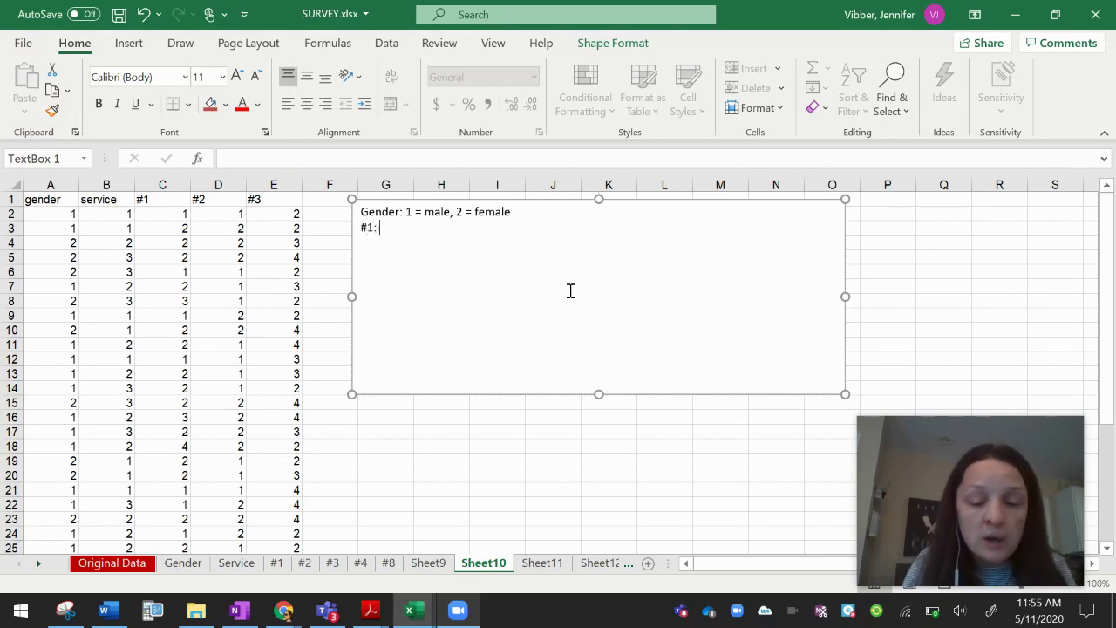
pyautogui.write('1 = SD... 5 = SA')
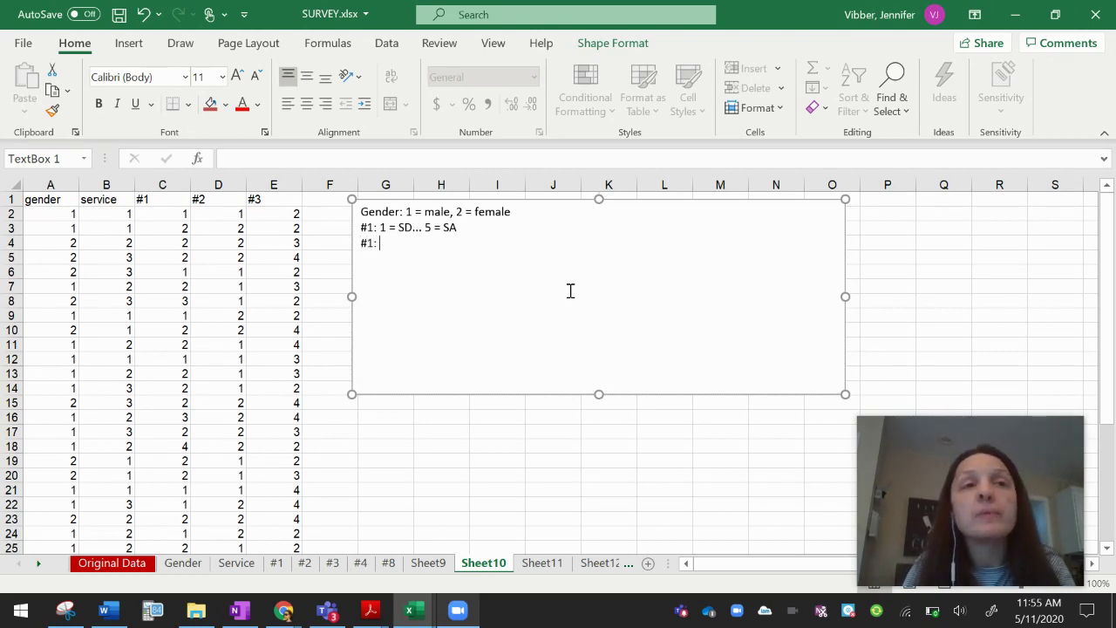
# - Add the line "#1: I believe I am compensated appropriately for my work at this company." and shorten the text box to fit its text
pyautogui.write('believe I am')
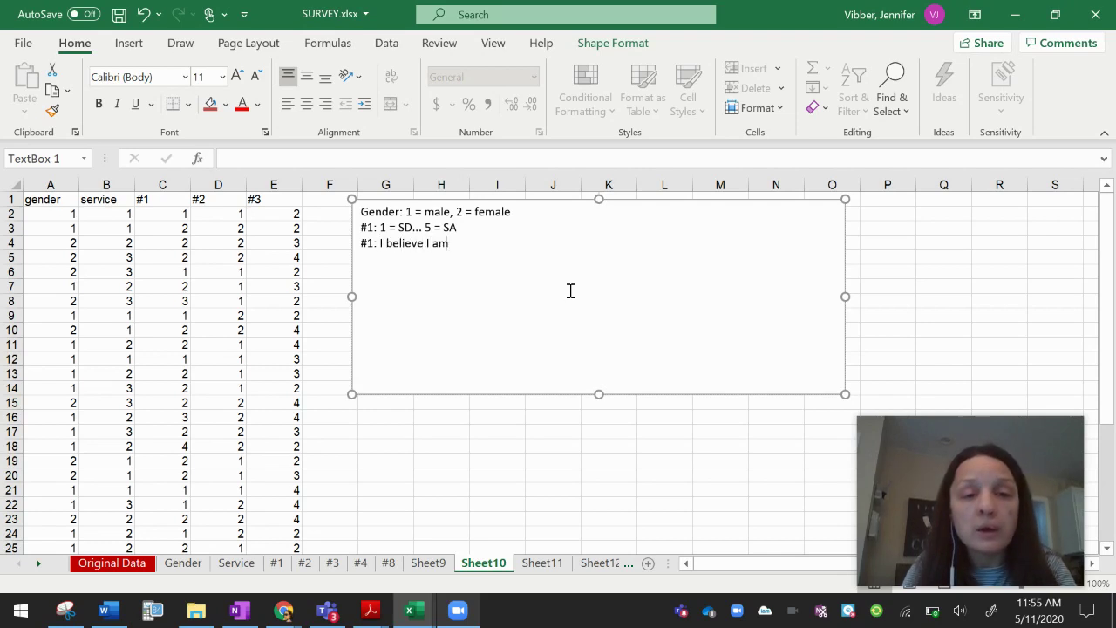
pyautogui.write(' compensated app')
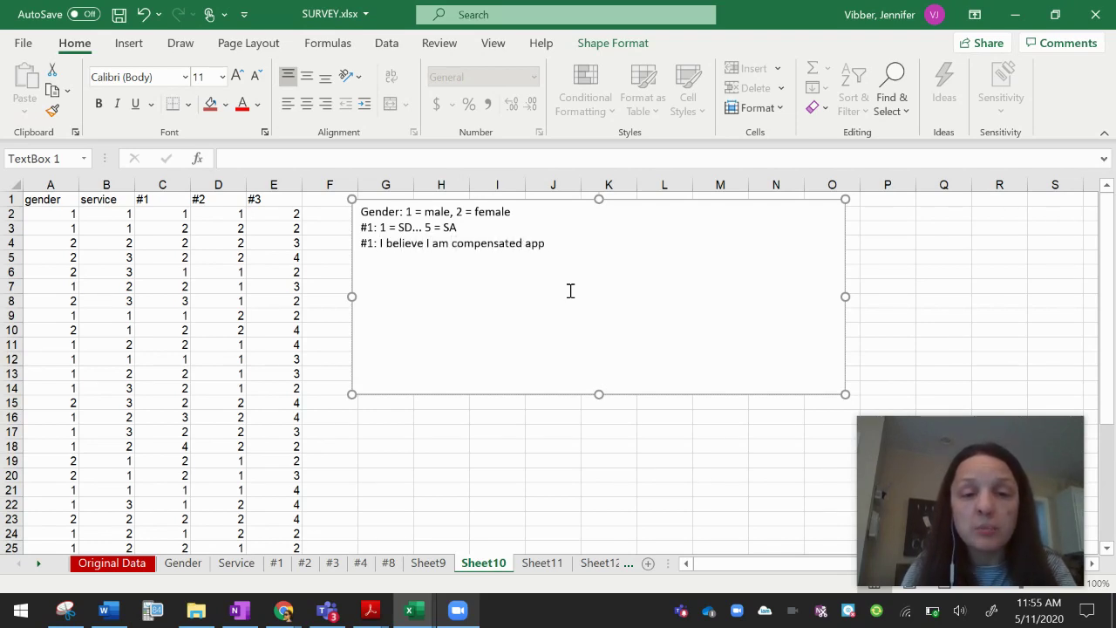
pyautogui.write('ropriately')
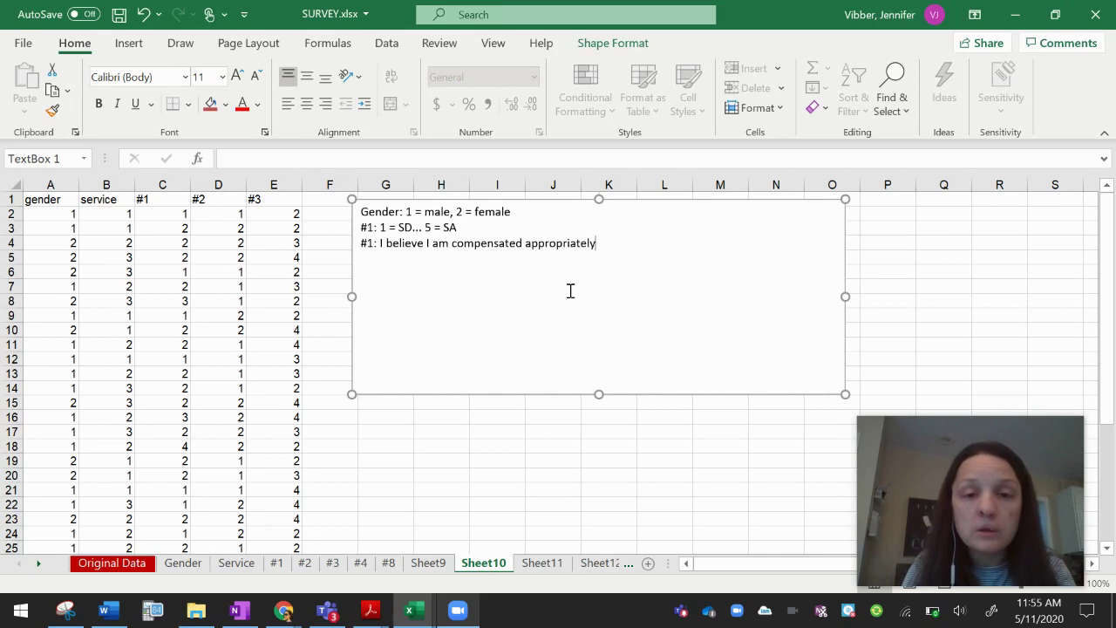
pyautogui.write(' for my work a')
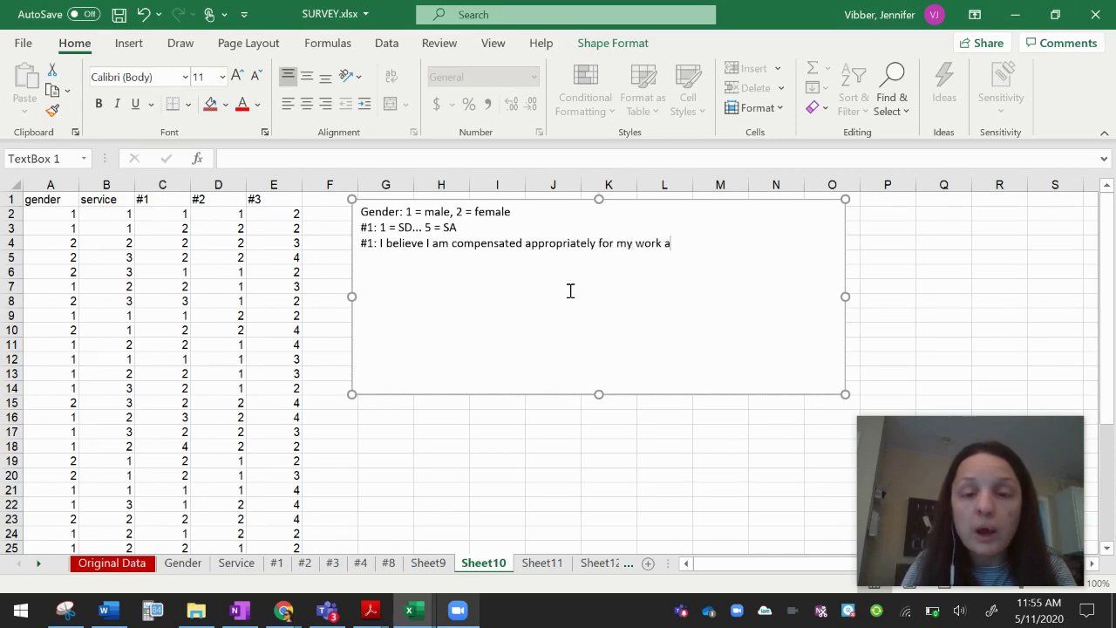
pyautogui.write('t this company.')
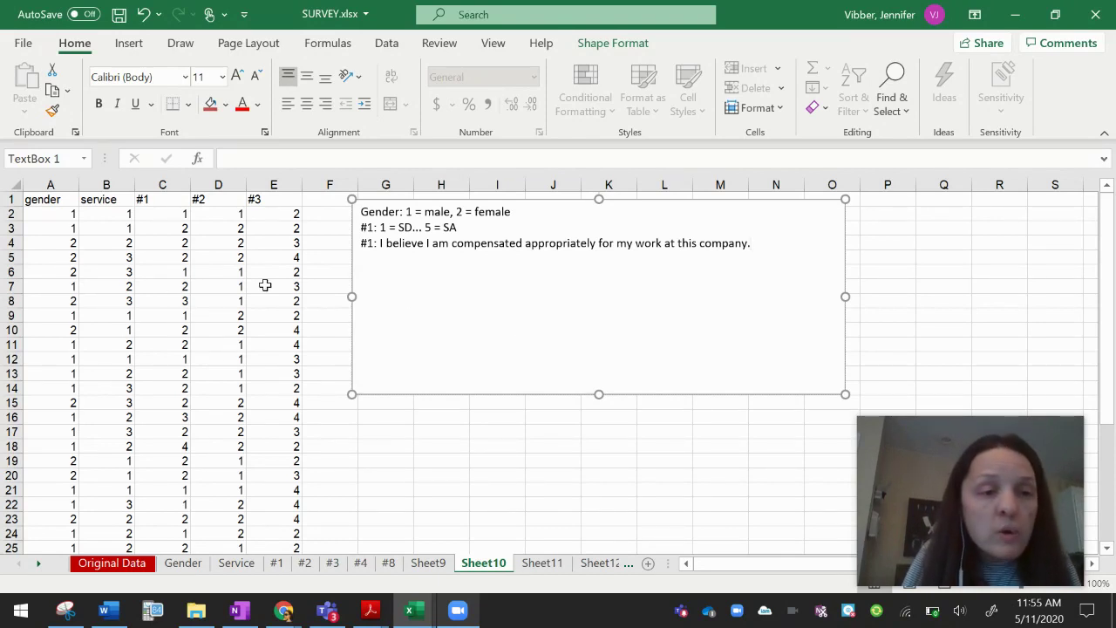
pyautogui.moveTo(600, 393); pyautogui.dragTo(597, 270)
pyautogui.click(518, 363)
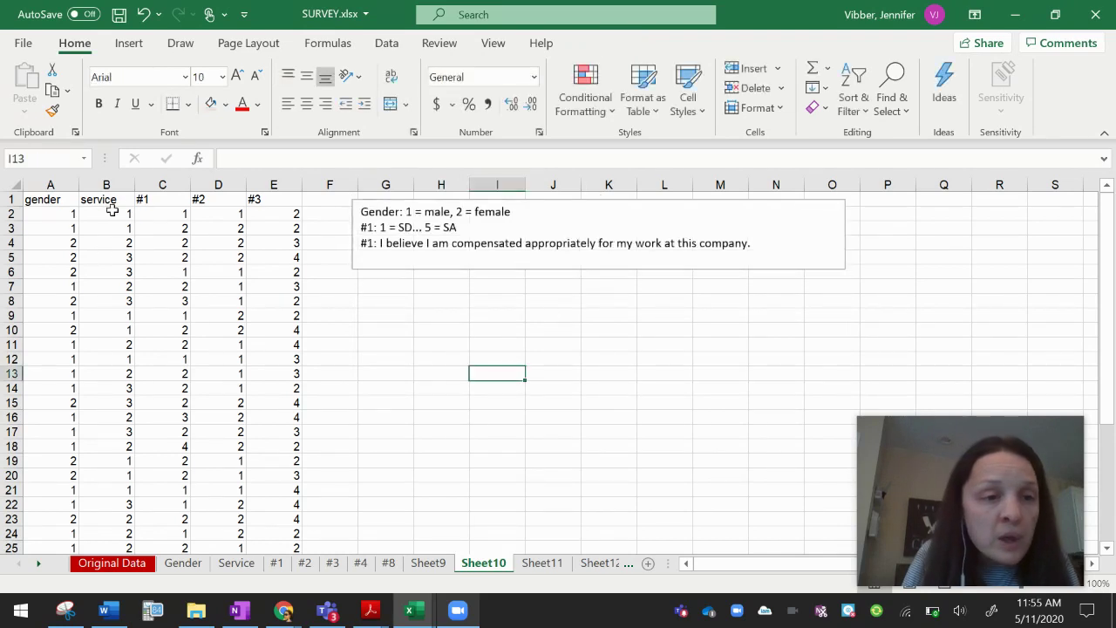
# - Delete the service column so that gender and #1 sit side by side
pyautogui.click(116, 180)
pyautogui.rightClick(116, 181)
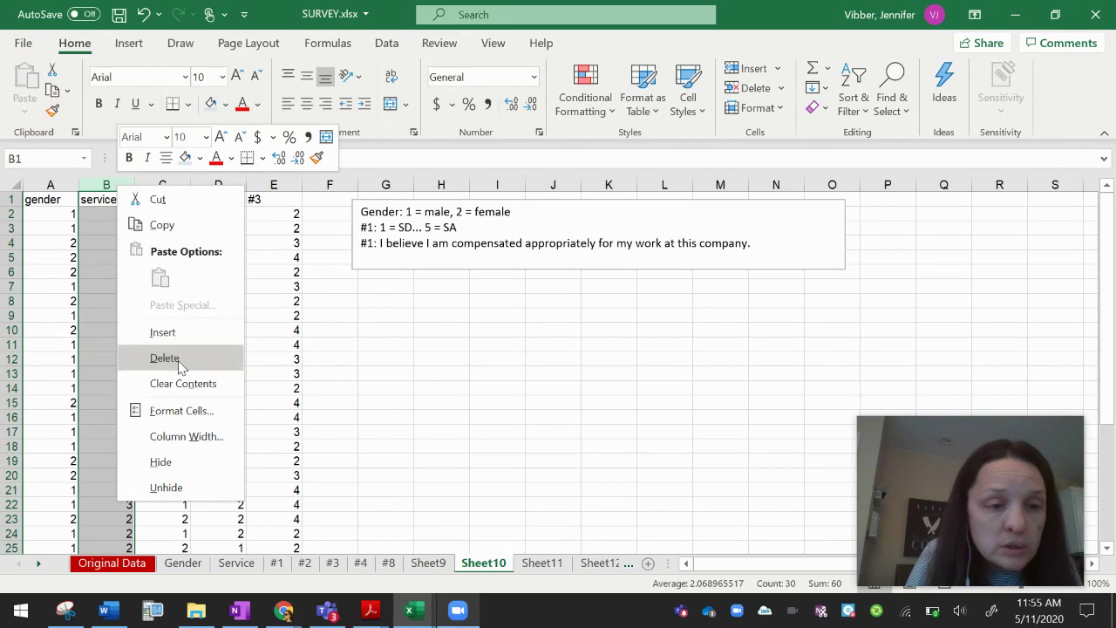
pyautogui.click(166, 359)
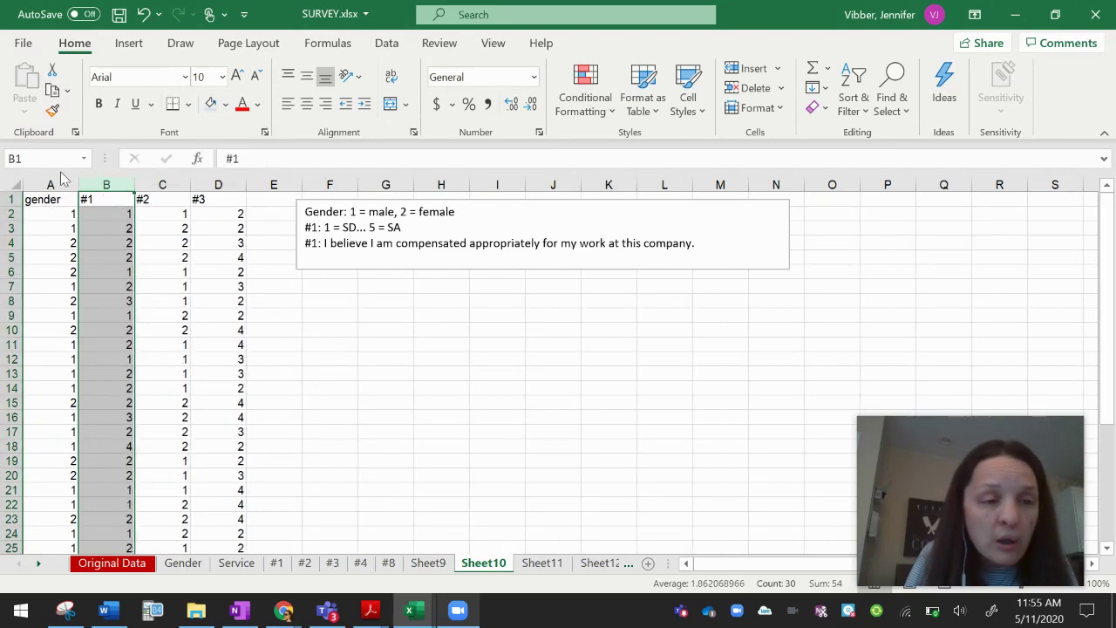
# - Create a PivotTable from the gender and #1 columns, placed on the existing worksheet at cell F8
pyautogui.moveTo(52, 181); pyautogui.dragTo(112, 181)
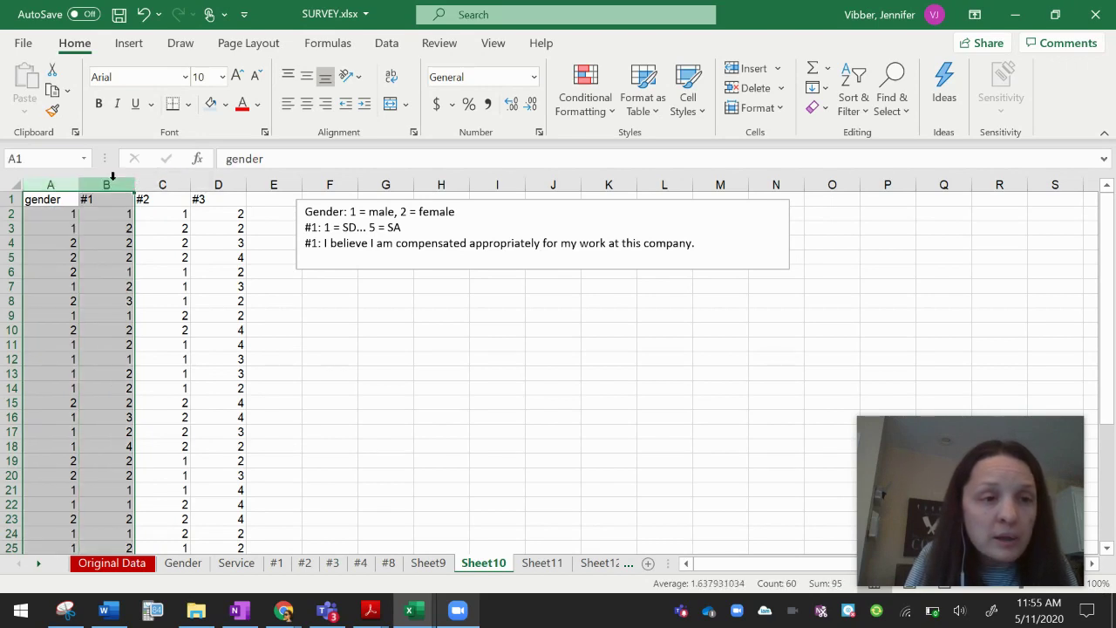
pyautogui.click(128, 45)
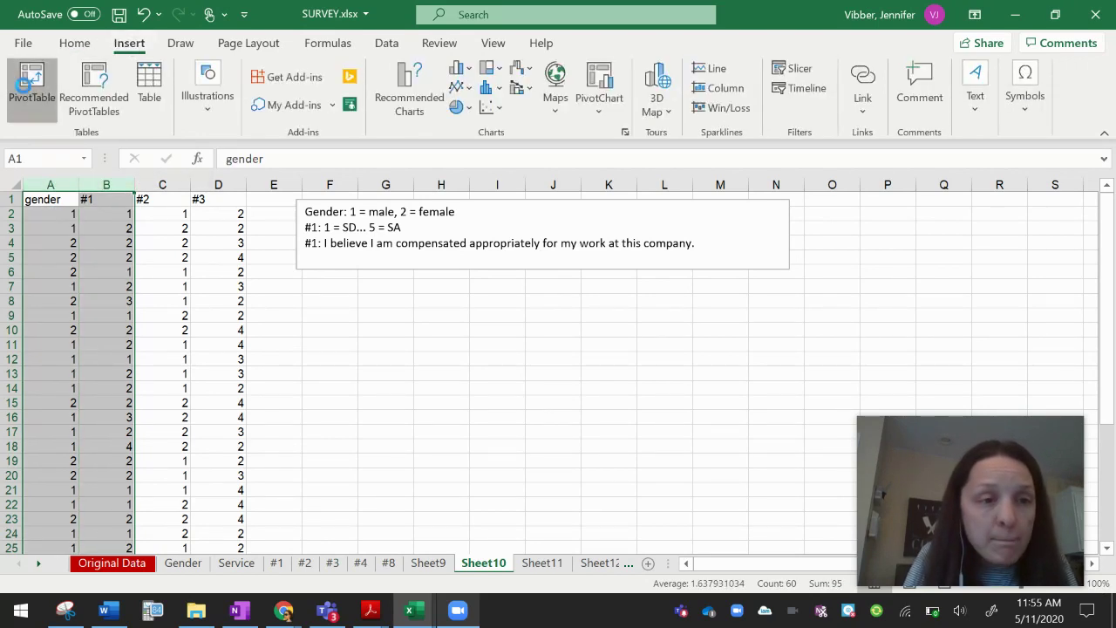
pyautogui.click(26, 83)
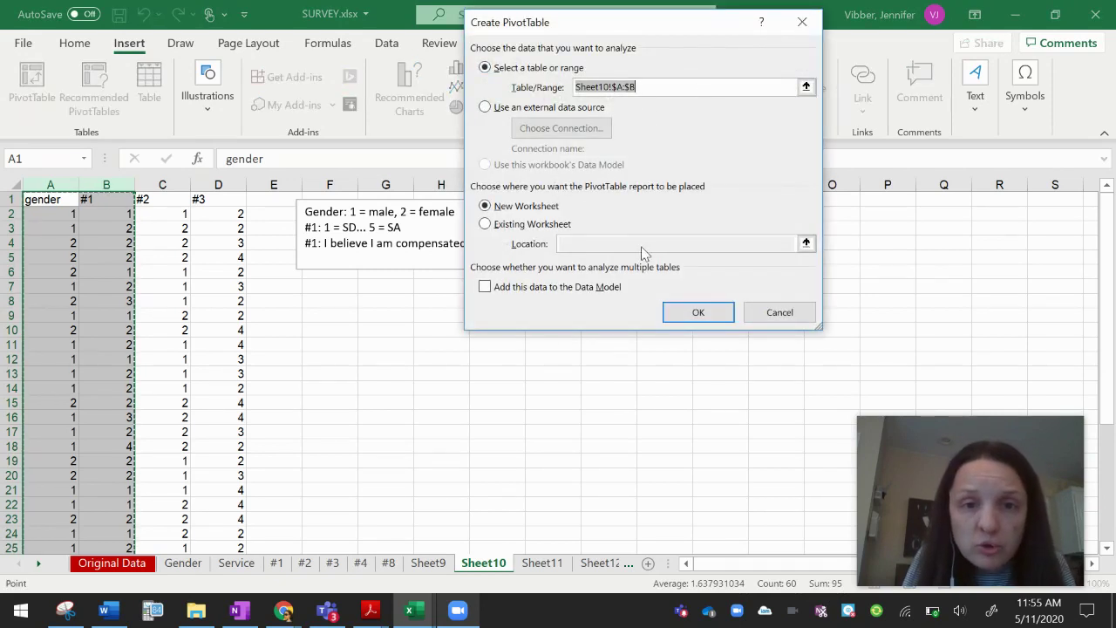
pyautogui.click(485, 225)
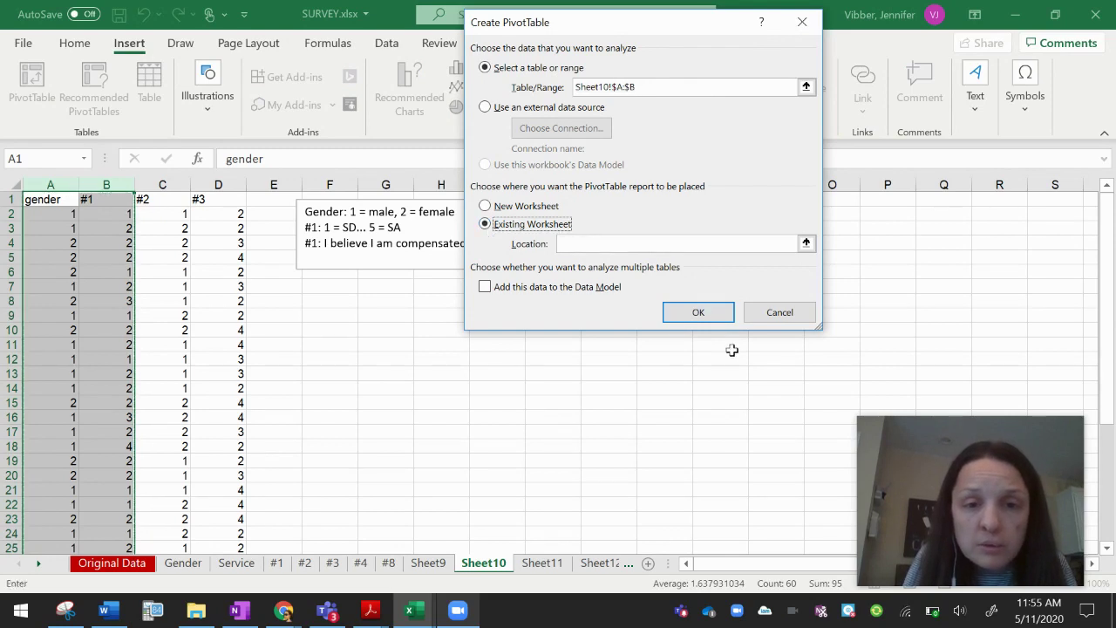
pyautogui.click(806, 244)
pyautogui.click(350, 298)
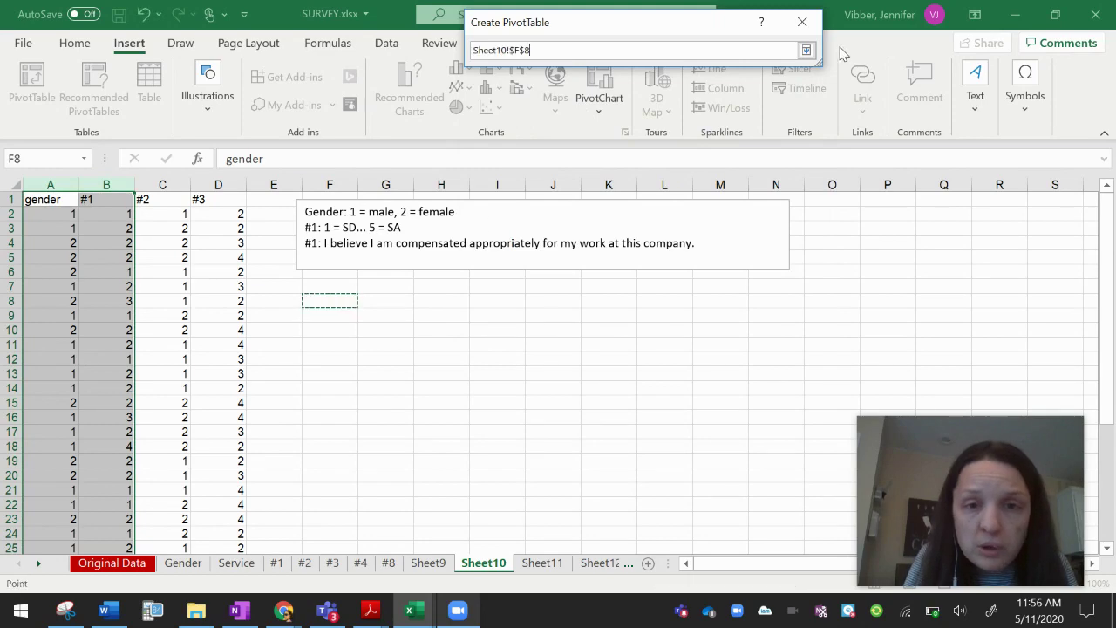
pyautogui.click(807, 50)
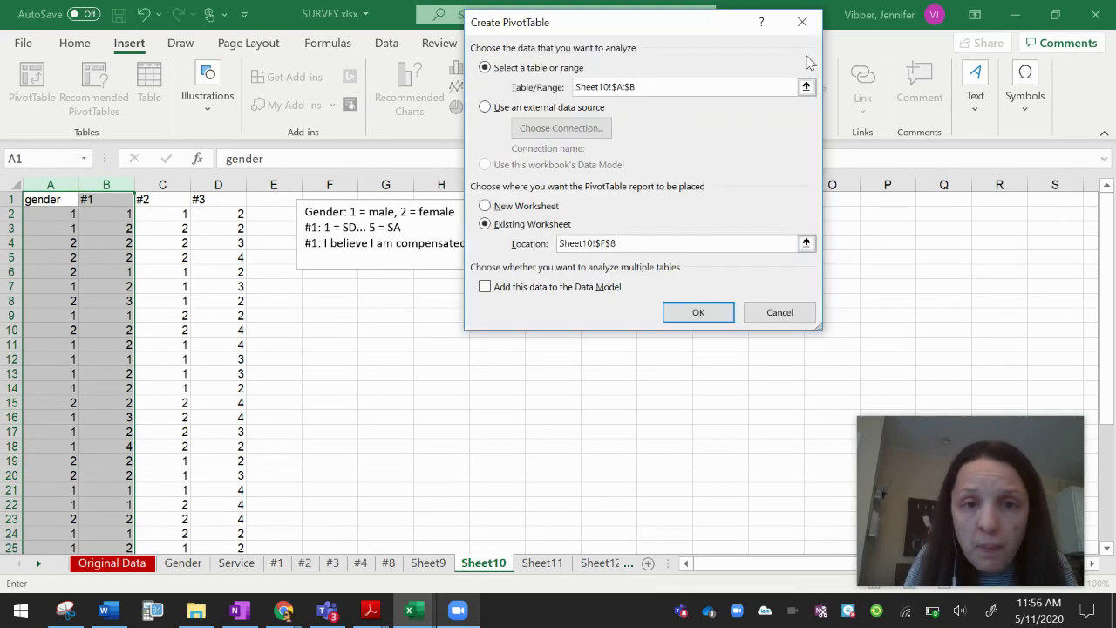
pyautogui.click(699, 313)
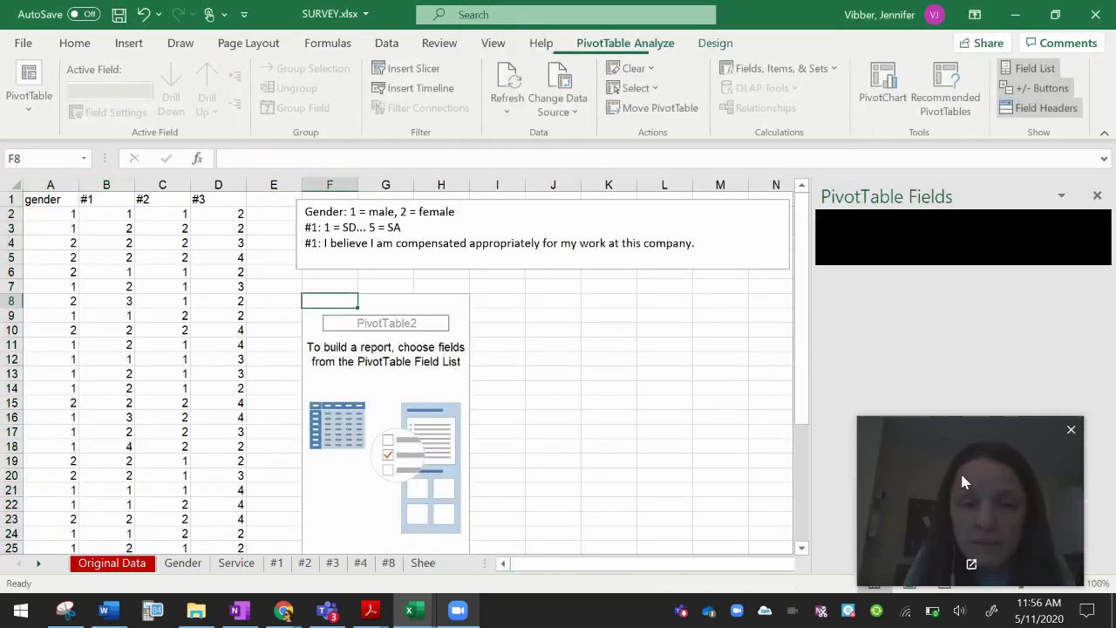
# - Set up the PivotTable with gender as rows and #1 as both columns and values
pyautogui.moveTo(1033, 489); pyautogui.dragTo(222, 426)
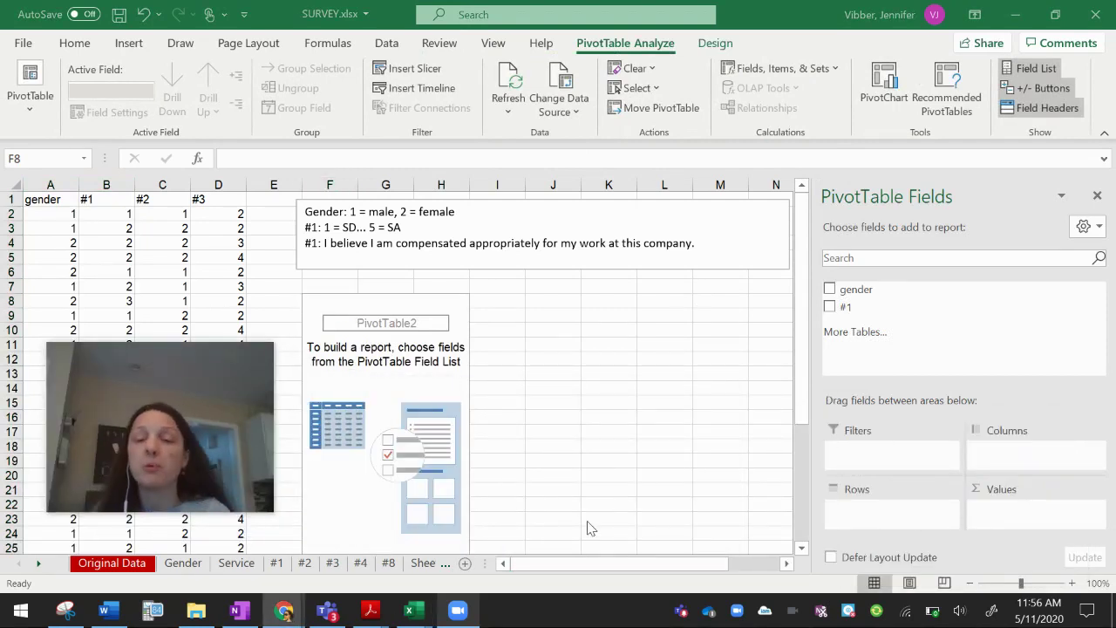
pyautogui.click(868, 297)
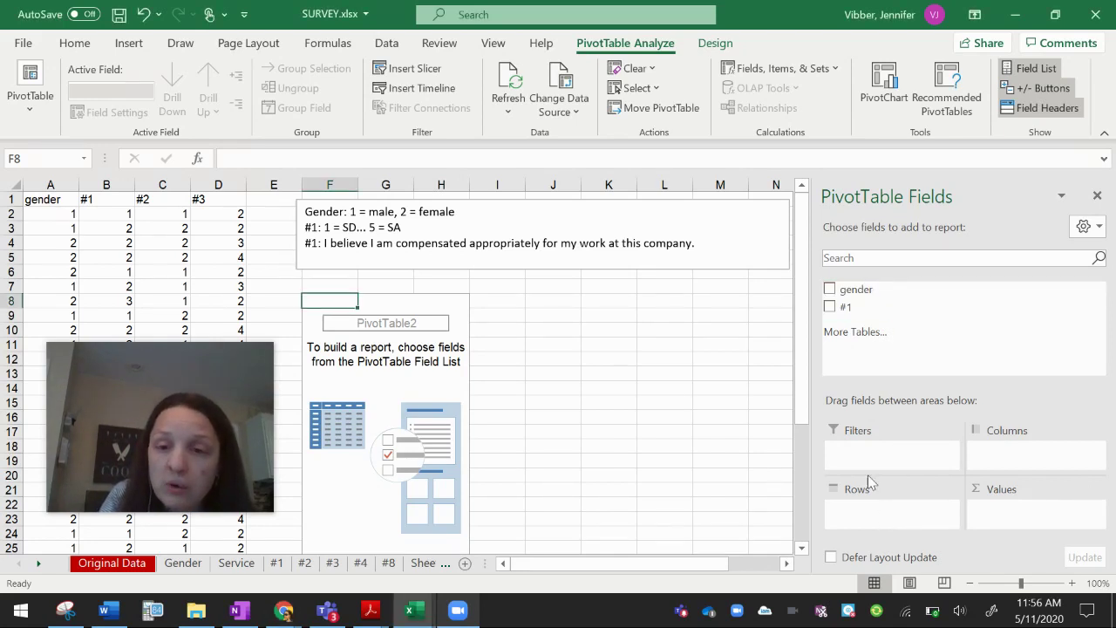
pyautogui.moveTo(850, 293); pyautogui.dragTo(879, 518)
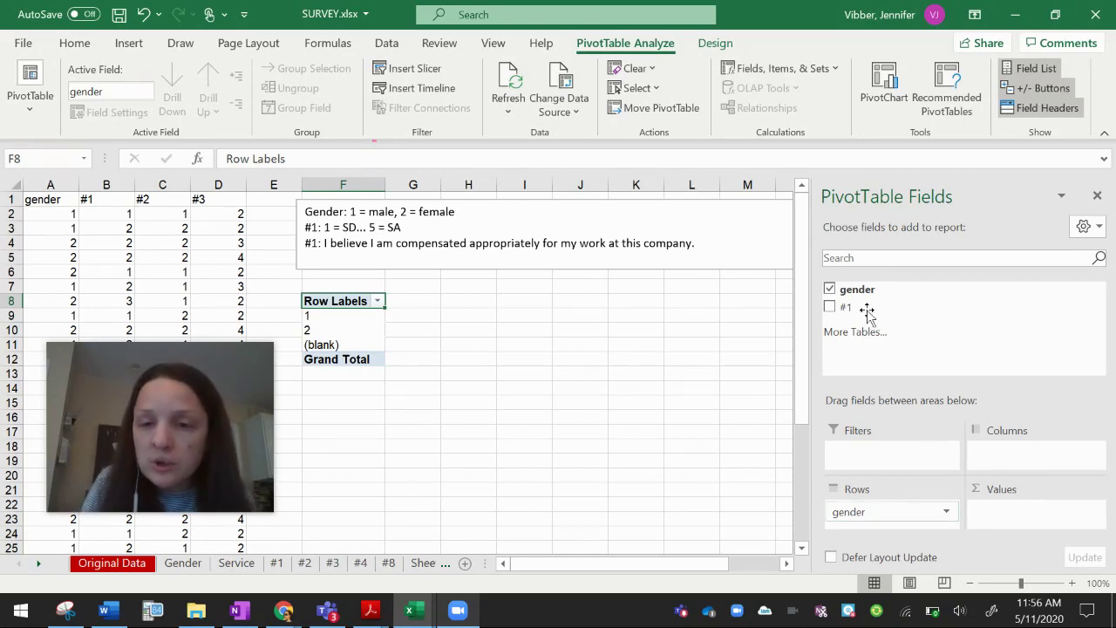
pyautogui.moveTo(852, 310); pyautogui.dragTo(1009, 452)
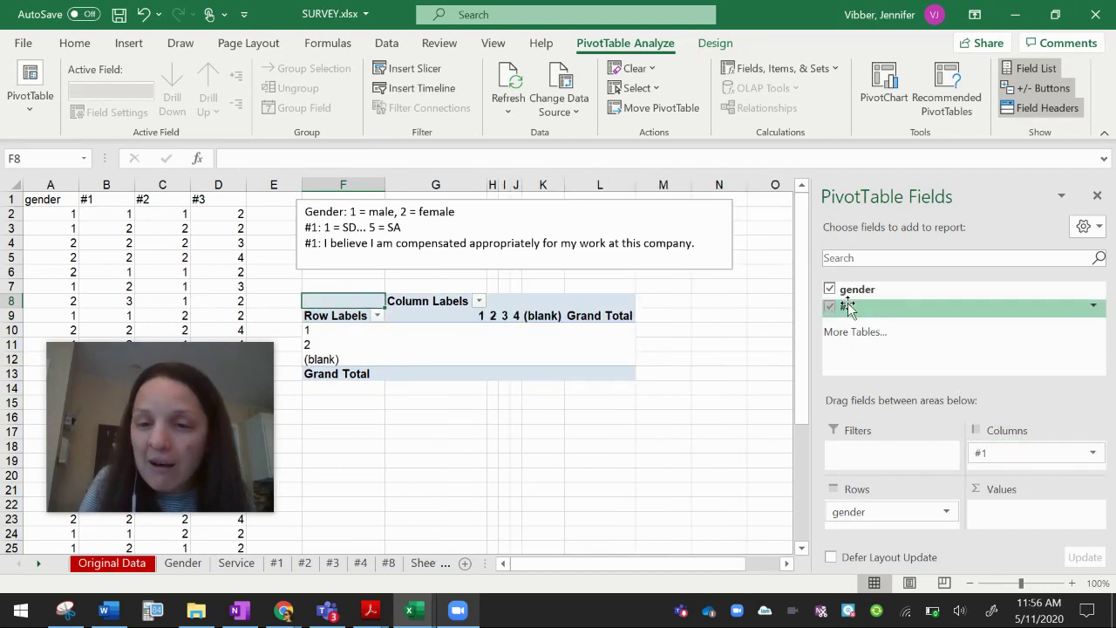
pyautogui.moveTo(1056, 307)
pyautogui.mouseDown()
pyautogui.moveTo(970, 445)
pyautogui.moveTo(978, 481)
pyautogui.moveTo(1033, 531)
pyautogui.moveTo(1014, 514)
pyautogui.mouseUp()
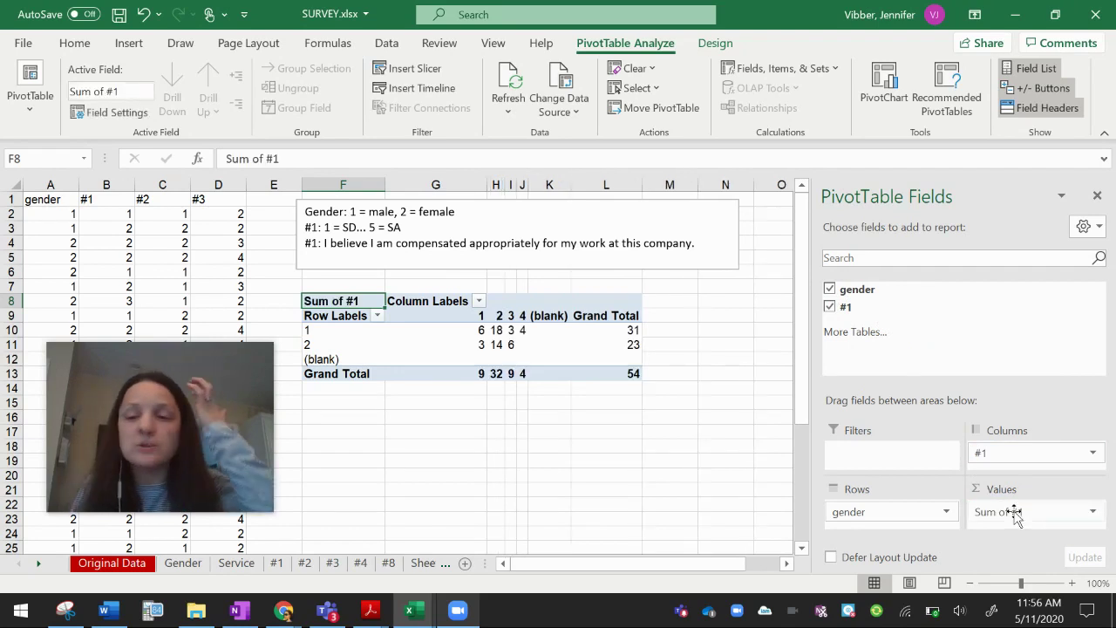
# - Summarize the PivotTable's #1 values by Count instead of Sum and close the field list
pyautogui.click(1094, 513)
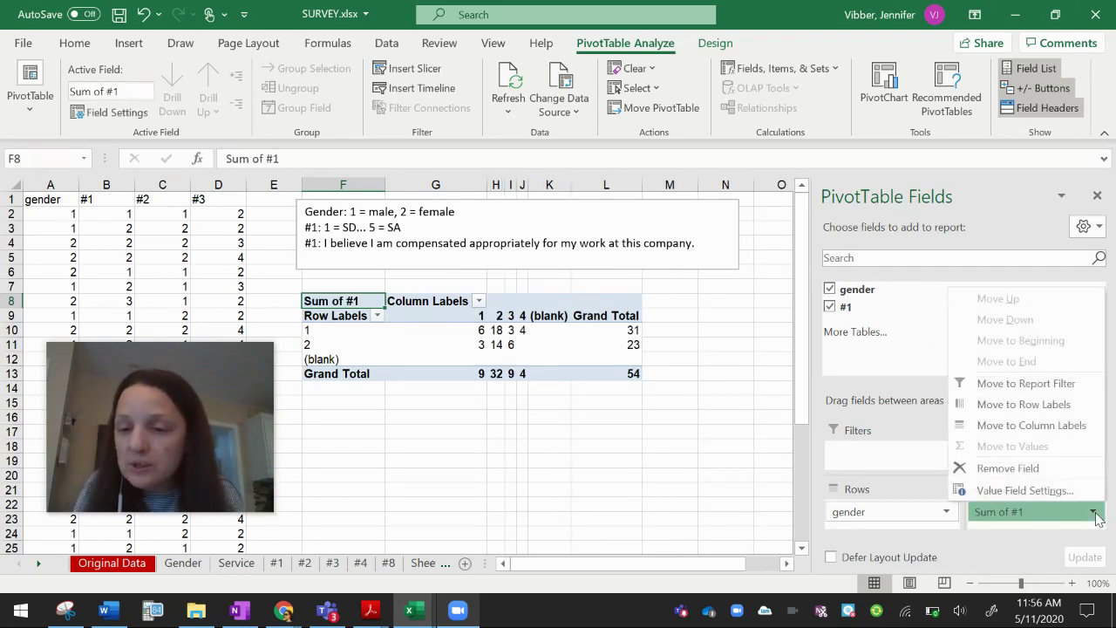
pyautogui.click(1026, 491)
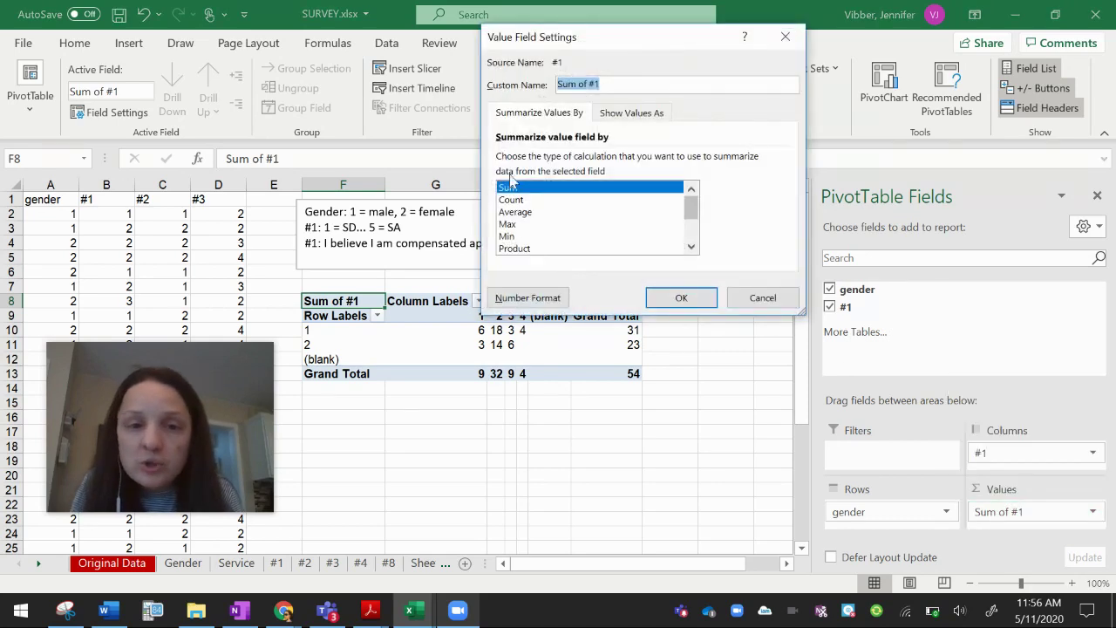
pyautogui.click(510, 200)
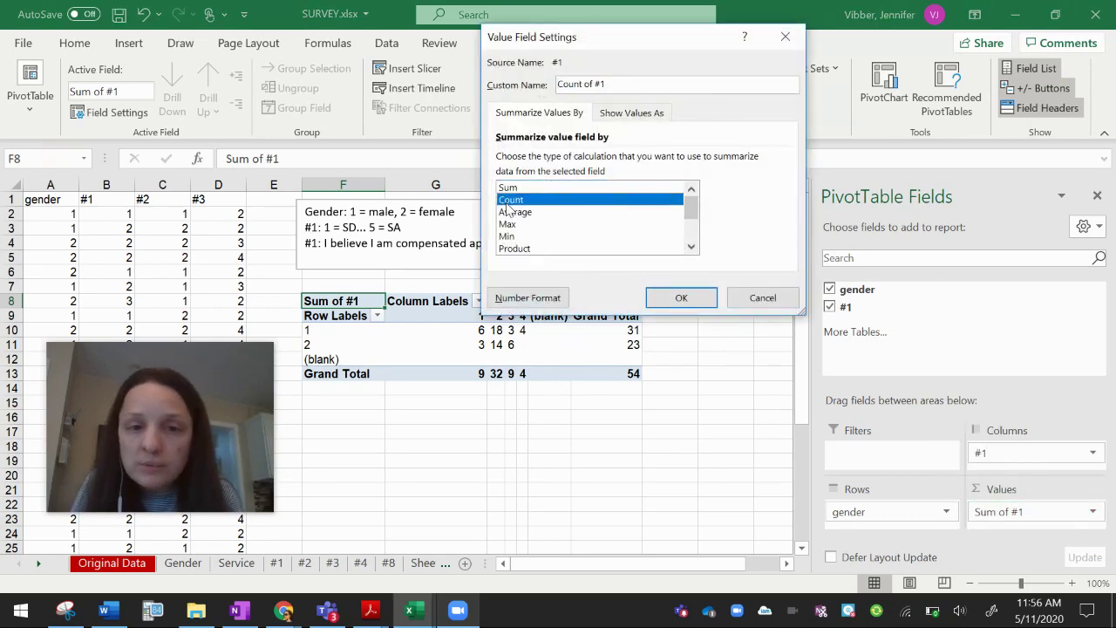
pyautogui.click(682, 298)
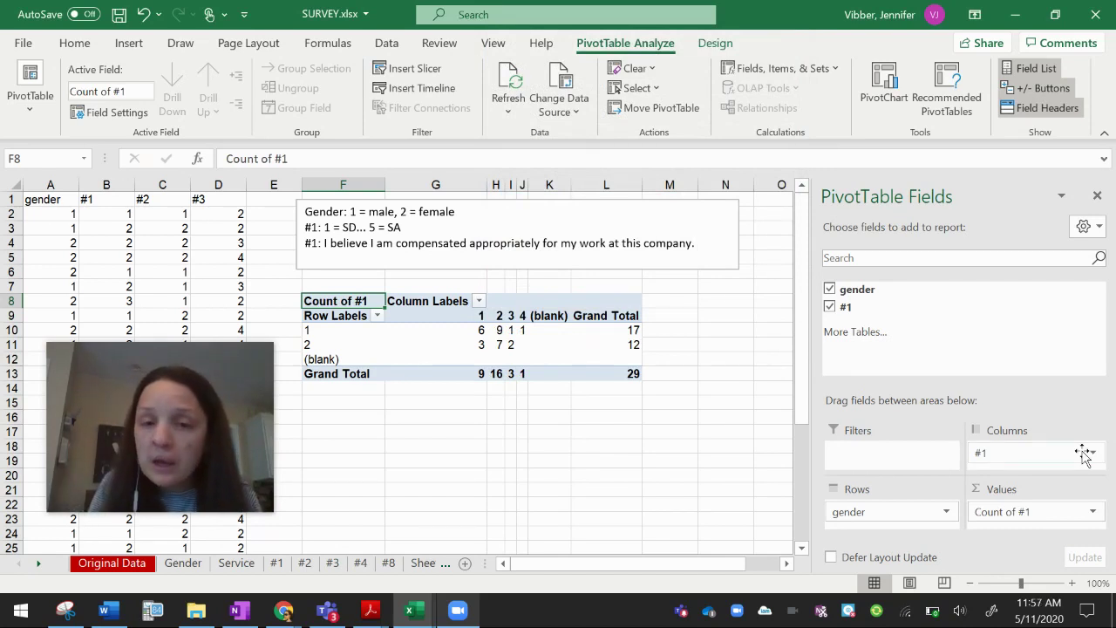
pyautogui.click(1098, 193)
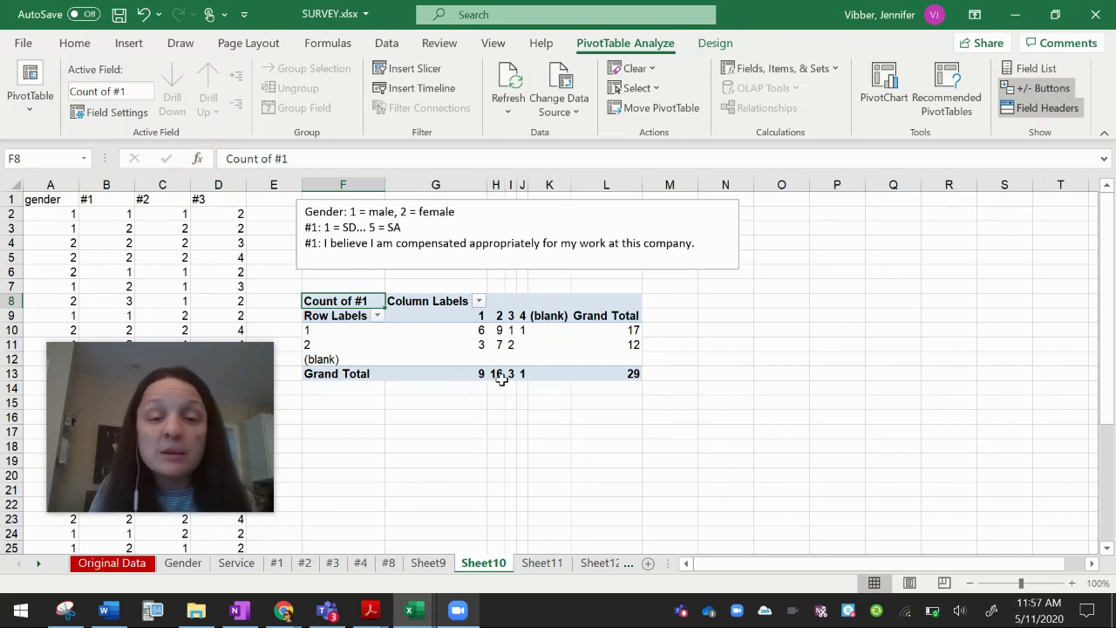
# - Insert a large blank text box on the worksheet beside the PivotTable and the survey key note, covering about columns N to T
pyautogui.moveTo(509, 373)
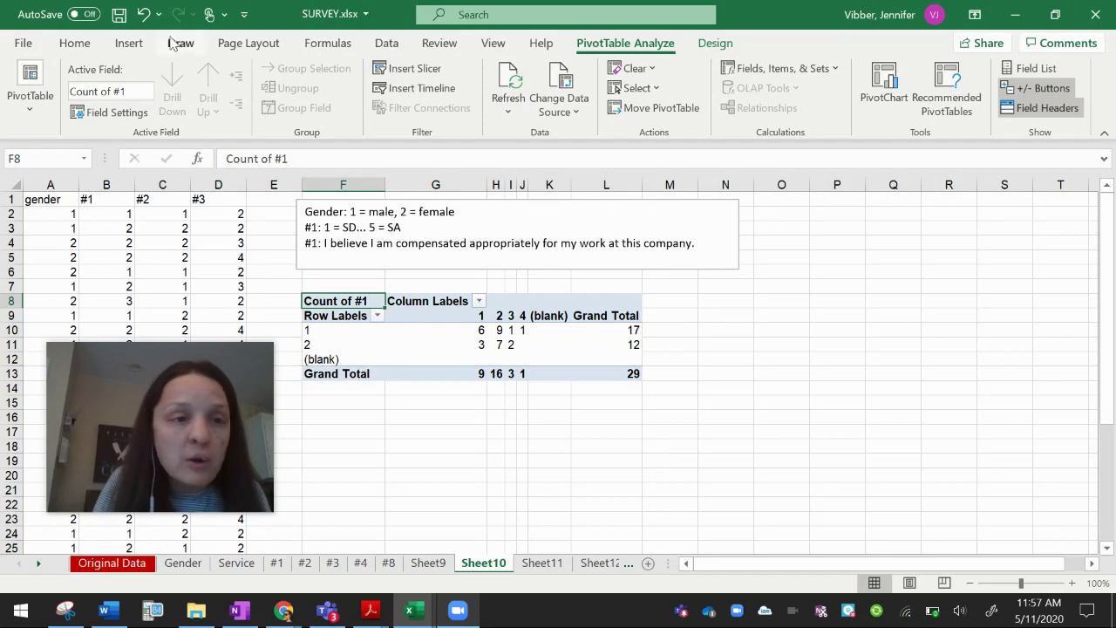
pyautogui.click(70, 48)
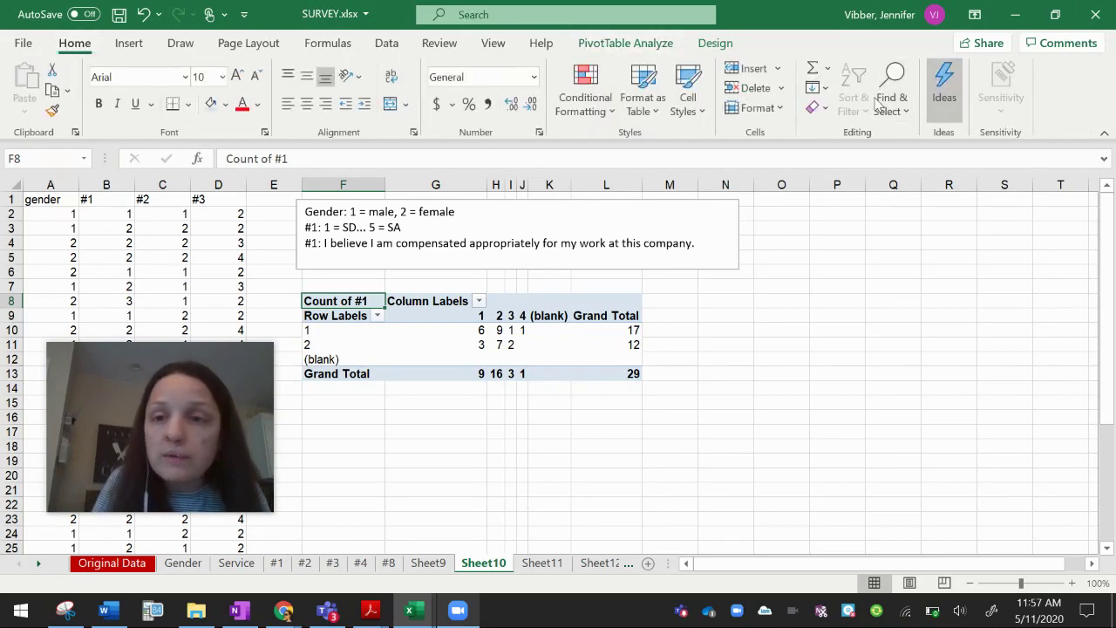
pyautogui.click(128, 43)
pyautogui.click(975, 93)
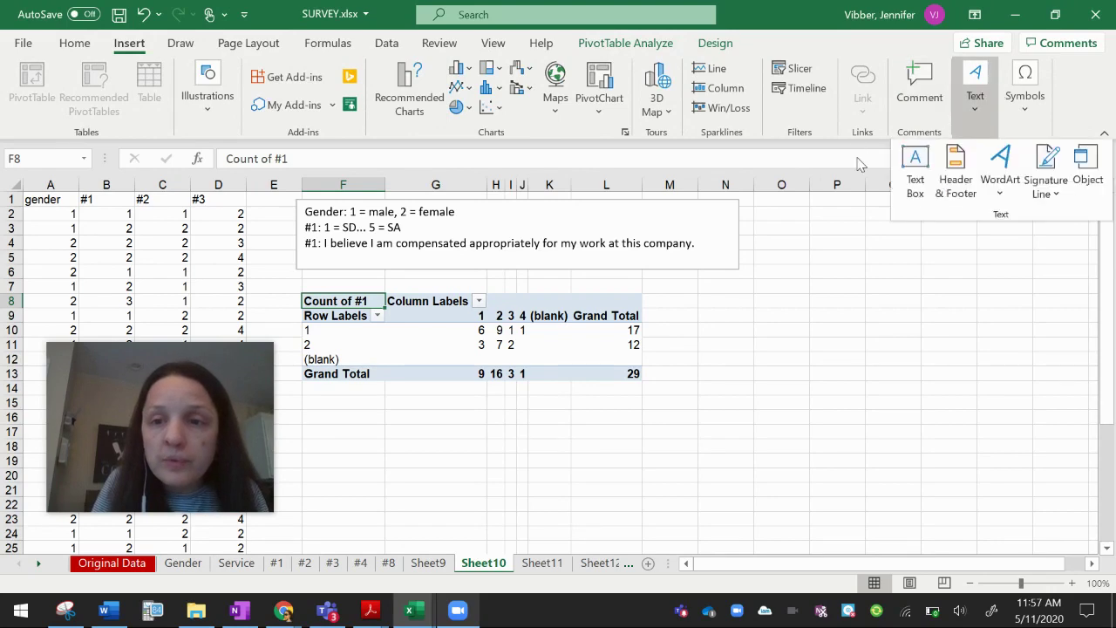
pyautogui.click(915, 175)
pyautogui.moveTo(752, 207); pyautogui.dragTo(1060, 481)
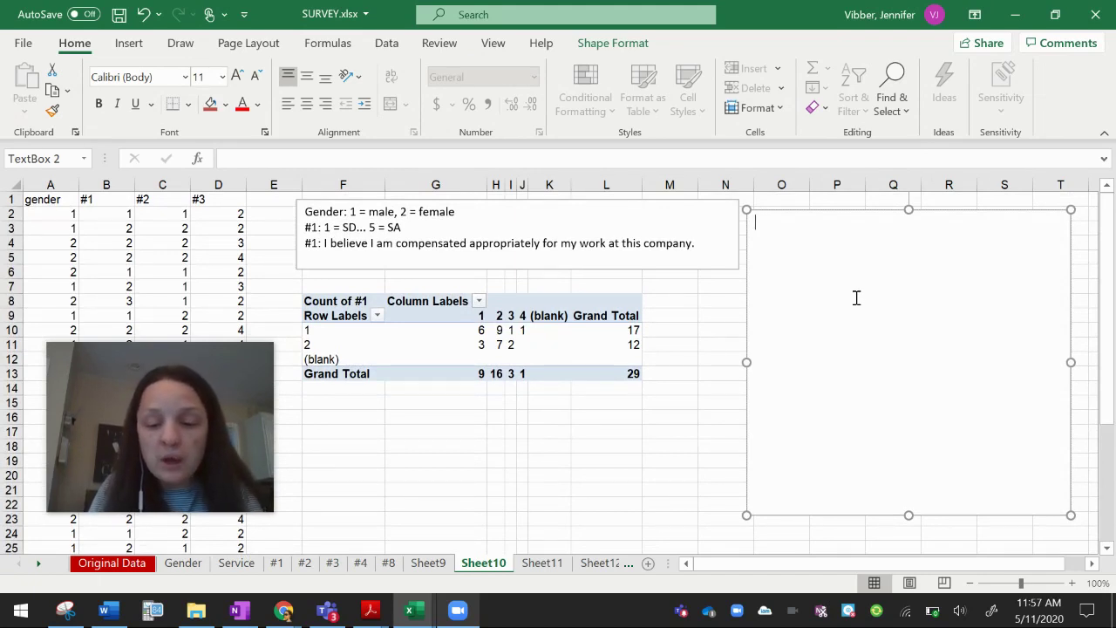
# - Write the research question "Are gender and pay satisfaction independent or dependent?" in the new text box
pyautogui.write('Are gender and pay satis')
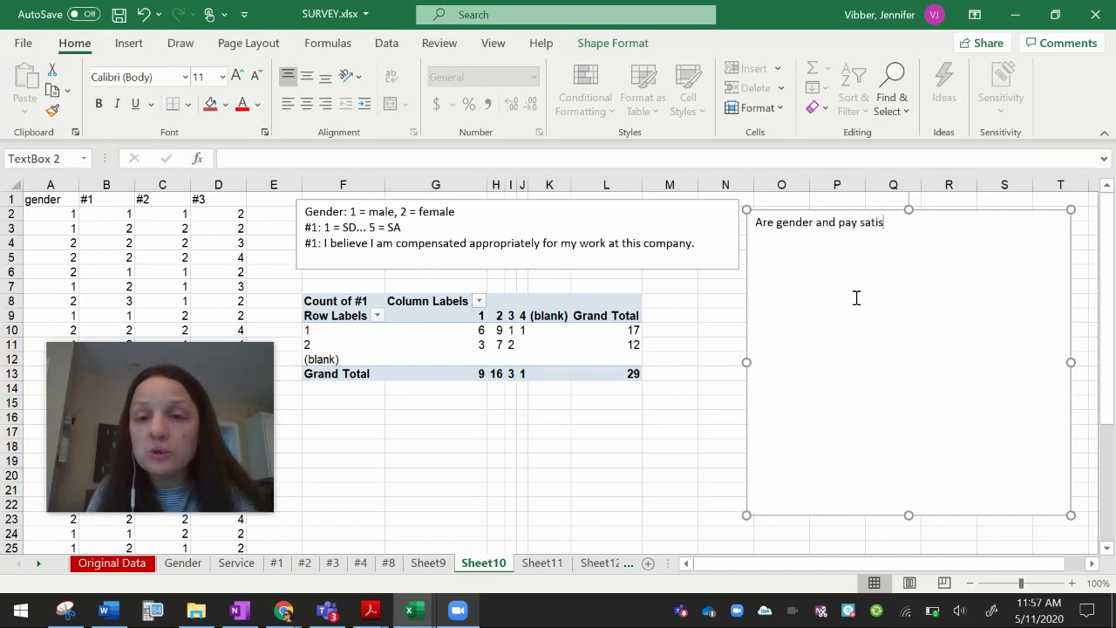
pyautogui.write('faction ')
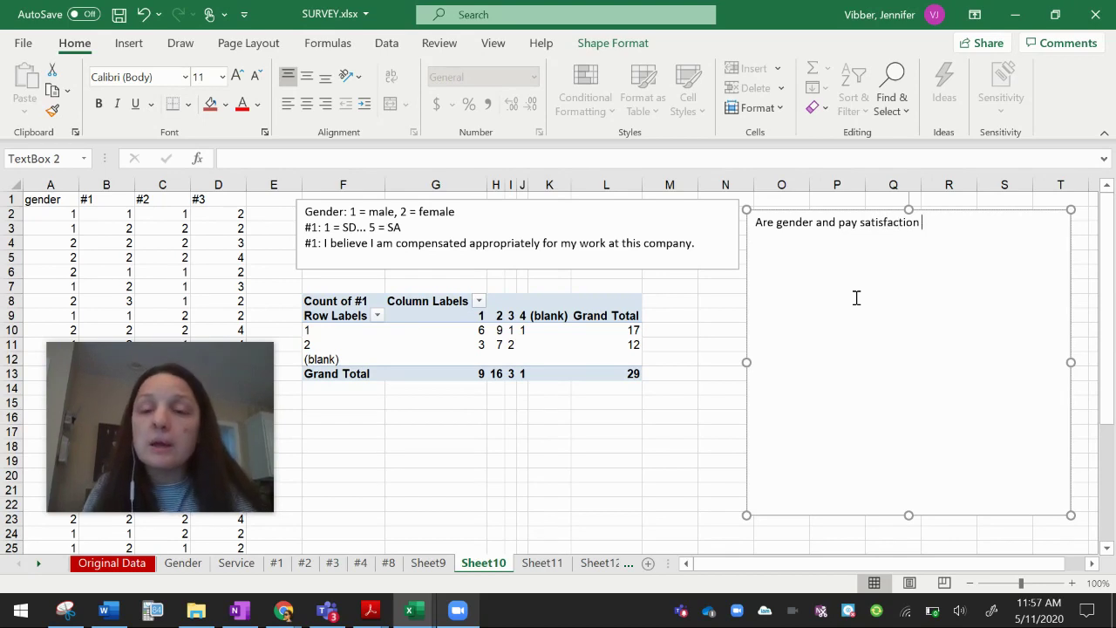
pyautogui.write('independent or d')
pyautogui.write('ependent')
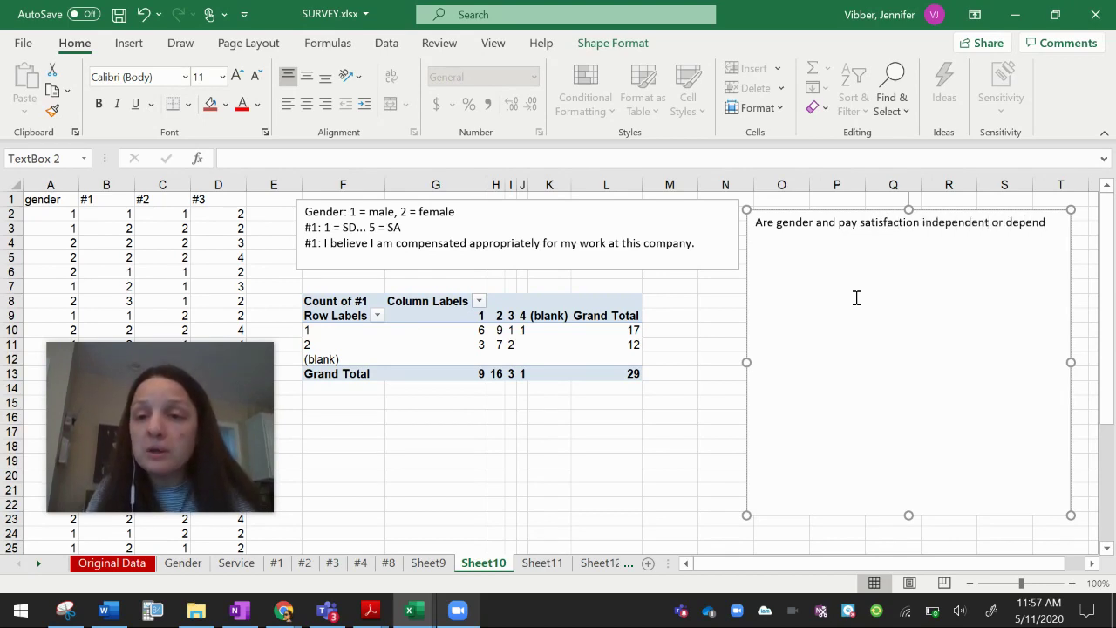
pyautogui.press('BackSpace')
pyautogui.write('t? ')
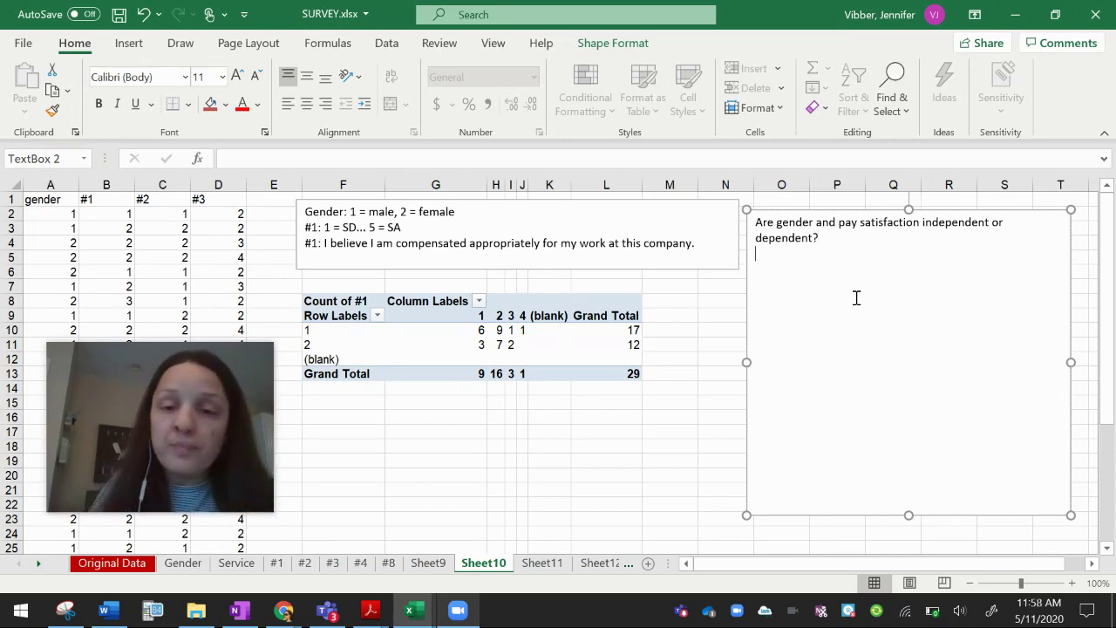
# - Add the null hypothesis line "Ho:Gender and pay satisfaction are independent." below the question
pyautogui.write('Ho:')
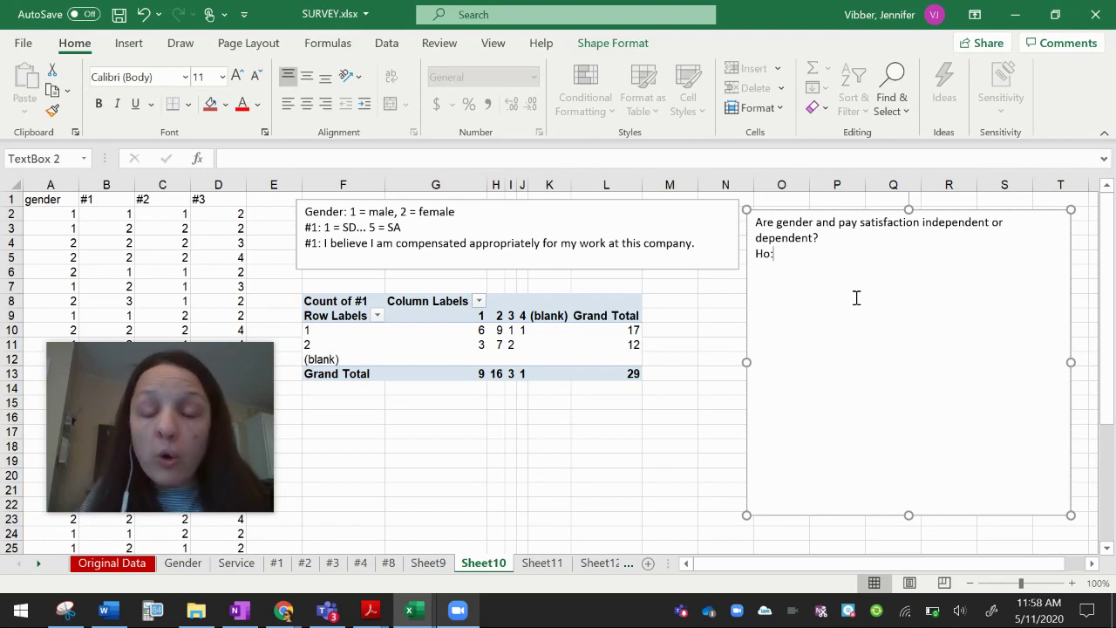
pyautogui.write('Gender and pa')
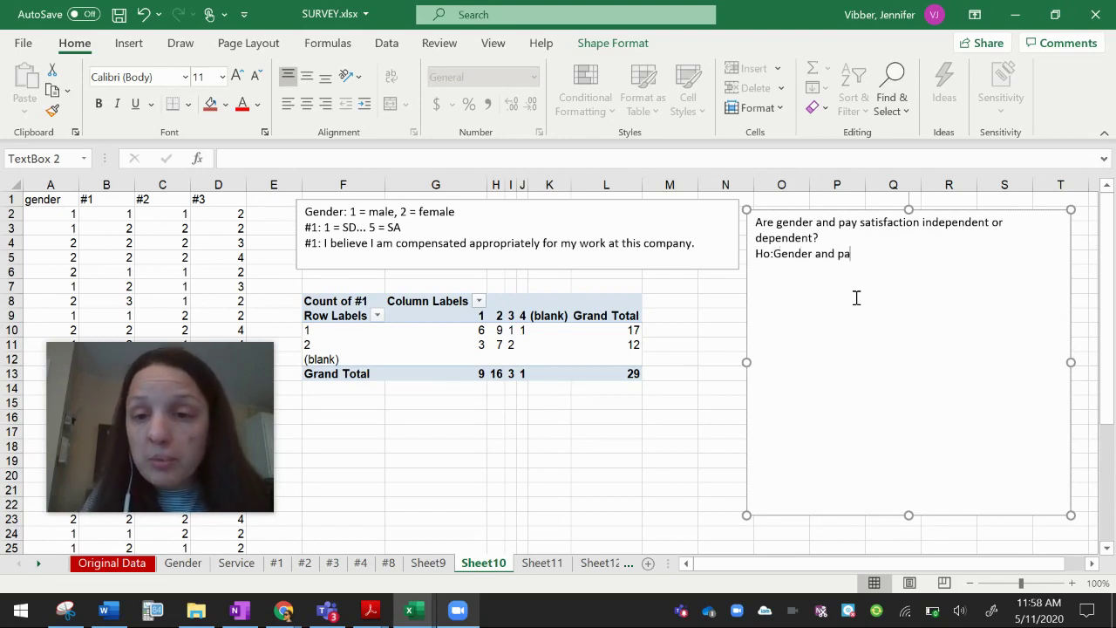
pyautogui.write('y satisfa')
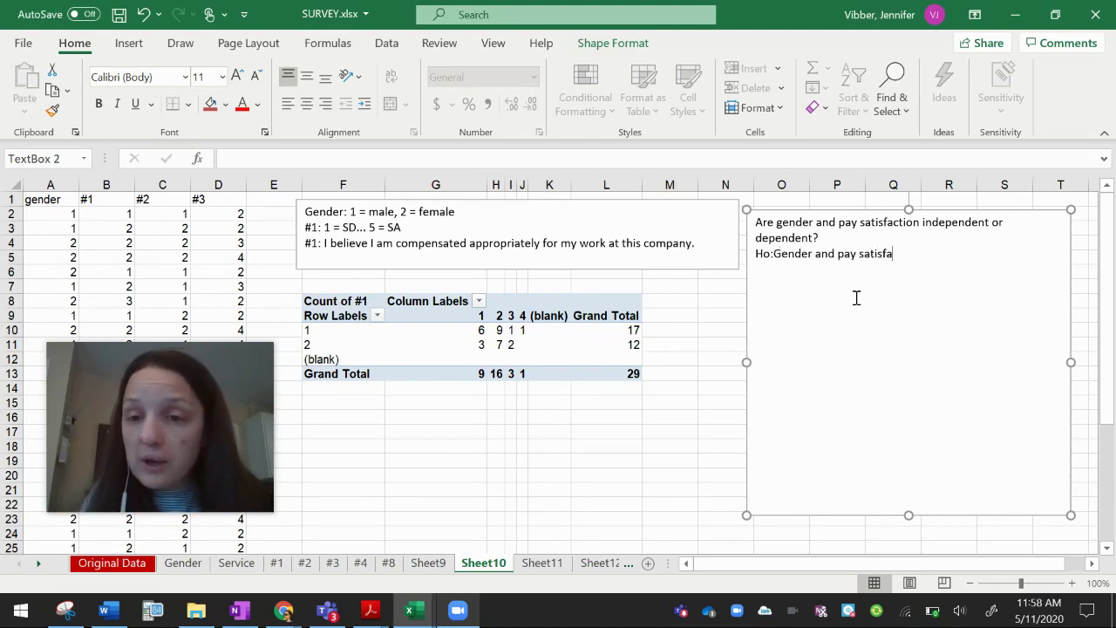
pyautogui.write('ction are inde')
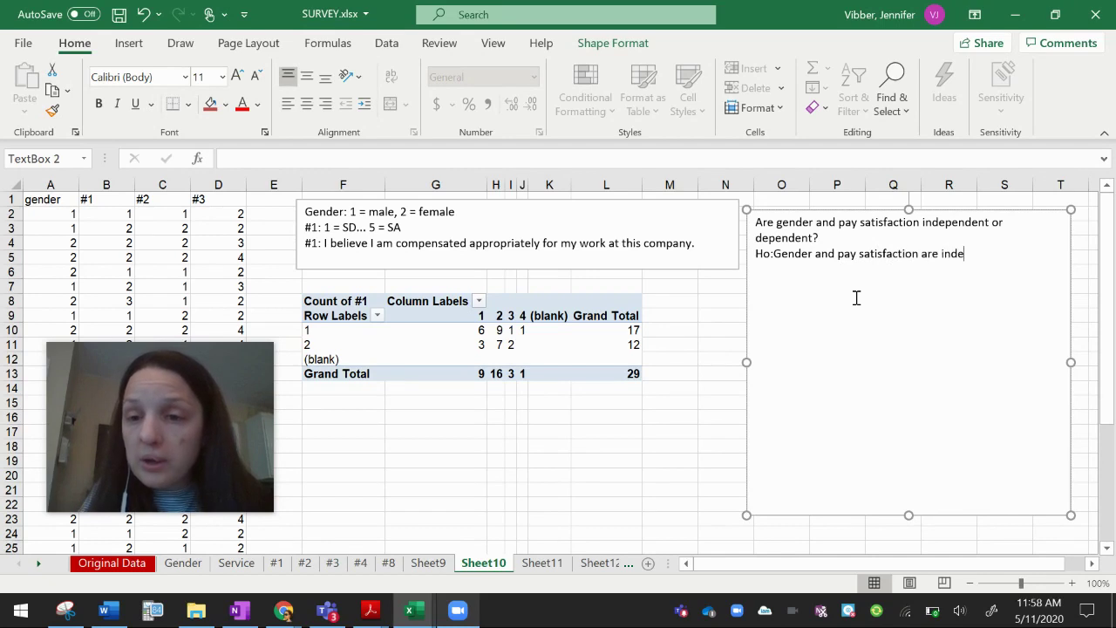
pyautogui.write('pendent.')
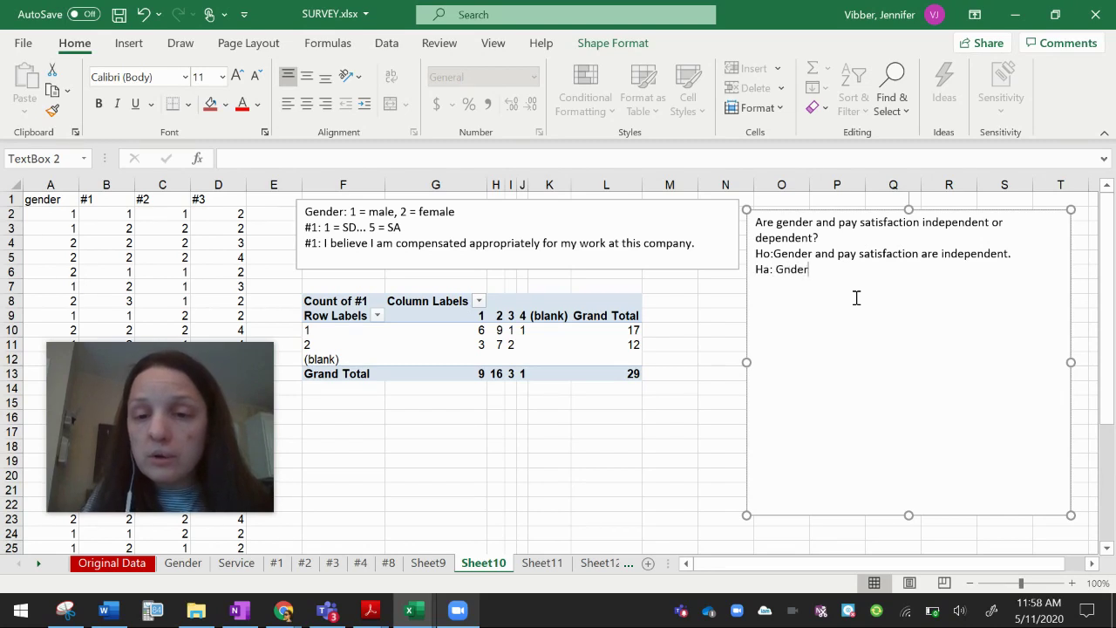
# - Complete the line "Ha: Gender and pay satisfaction are dependent." and add "alpha: 0.05" below it
pyautogui.press('BackSpace')
pyautogui.press('BackSpace')
pyautogui.press('BackSpace')
pyautogui.press('BackSpace')
pyautogui.write('ender and pay satisf')
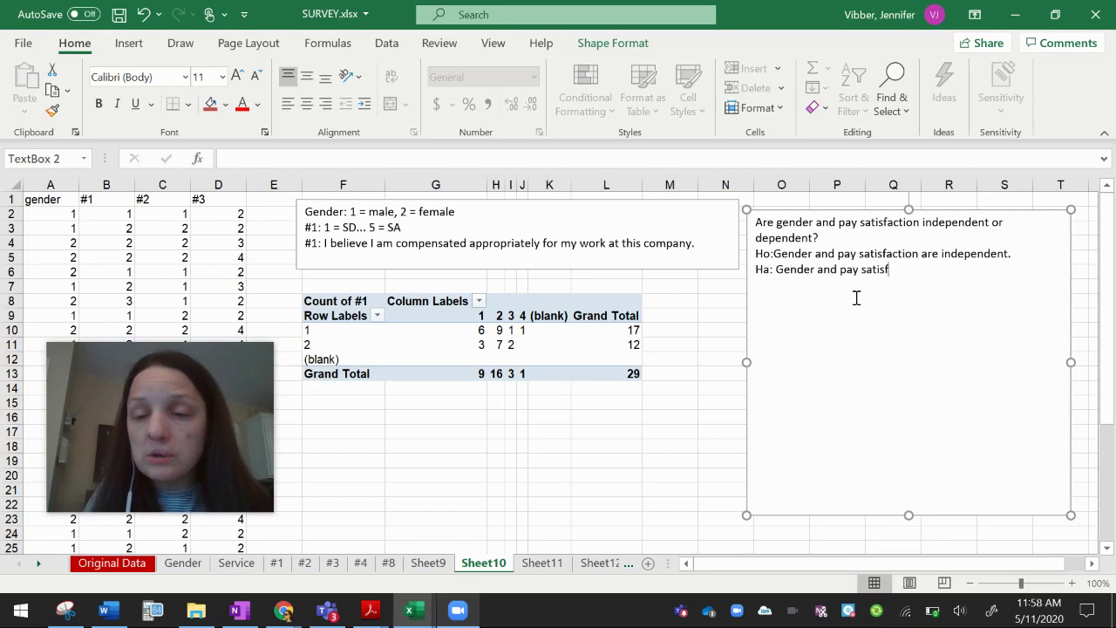
pyautogui.write('action are dependent. alpha: 0')
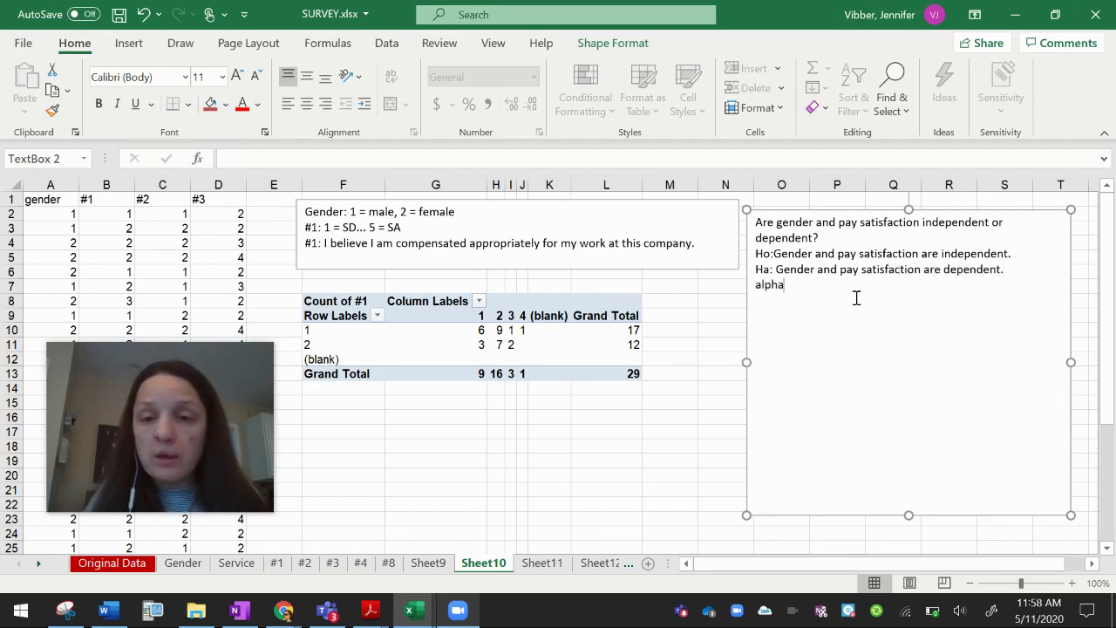
pyautogui.write('.05')
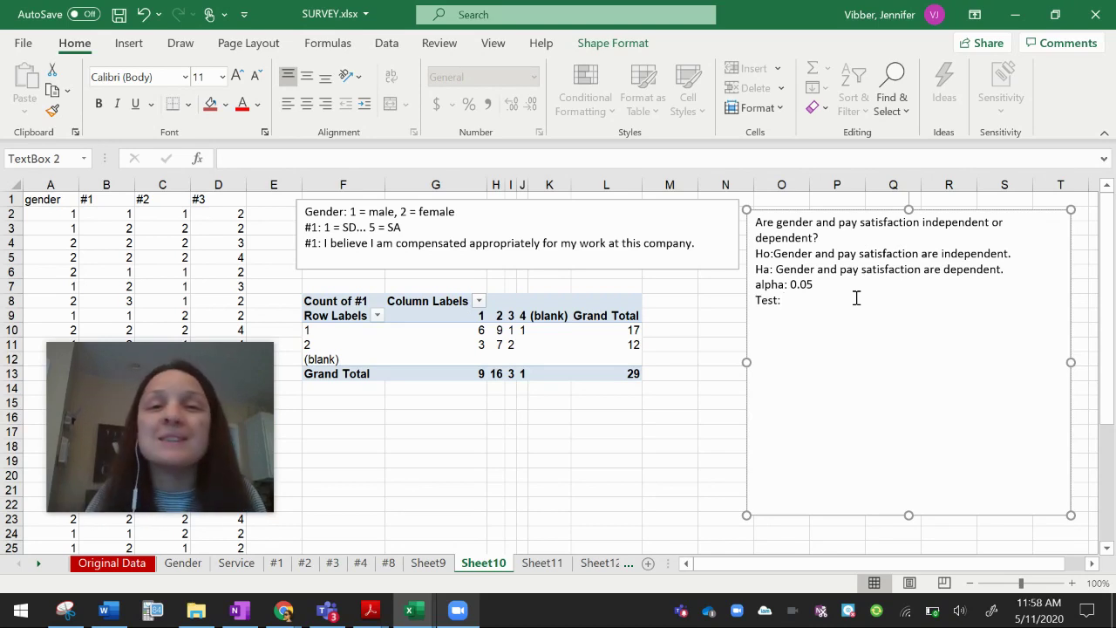
# - Enter "Chi Square Test of Independence" as the test and add an empty "PValue:" line in the text box
pyautogui.write('quare Test of In')
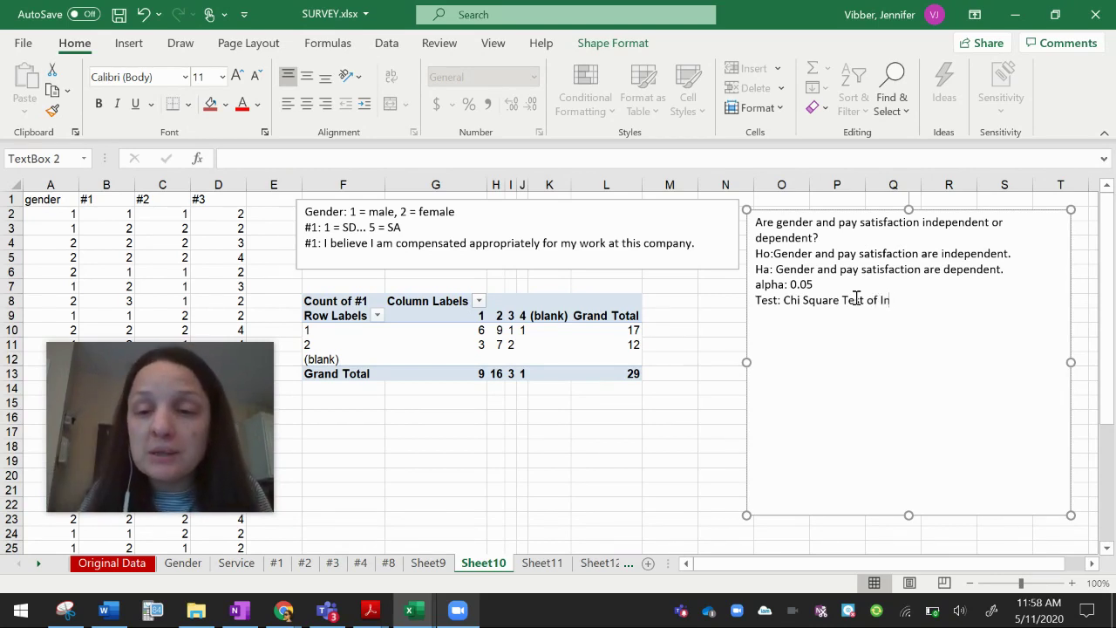
pyautogui.write('dent')
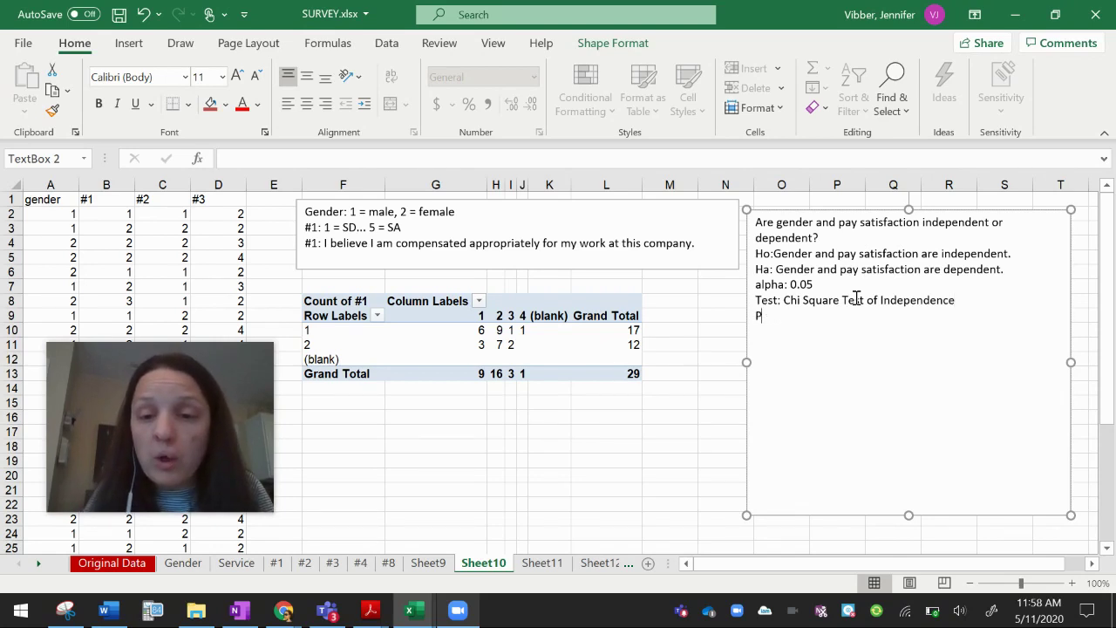
pyautogui.write('Value:')
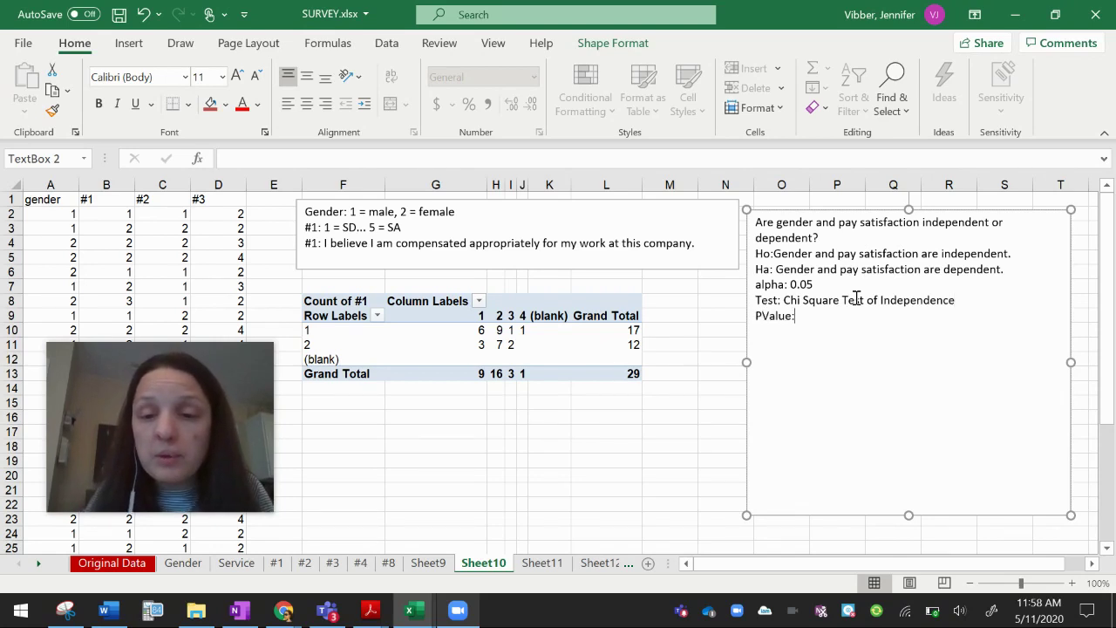
# - Enter the row labels gender, male and female in cells F15 to F17 for the expected counts table
pyautogui.click(355, 403)
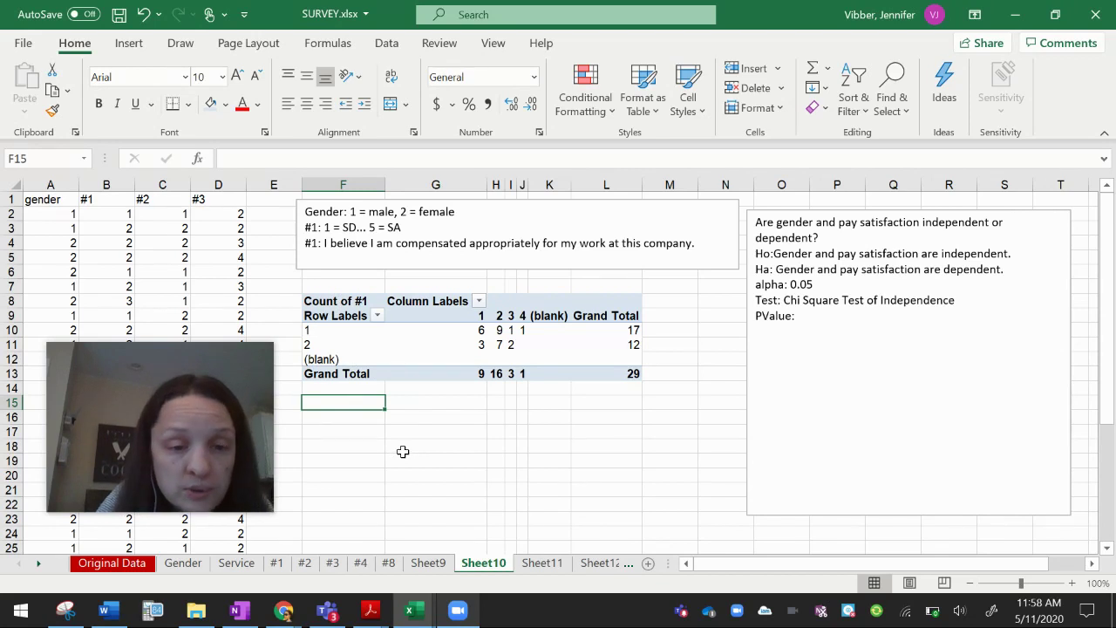
pyautogui.write('gender')
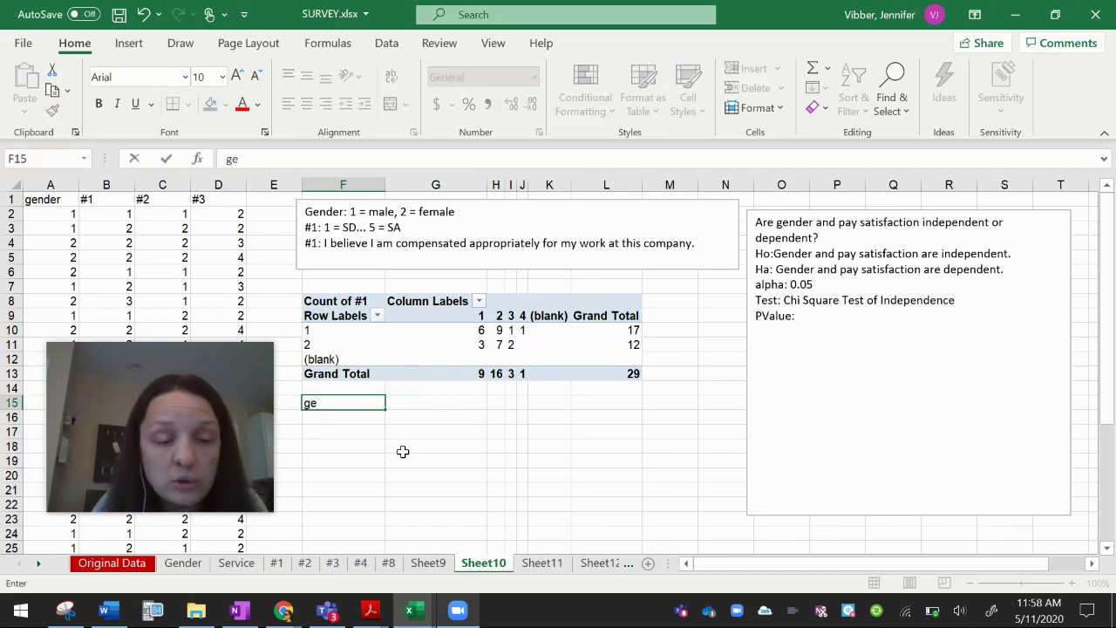
pyautogui.press('Return')
pyautogui.write('male')
pyautogui.press('Return')
pyautogui.write('female')
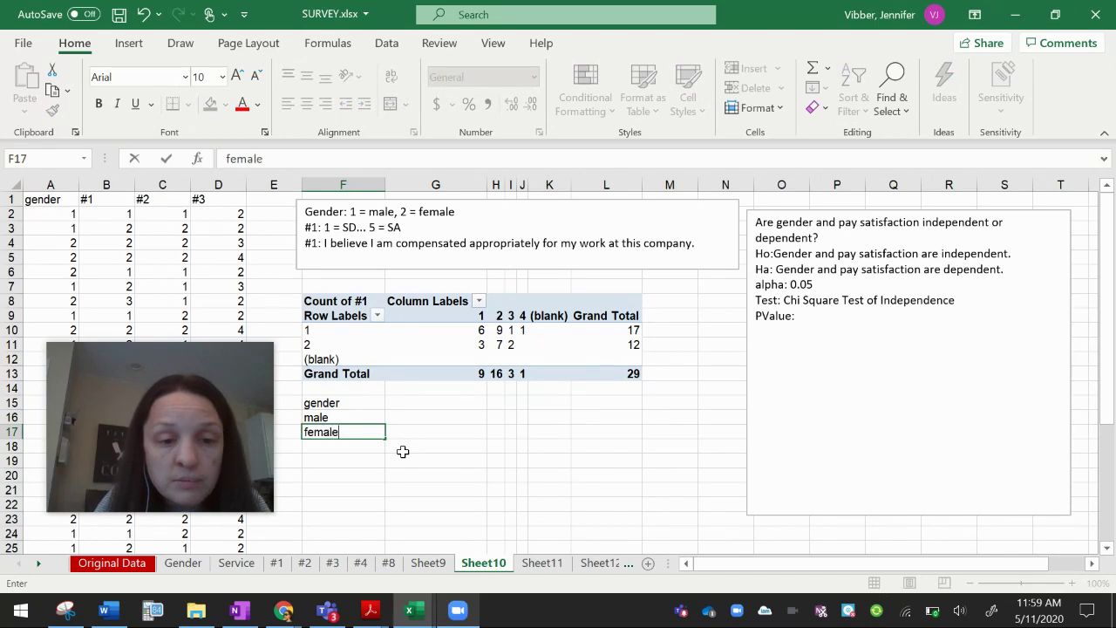
pyautogui.press('Return')
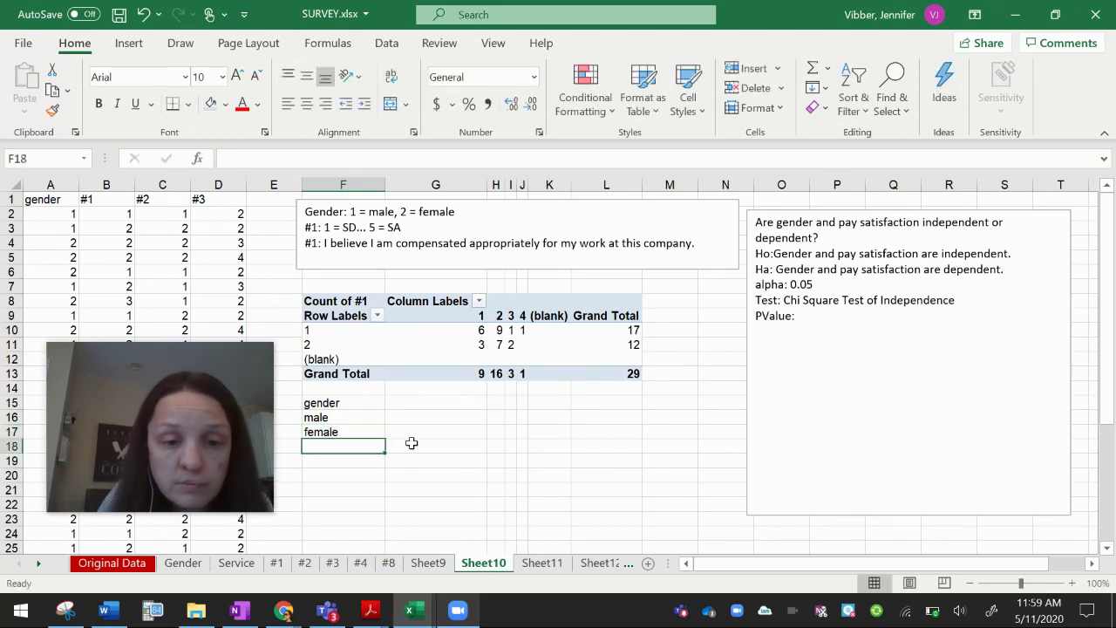
# - Enter the heading Response in G14 and the response values 1, 2, 3 and 4 across G15 to J15
pyautogui.click(409, 386)
pyautogui.write('Response')
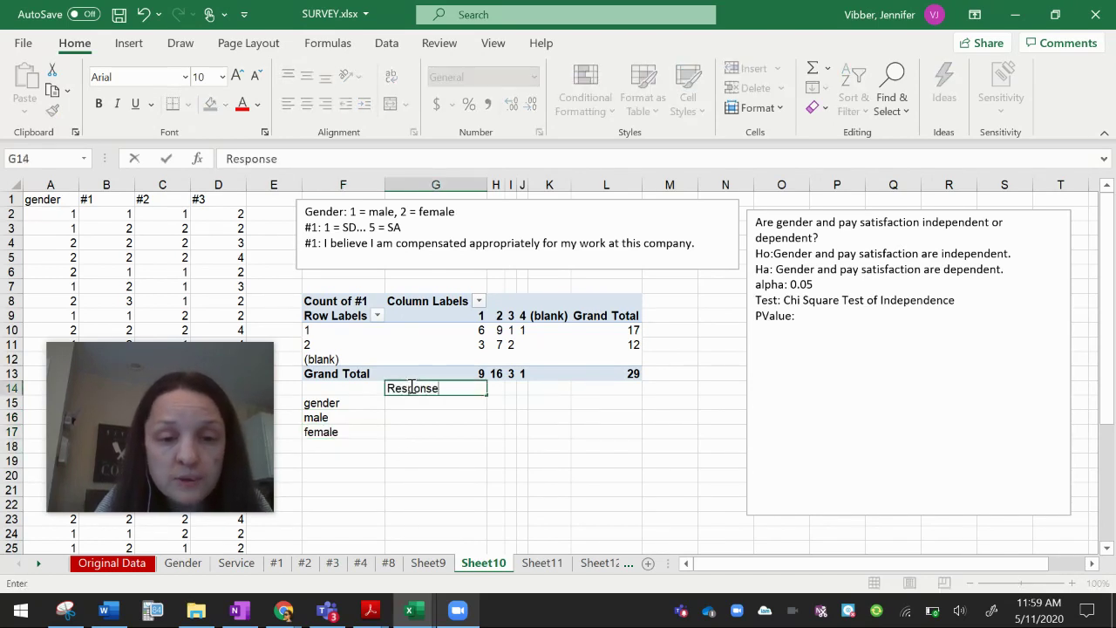
pyautogui.press('Return')
pyautogui.write('1')
pyautogui.press('Tab')
pyautogui.write('2')
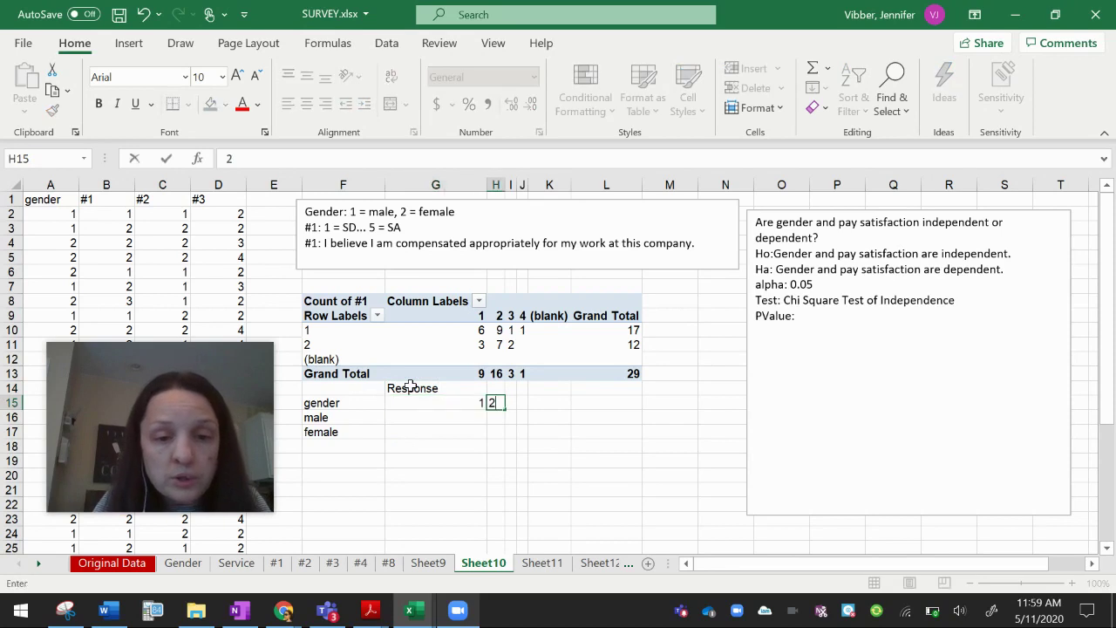
pyautogui.press('Tab')
pyautogui.write('3')
pyautogui.press('Tab')
pyautogui.write('4')
pyautogui.press('Return')
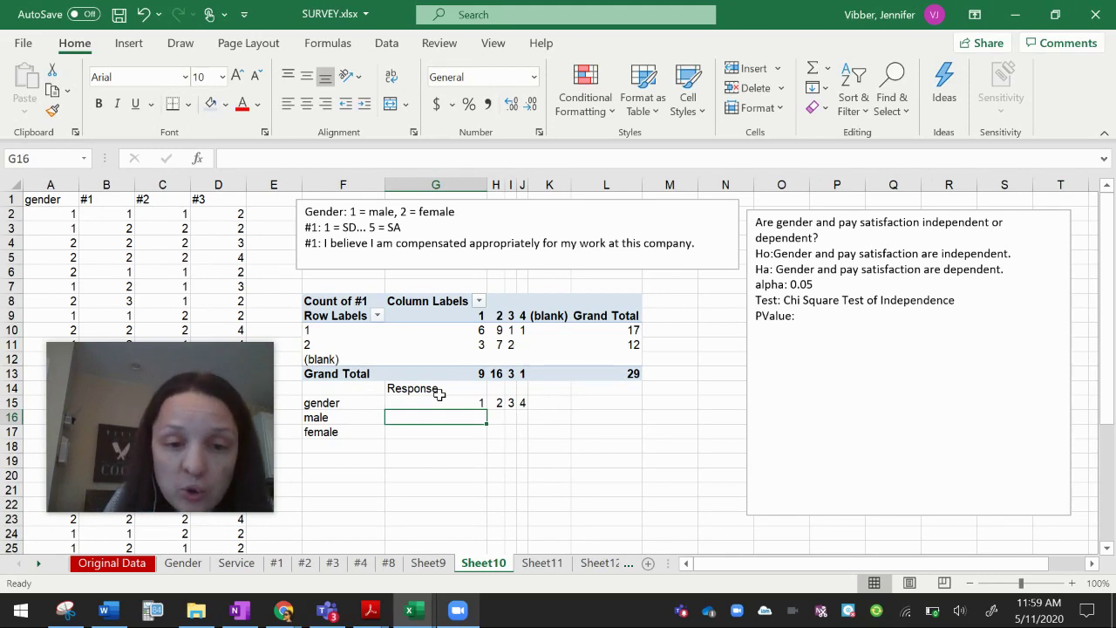
# - Fill G16:J17 with an array formula multiplying column totals G13:J13 by row totals L10:L11 and dividing by the PivotTable's overall grand total
pyautogui.moveTo(415, 416); pyautogui.dragTo(523, 427)
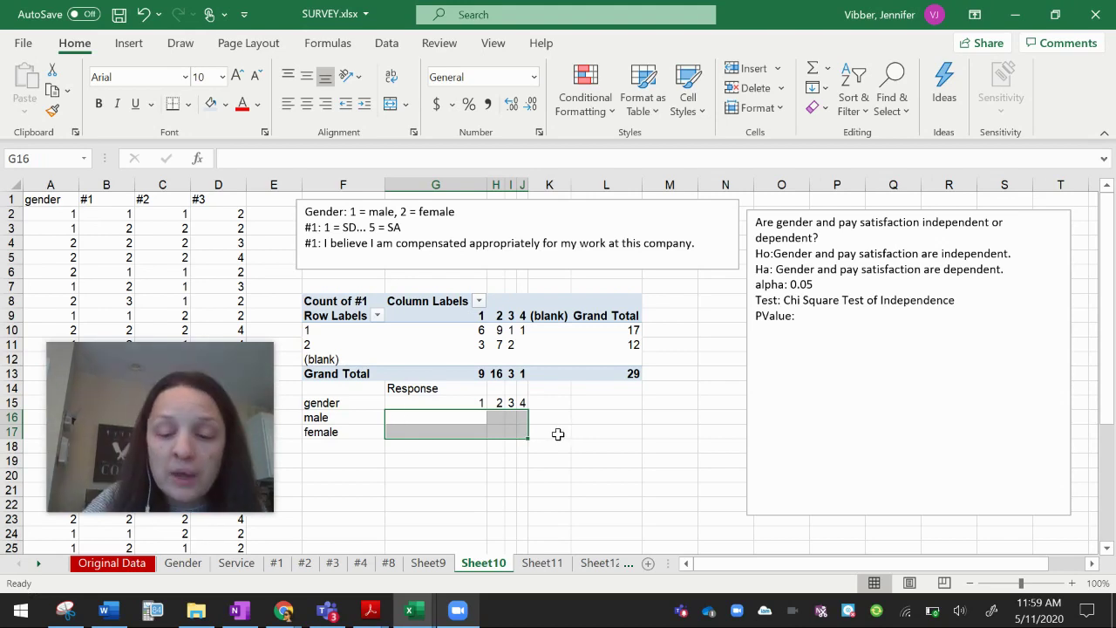
pyautogui.write('=')
pyautogui.moveTo(443, 373); pyautogui.dragTo(526, 375)
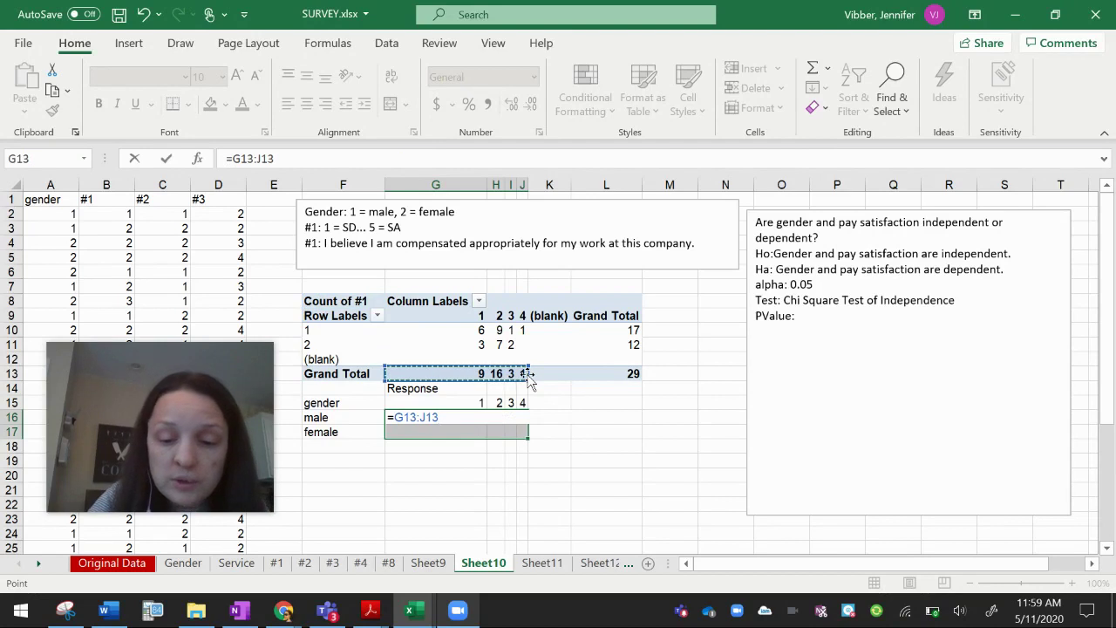
pyautogui.write('*')
pyautogui.moveTo(631, 329); pyautogui.dragTo(633, 351)
pyautogui.write('/')
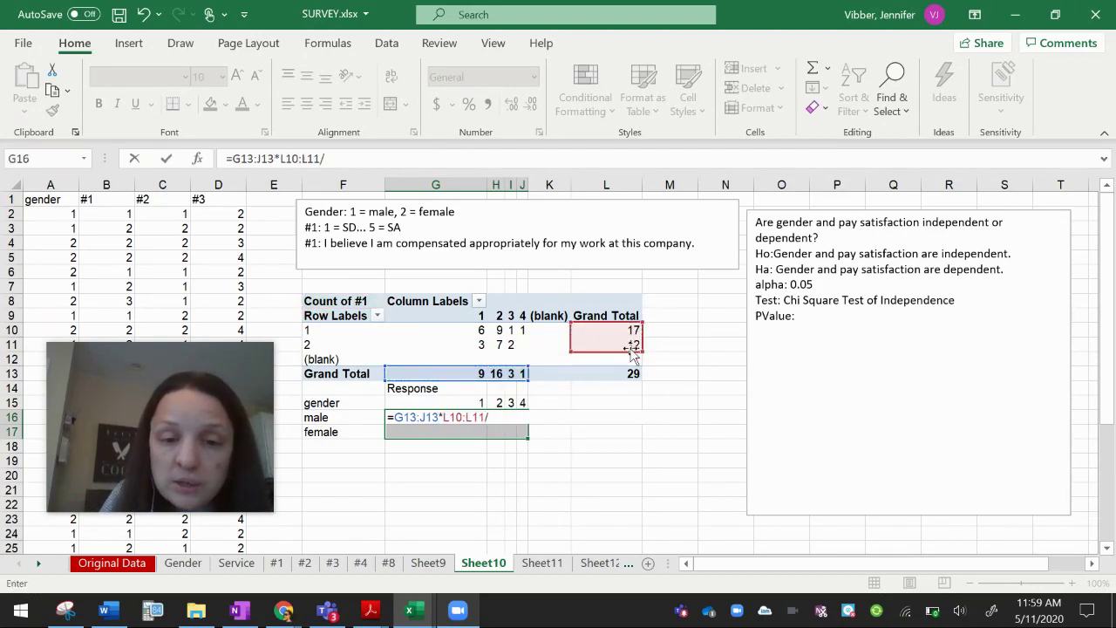
pyautogui.click(632, 374)
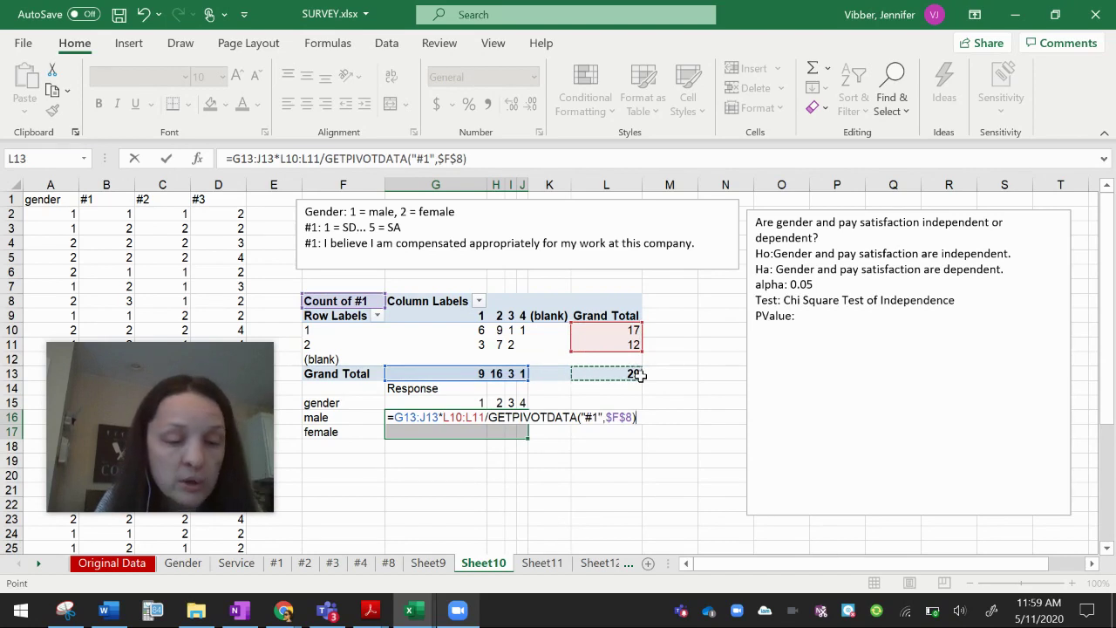
pyautogui.hotkey('ctrl', 'shift', 'Return')
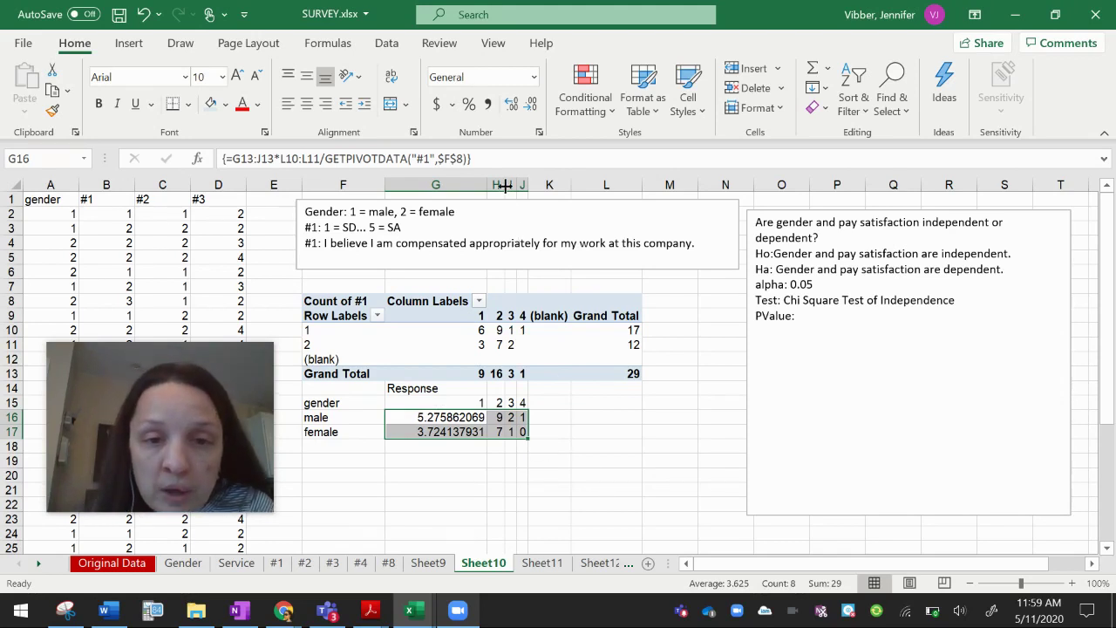
# - Widen columns H through J so the expected counts show their decimals
pyautogui.moveTo(504, 184); pyautogui.dragTo(614, 184)
pyautogui.moveTo(541, 184); pyautogui.dragTo(580, 184)
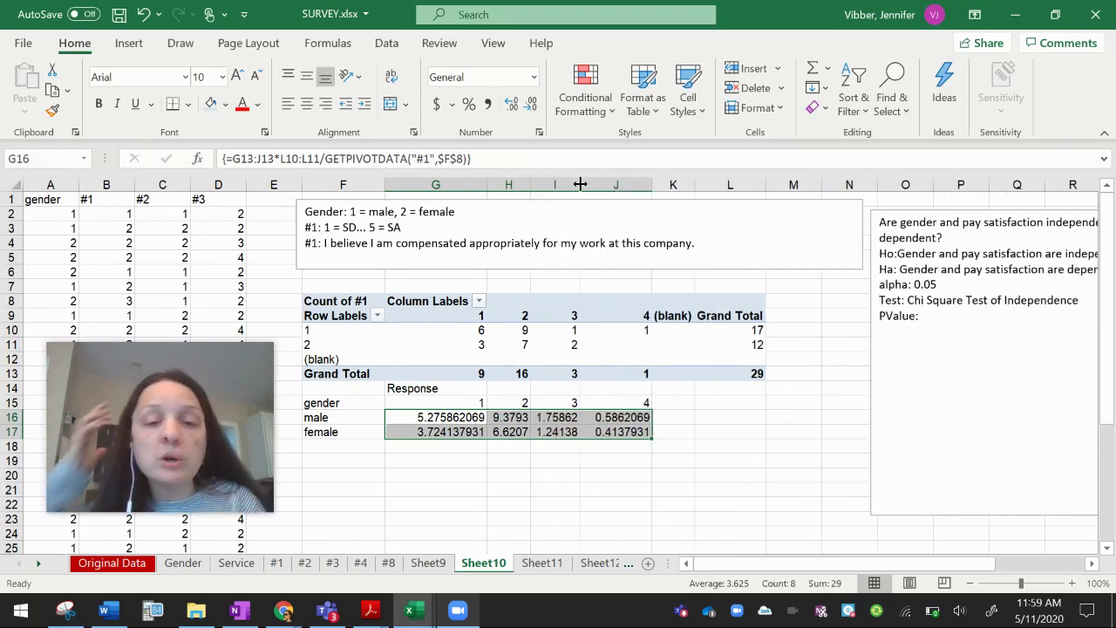
pyautogui.click(677, 451)
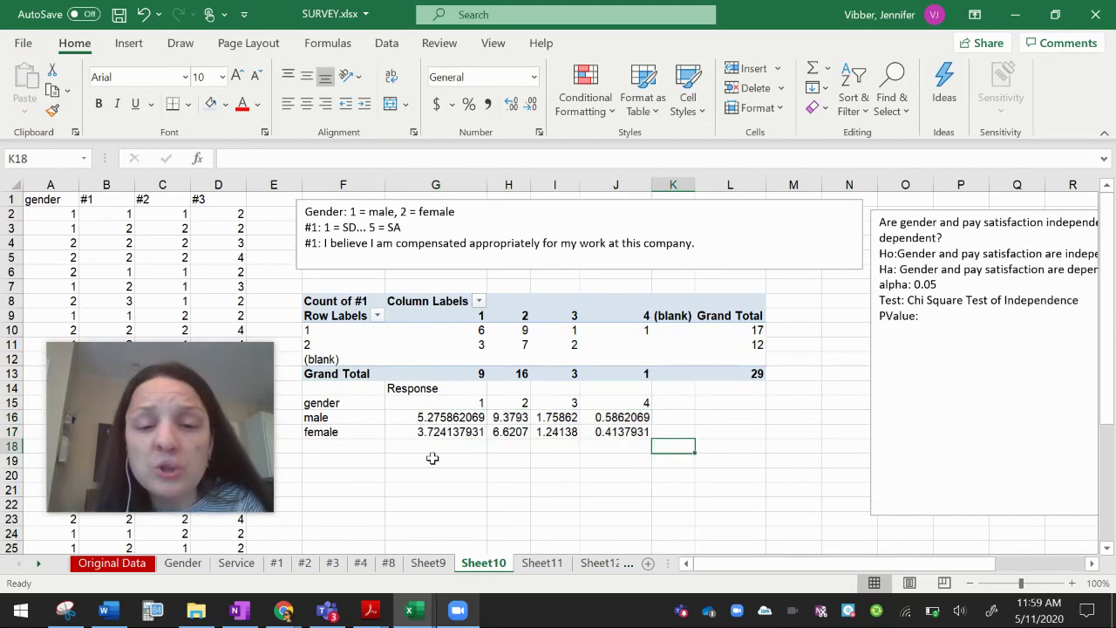
# - Label F18 totals and sum G16:G17 in G18, filling the formula across to J18
pyautogui.click(354, 449)
pyautogui.write('totals')
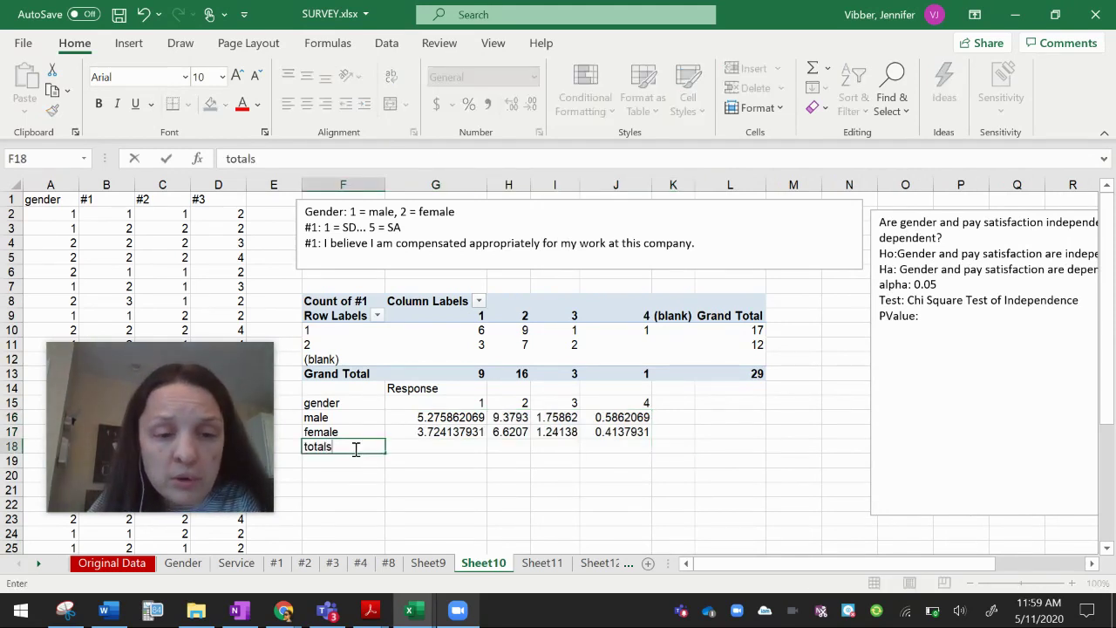
pyautogui.press('Return')
pyautogui.click(438, 447)
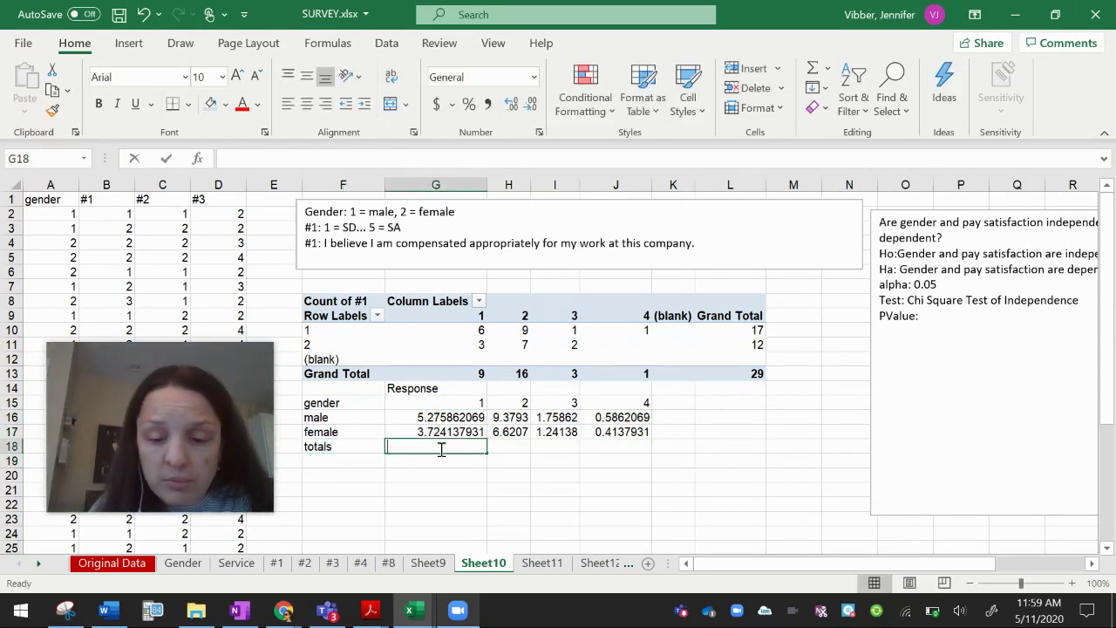
pyautogui.write('=sum(')
pyautogui.moveTo(477, 417); pyautogui.dragTo(476, 440)
pyautogui.write(')')
pyautogui.press('Return')
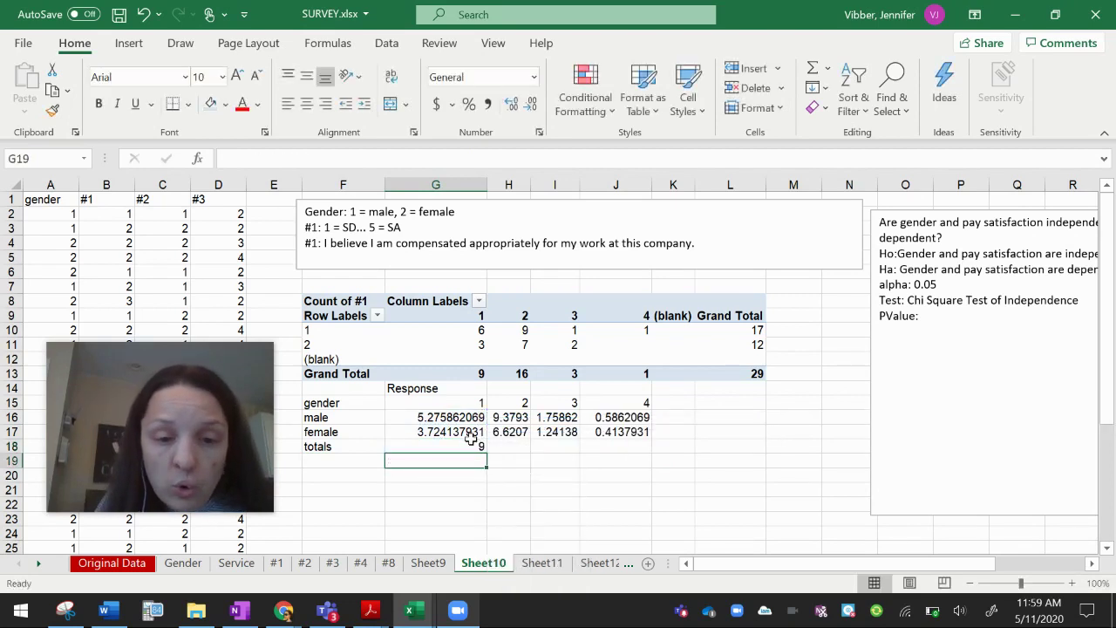
pyautogui.click(479, 447)
pyautogui.moveTo(480, 449); pyautogui.dragTo(630, 456)
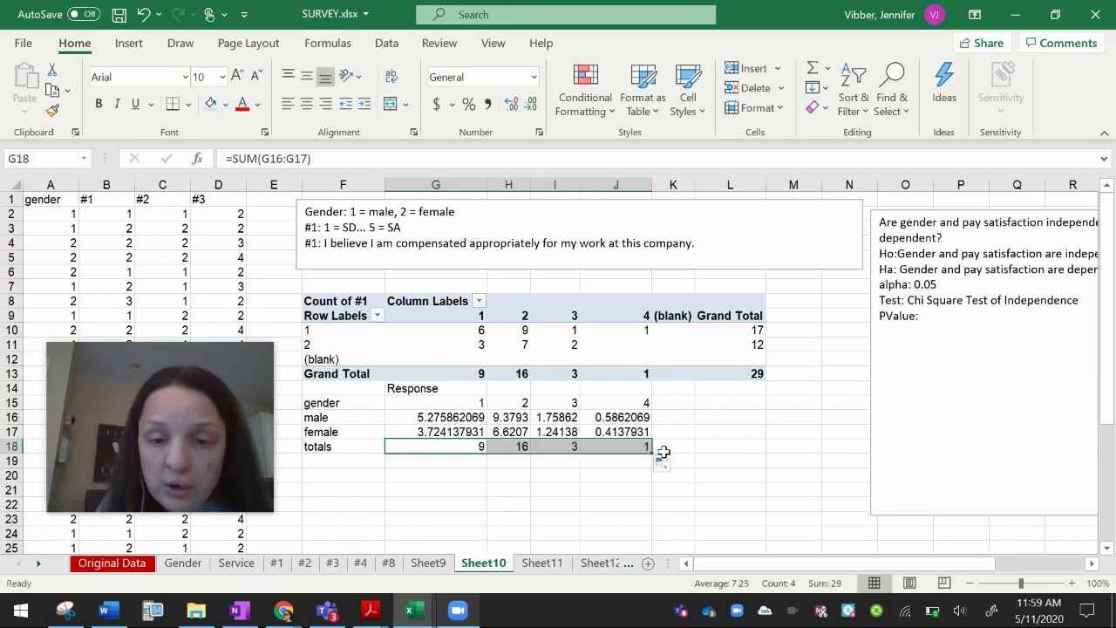
# - Sum the male expected counts G16:J16 in K16 and fill the formula down to K18
pyautogui.click(677, 405)
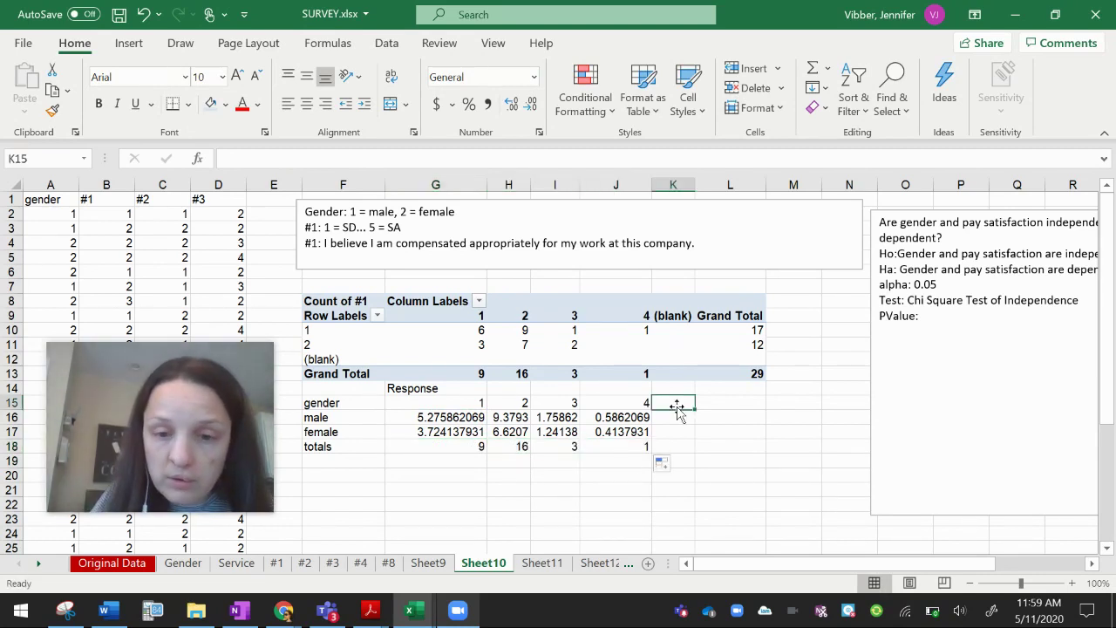
pyautogui.click(677, 412)
pyautogui.write('=sum(')
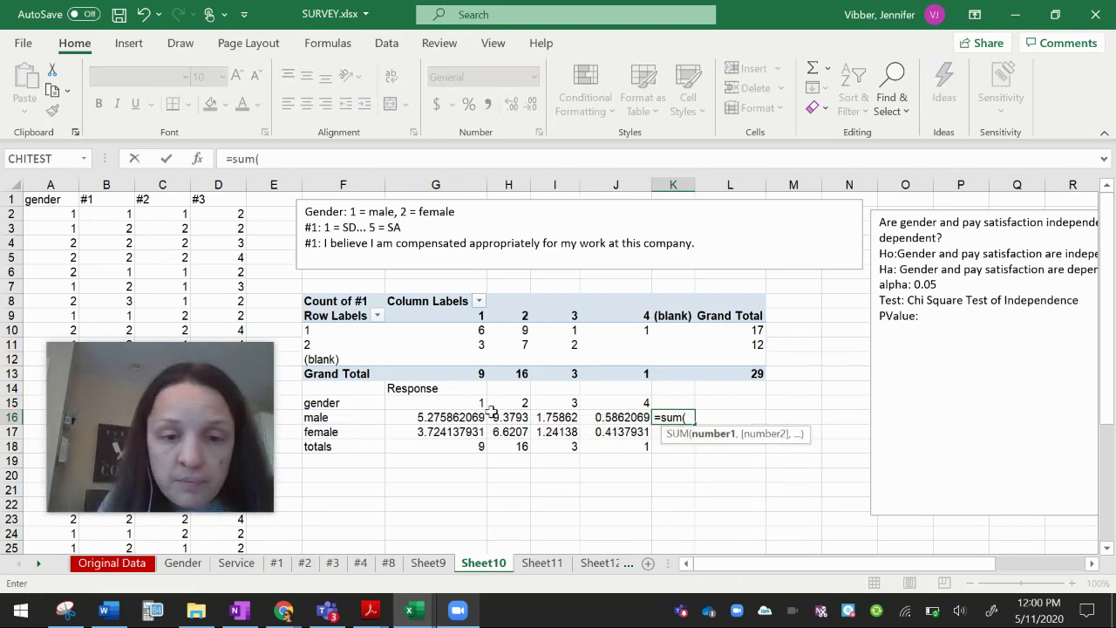
pyautogui.moveTo(462, 417); pyautogui.dragTo(617, 417)
pyautogui.press('Return')
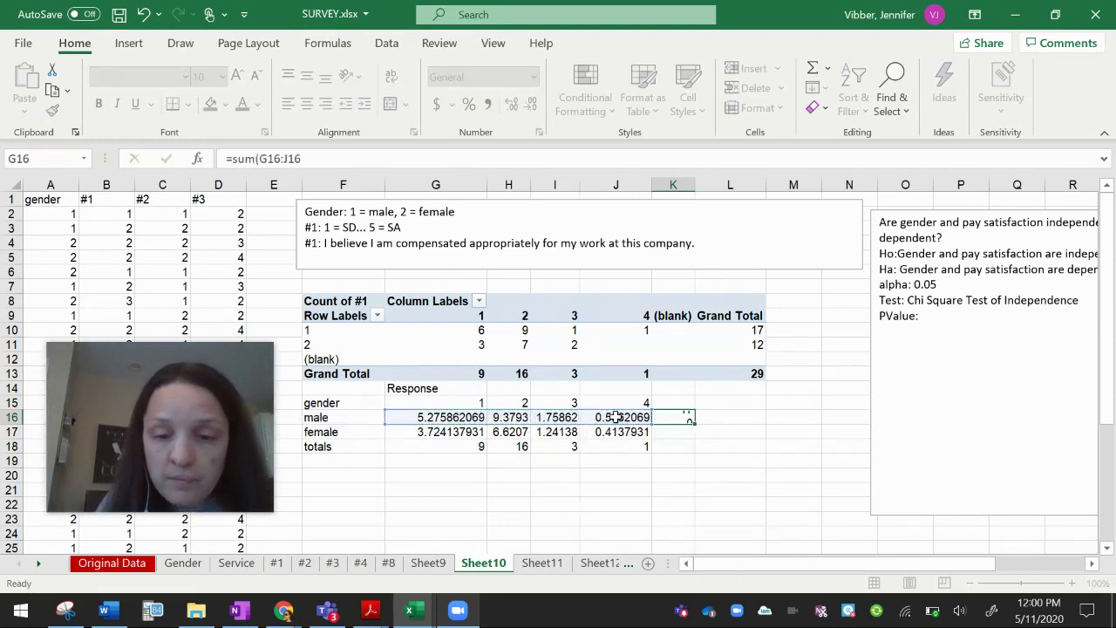
pyautogui.click(678, 417)
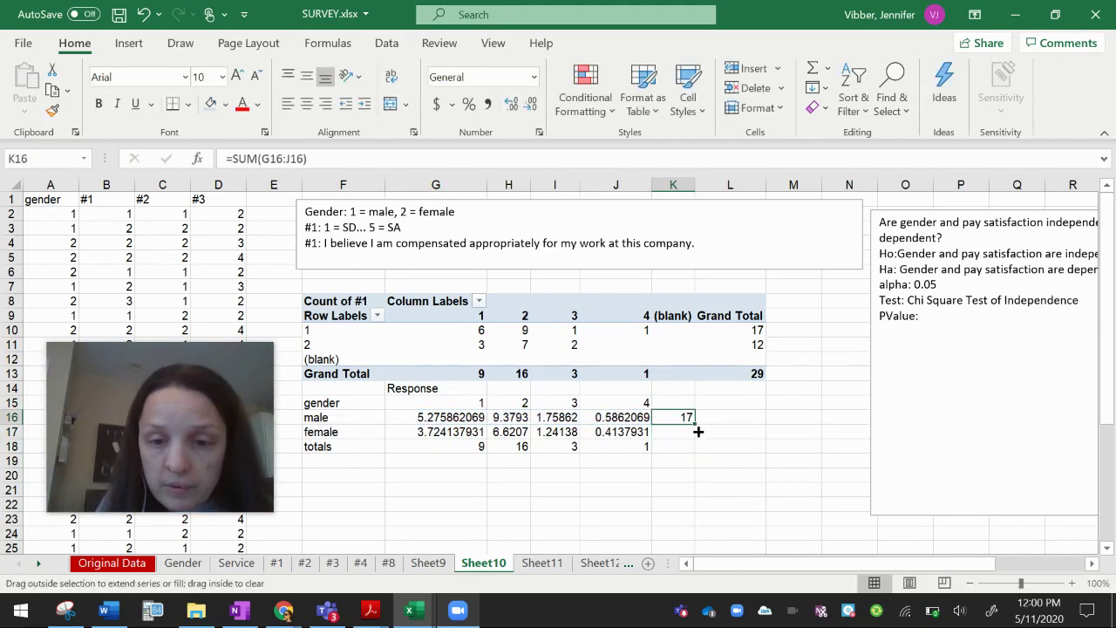
pyautogui.moveTo(698, 431); pyautogui.dragTo(695, 454)
pyautogui.click(772, 474)
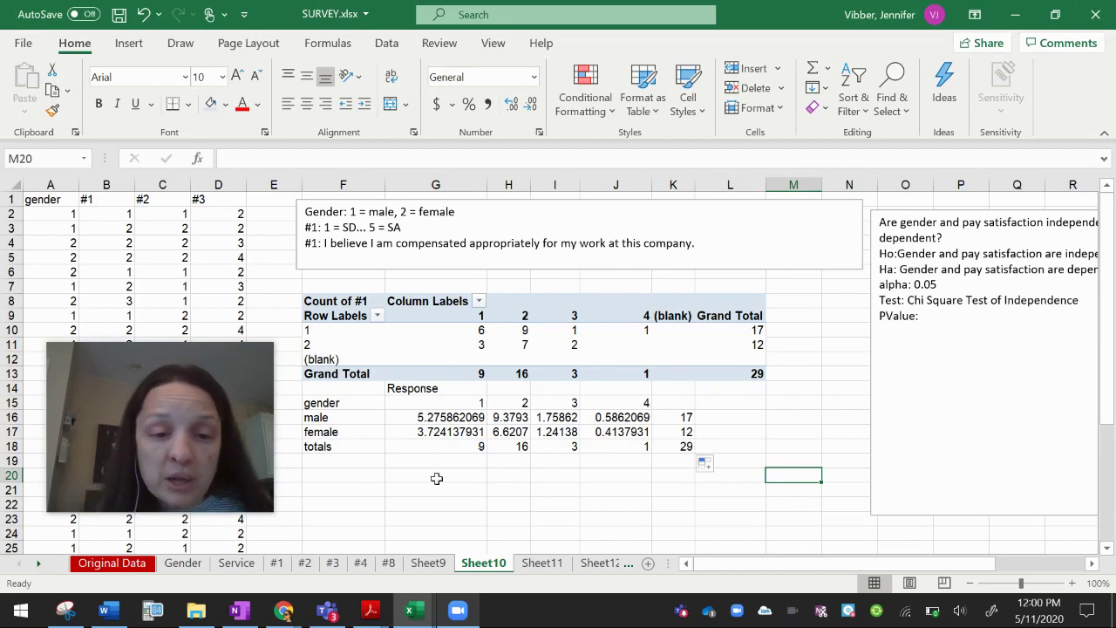
# - Enter the heading Chi P value in G20 below the expected counts table
pyautogui.click(404, 478)
pyautogui.write('Chi')
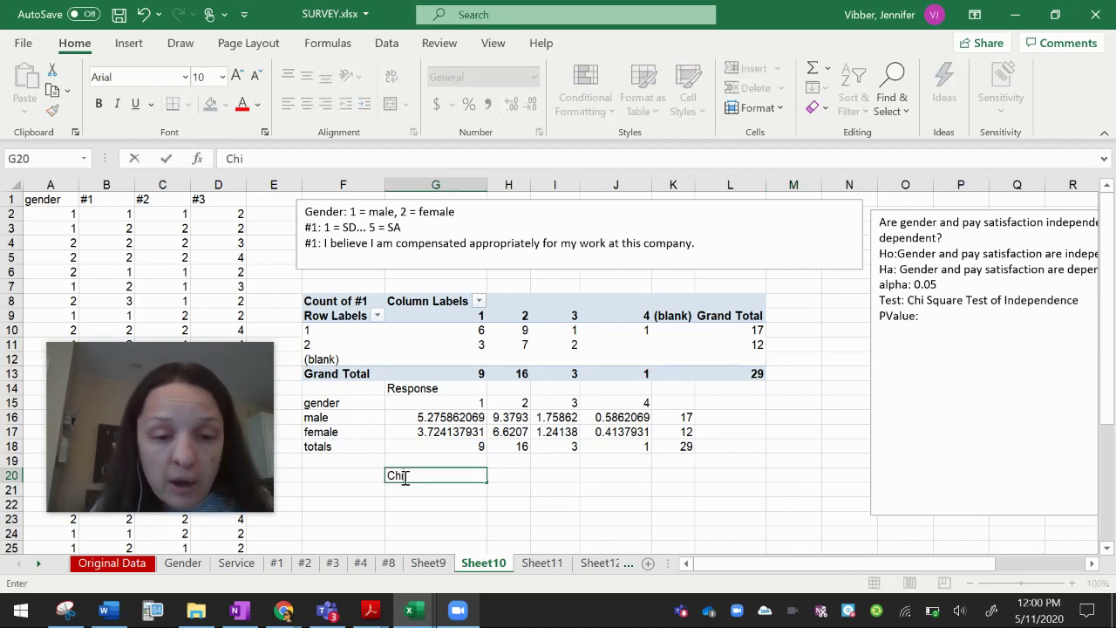
pyautogui.write(' P value')
pyautogui.press('Return')
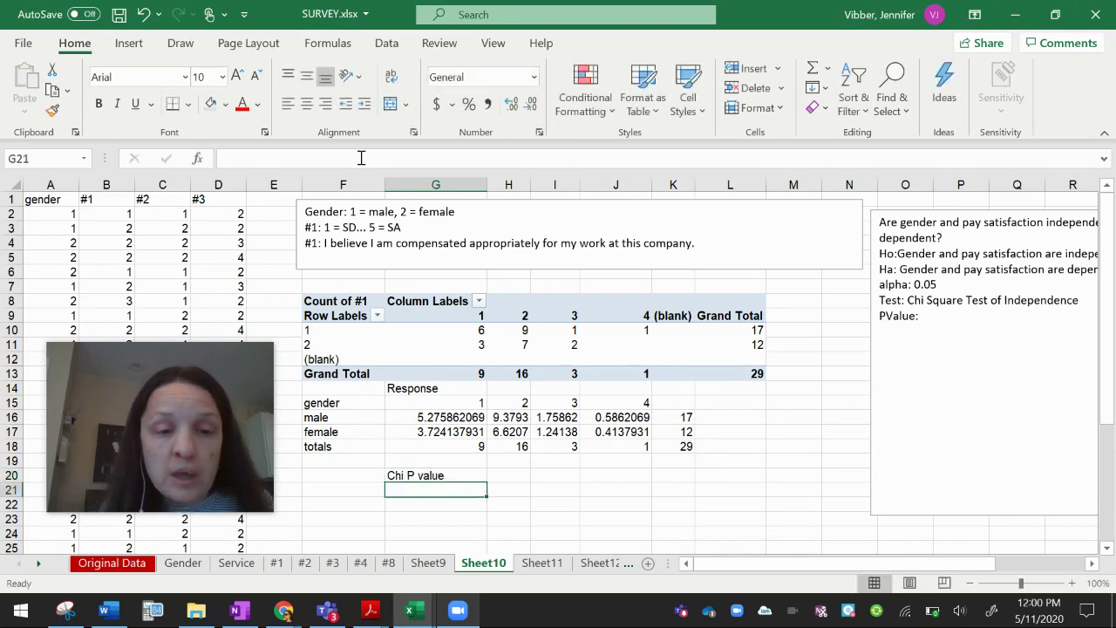
# - Insert a CHITEST function in G21 with actual range G10:J11 and expected range G16:J17
pyautogui.click(200, 162)
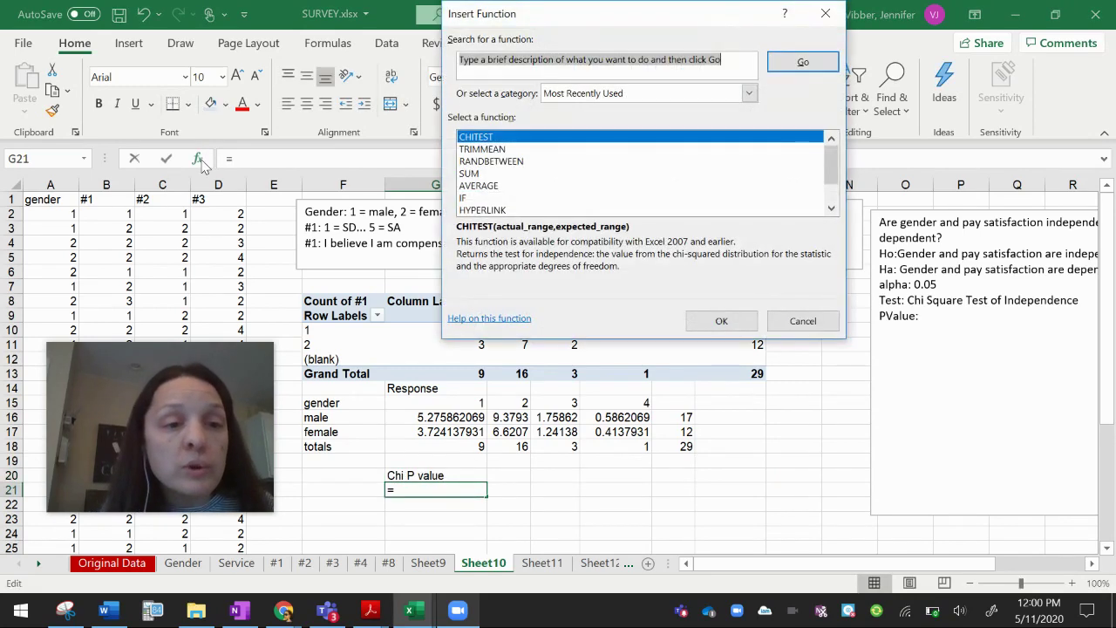
pyautogui.press('Escape')
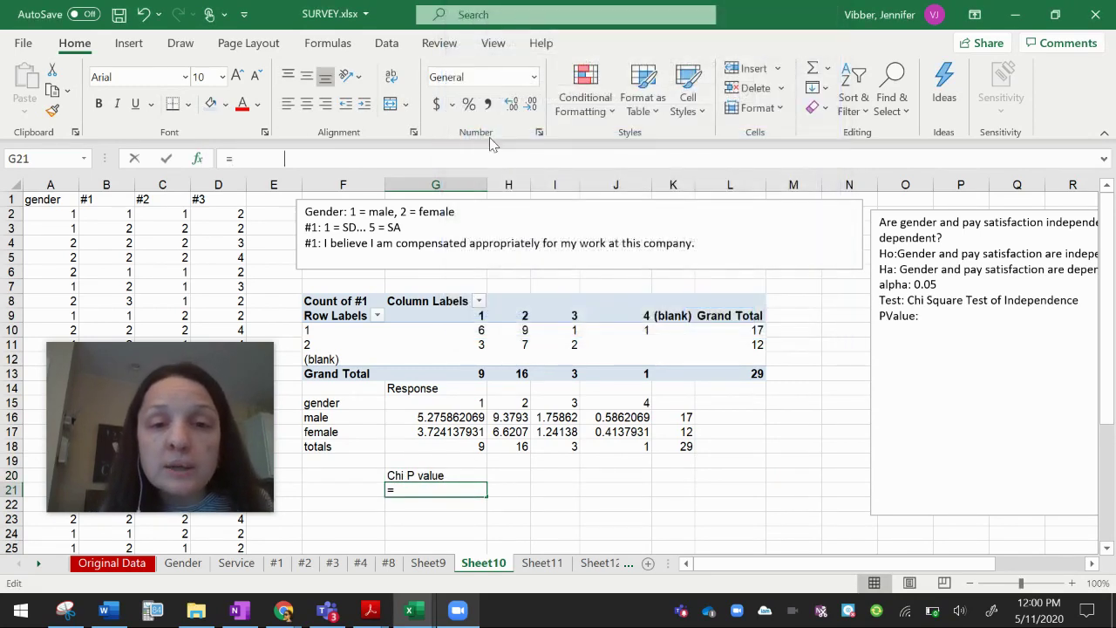
pyautogui.click(695, 117)
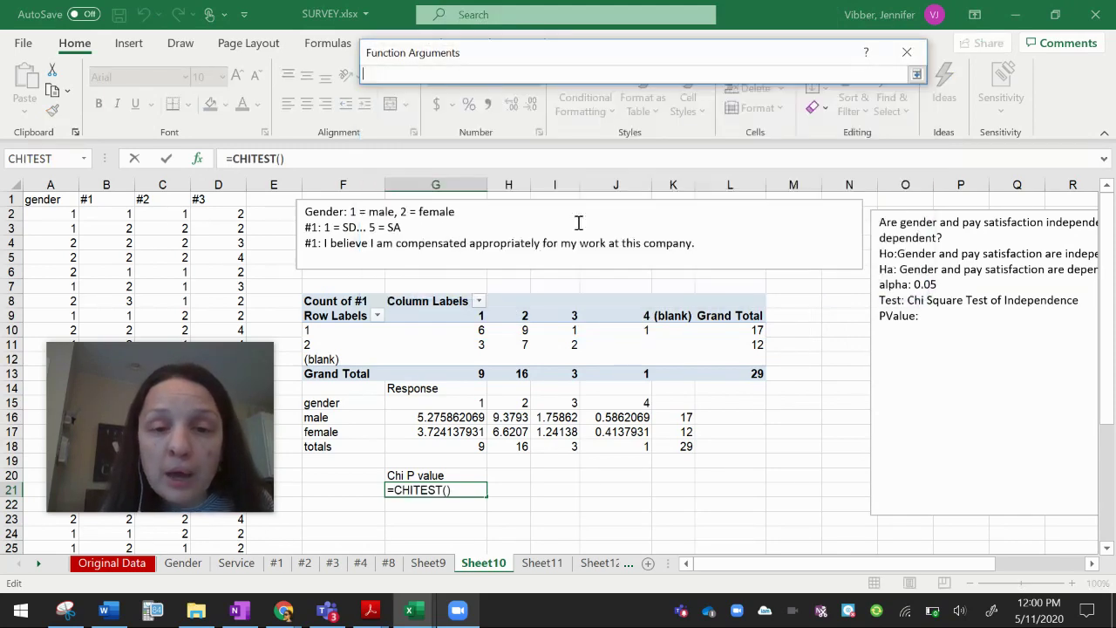
pyautogui.moveTo(481, 330); pyautogui.dragTo(639, 345)
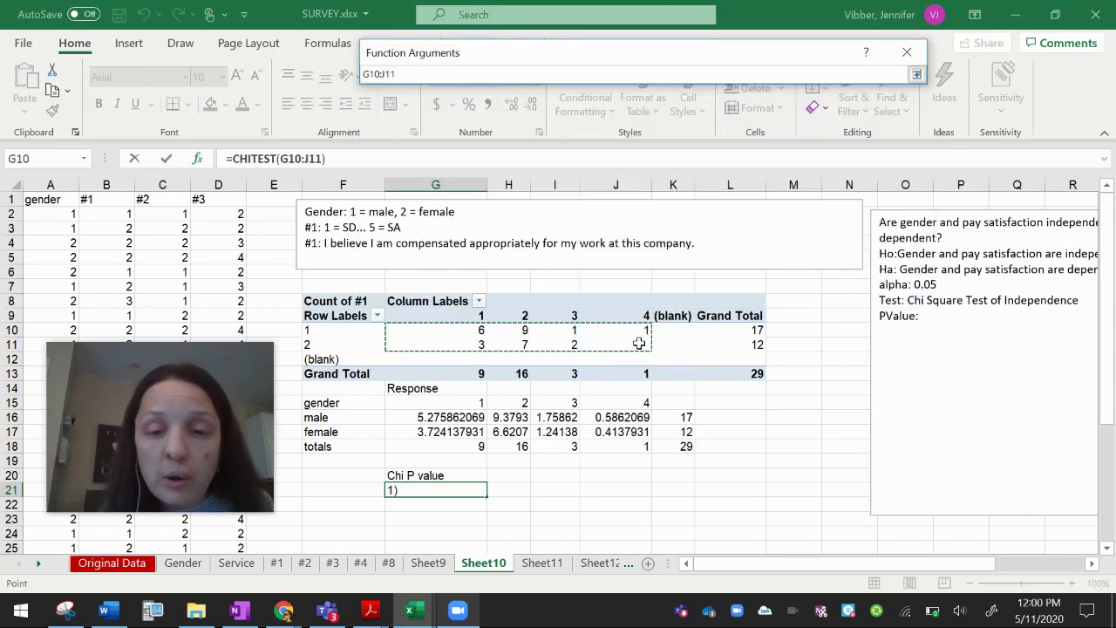
pyautogui.click(917, 76)
pyautogui.click(695, 121)
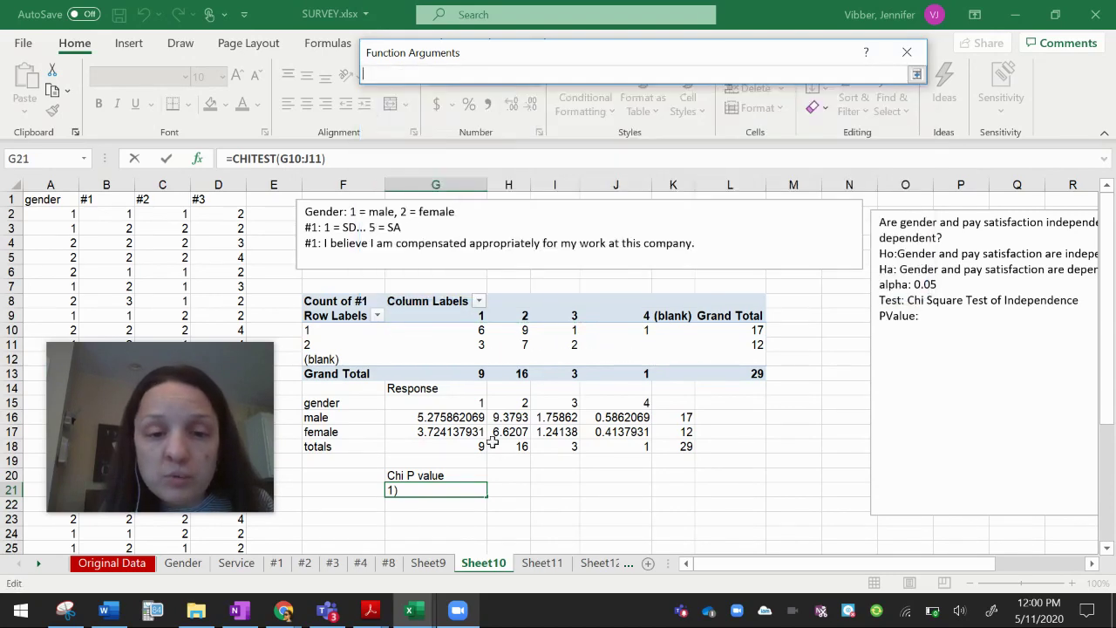
pyautogui.moveTo(458, 421); pyautogui.dragTo(643, 432)
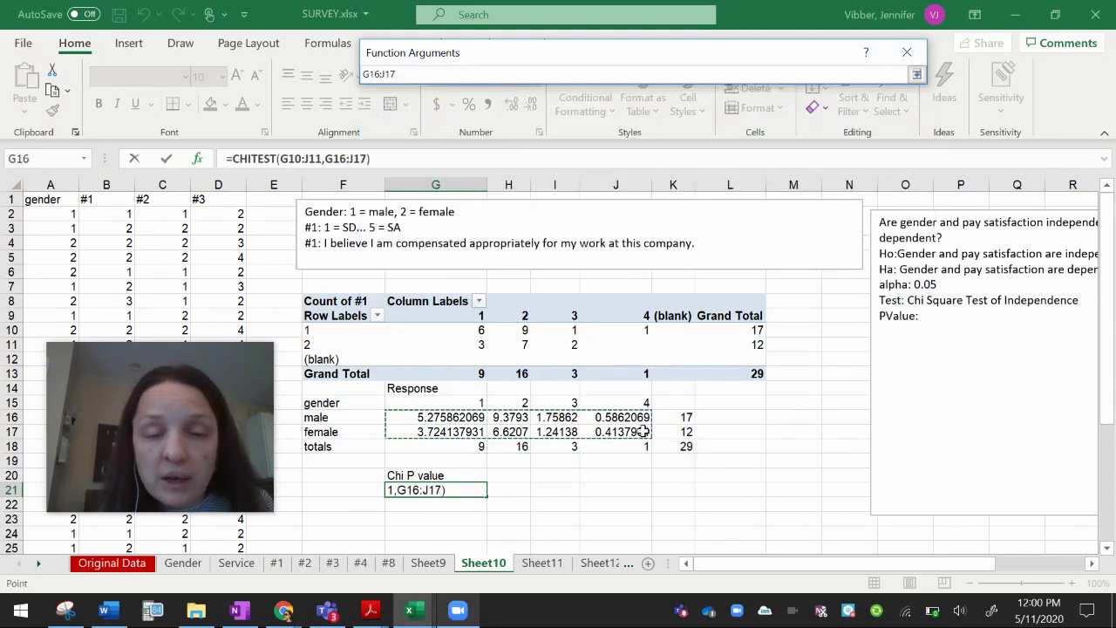
pyautogui.click(917, 75)
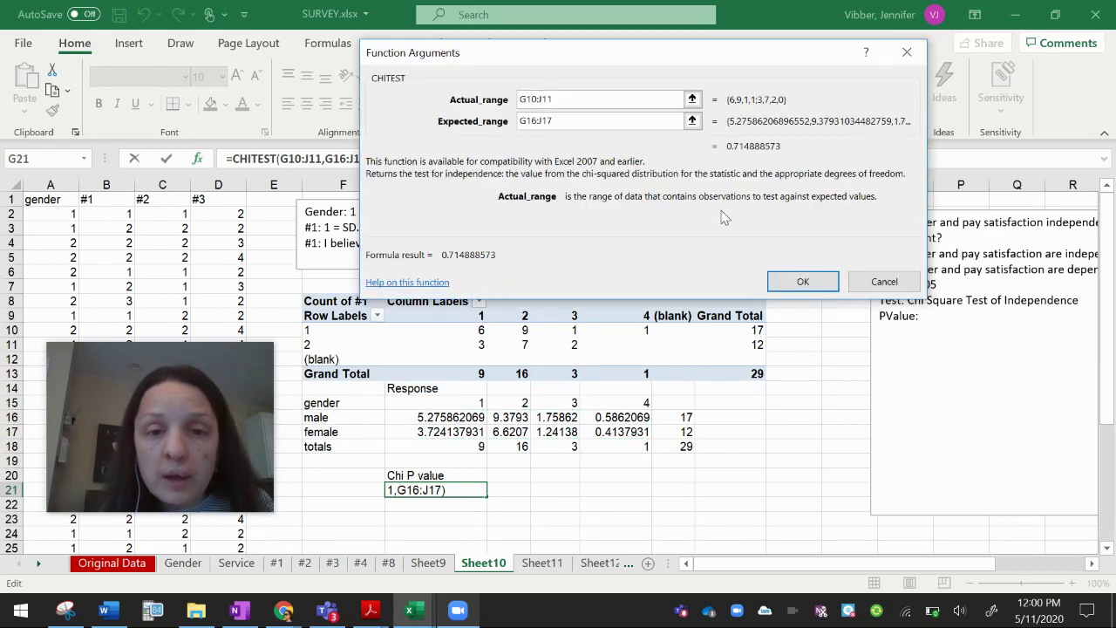
pyautogui.click(795, 281)
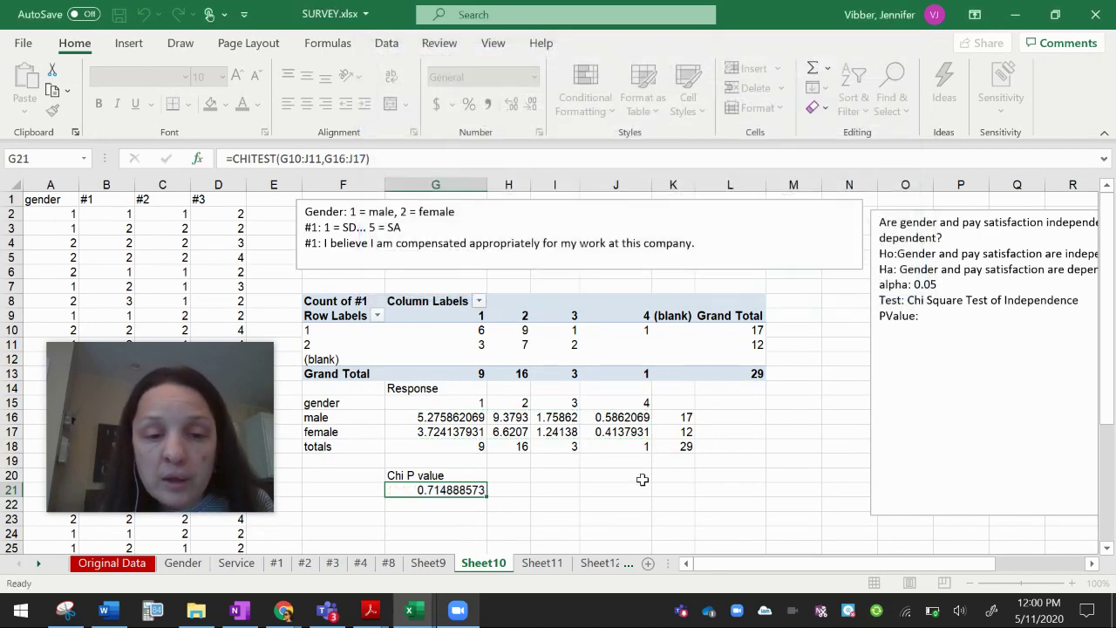
pyautogui.click(648, 502)
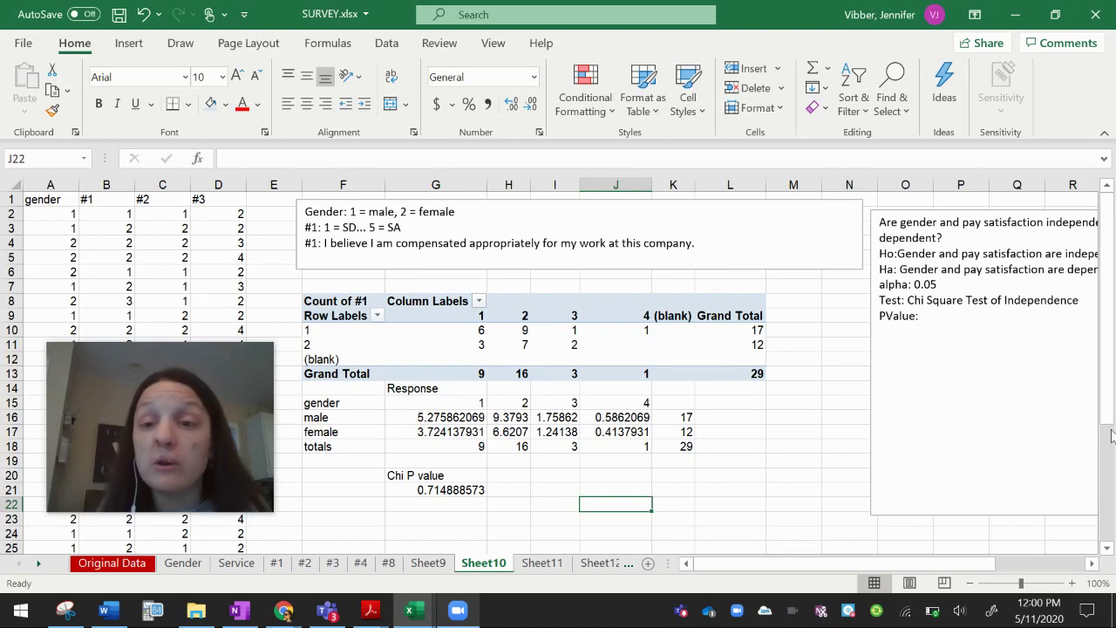
# - Enter 0.714 after PValue in the hypotheses text box and start a new line below it
pyautogui.click(981, 321)
pyautogui.write('0.')
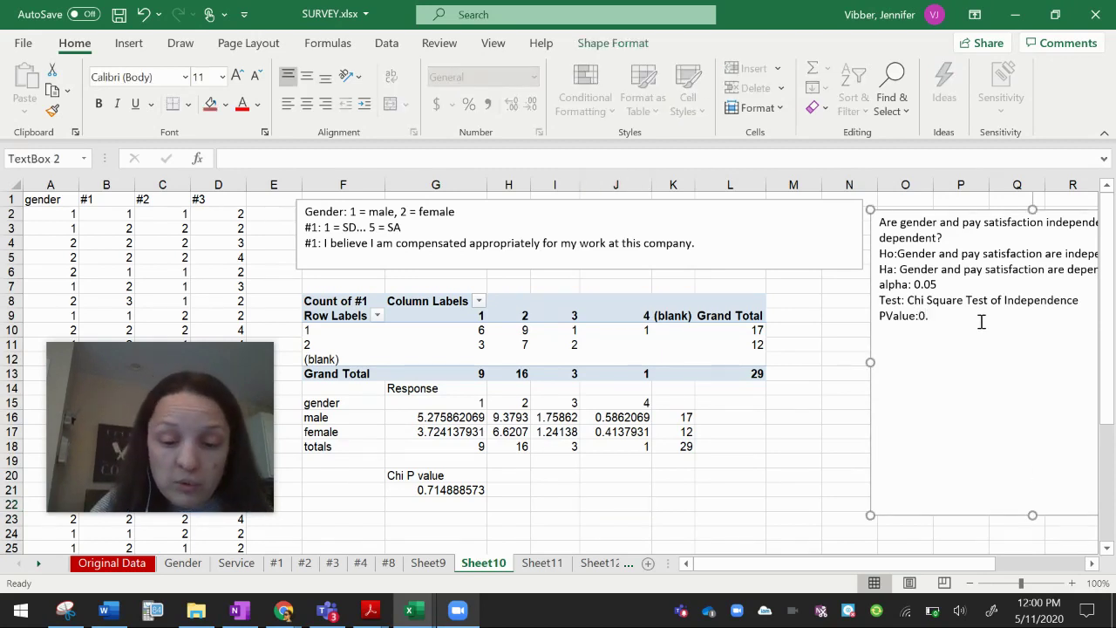
pyautogui.write('714')
pyautogui.press('Return')
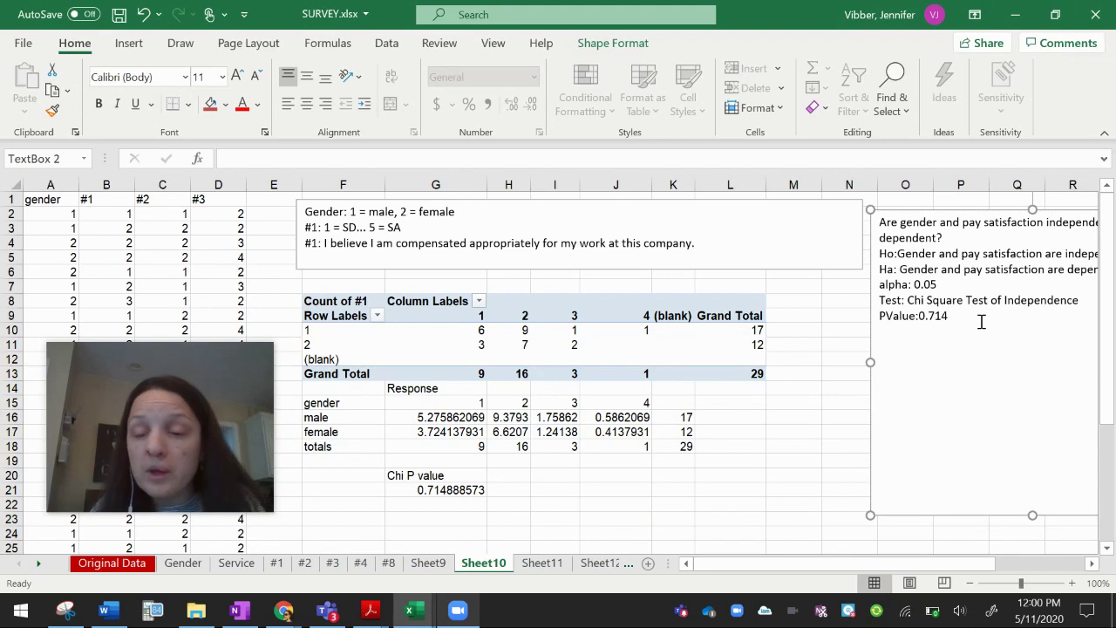
# - Add "Since P is NOT less than alpha, we cannot reject Ho. Therefore we retain the possibility that gender and satisfaction with pay are independent."
pyautogui.write('Since P is NOT less than')
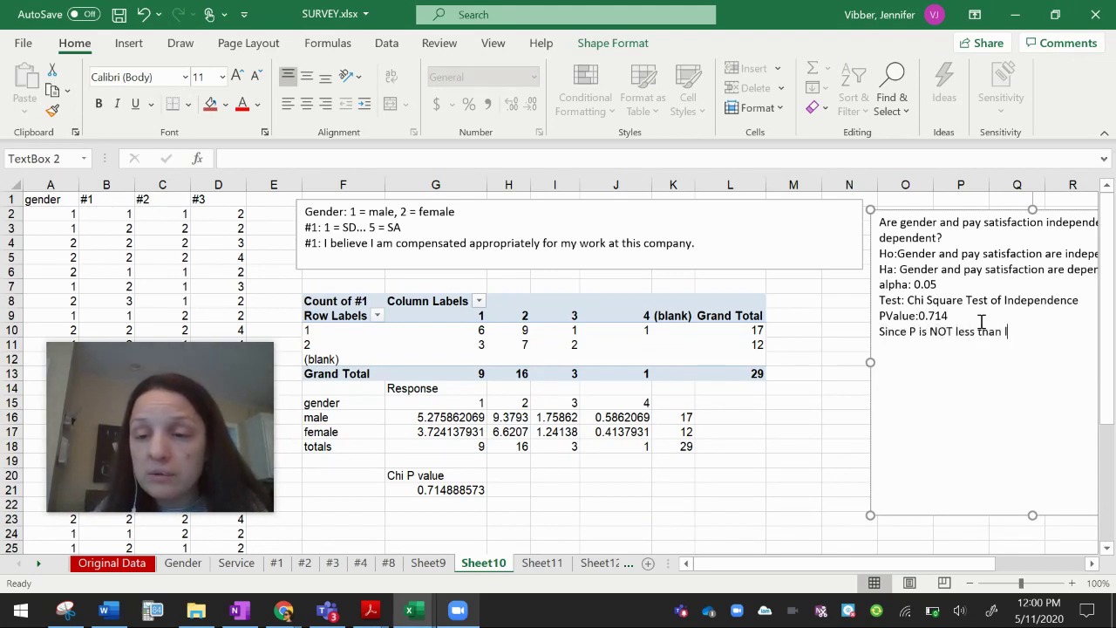
pyautogui.write(' alpha, ')
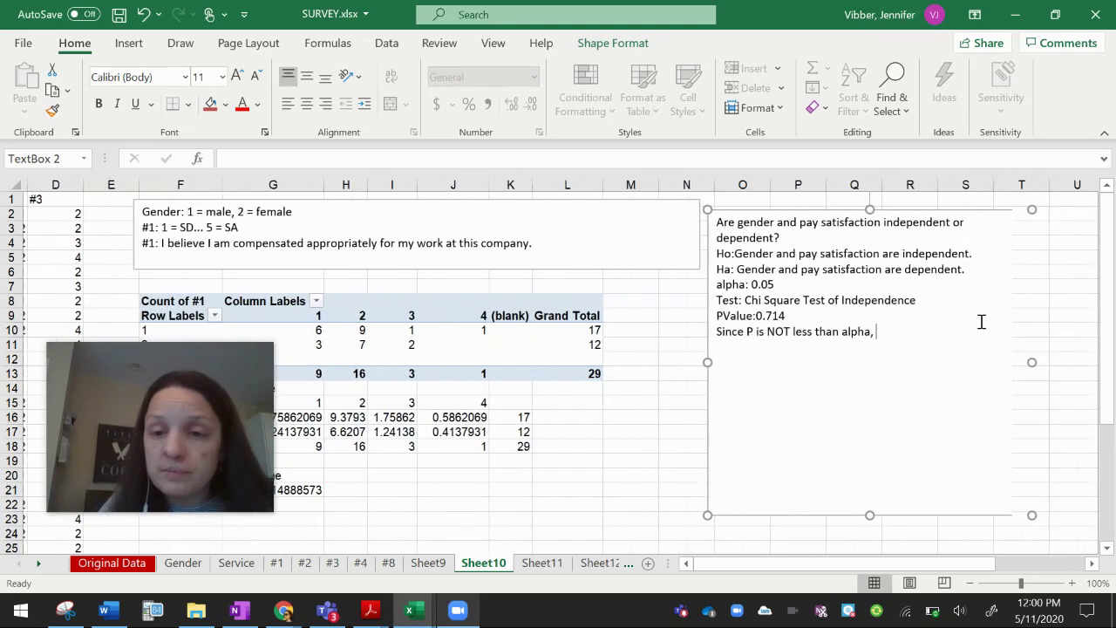
pyautogui.write('we cannot re')
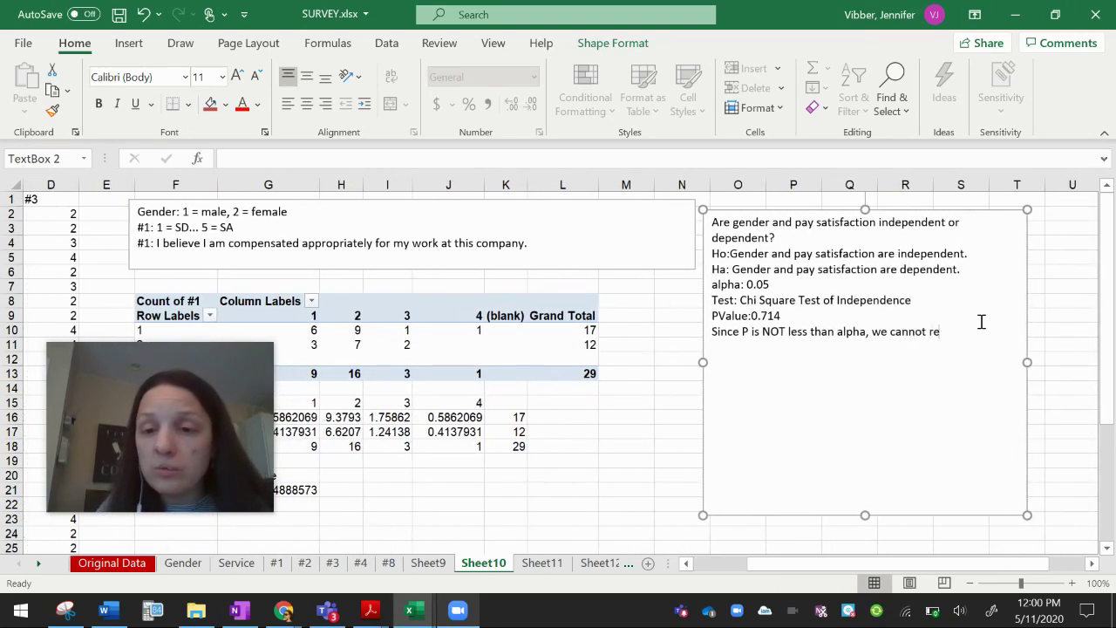
pyautogui.write('ject Ho. Therefore')
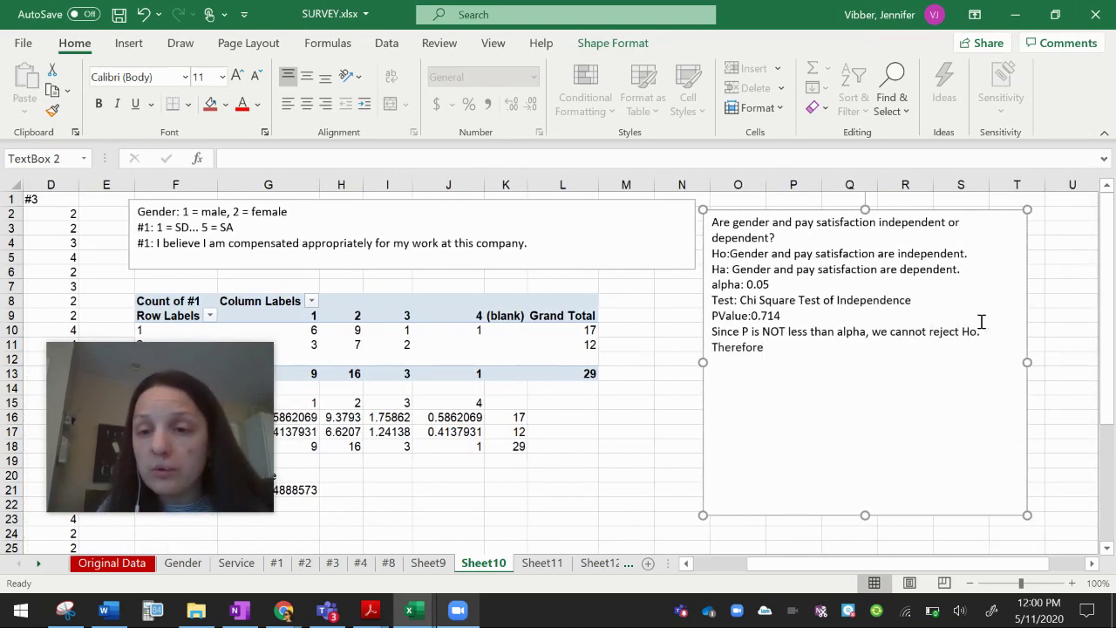
pyautogui.write(' we retain the')
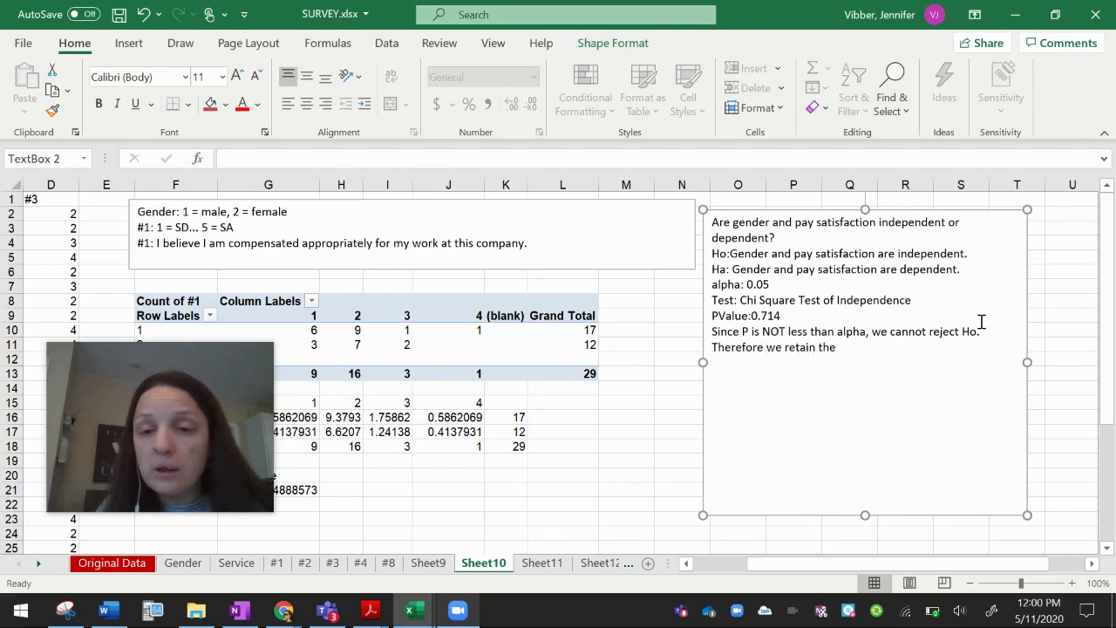
pyautogui.write(' possibility that gen')
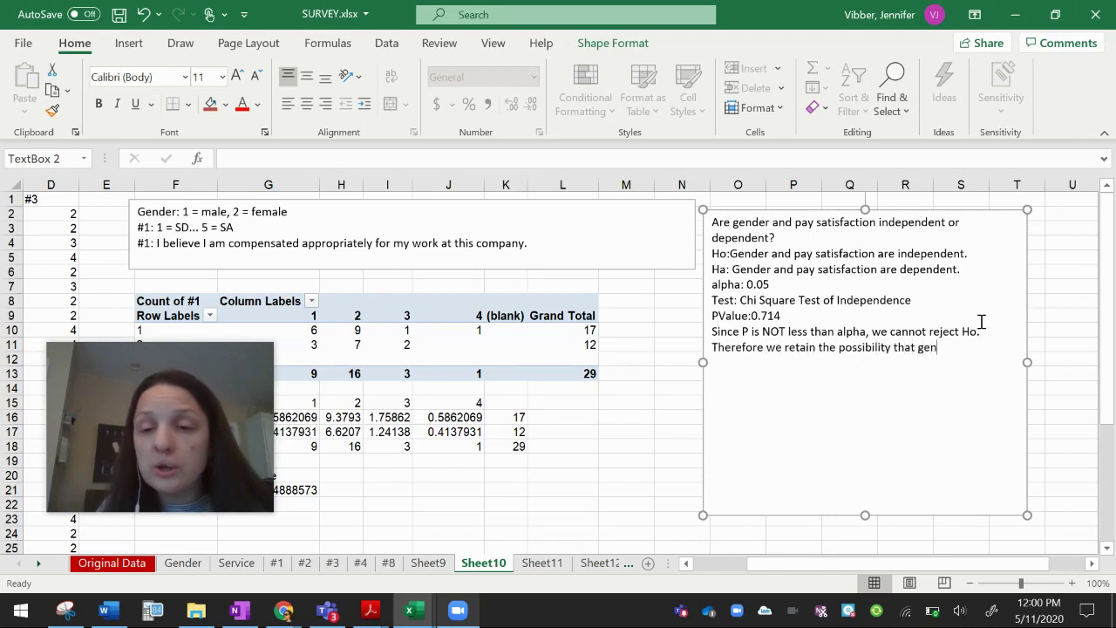
pyautogui.write('der and sat')
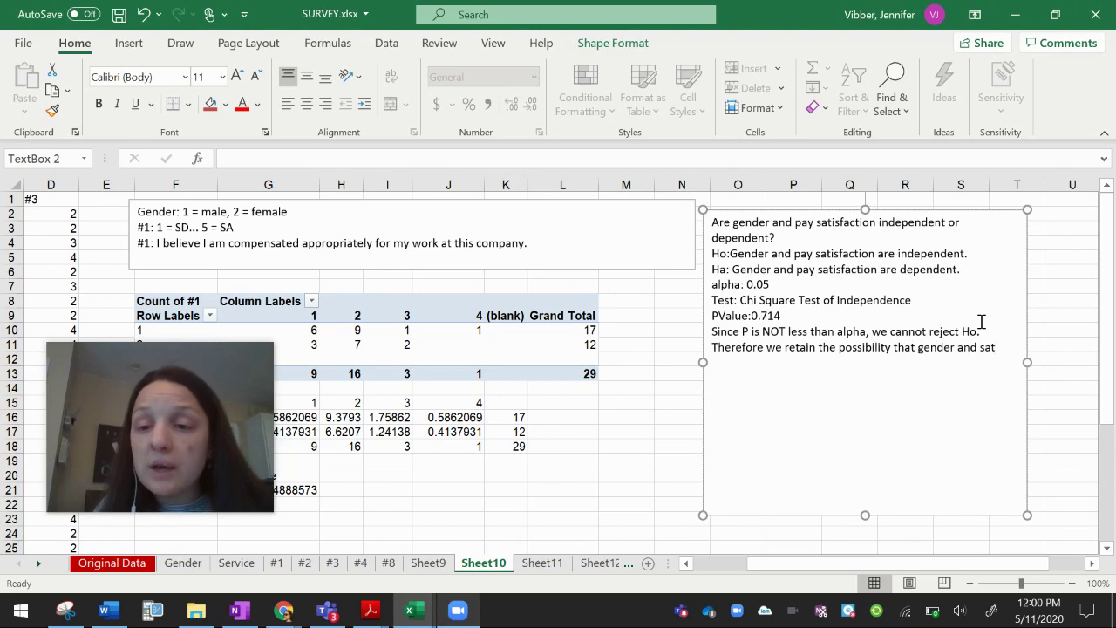
pyautogui.write('isfaction with pay')
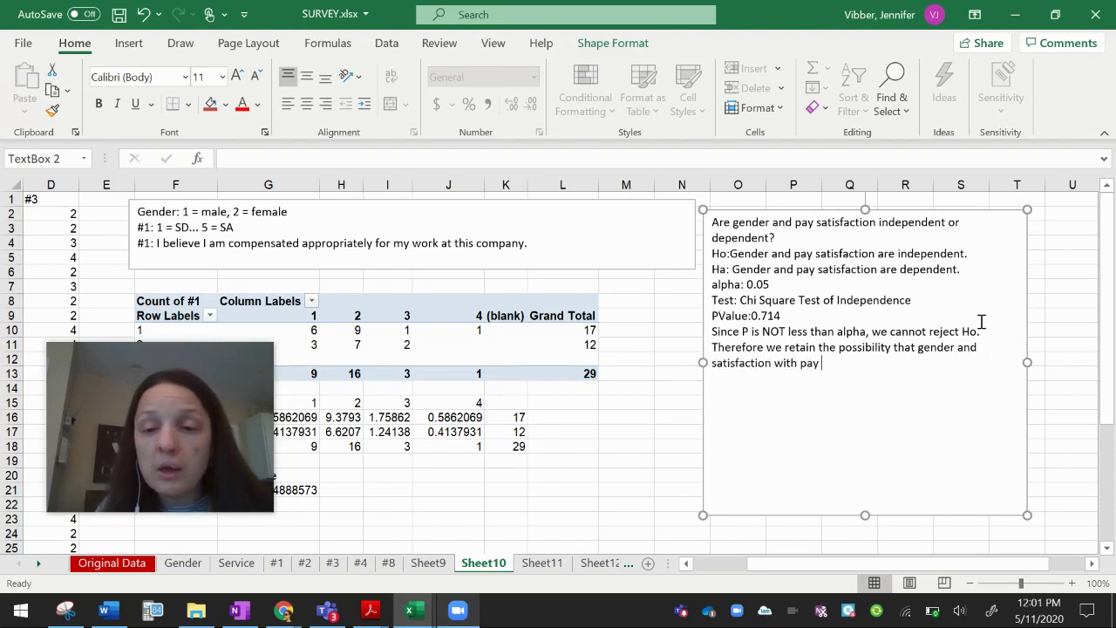
pyautogui.write(' are indened')
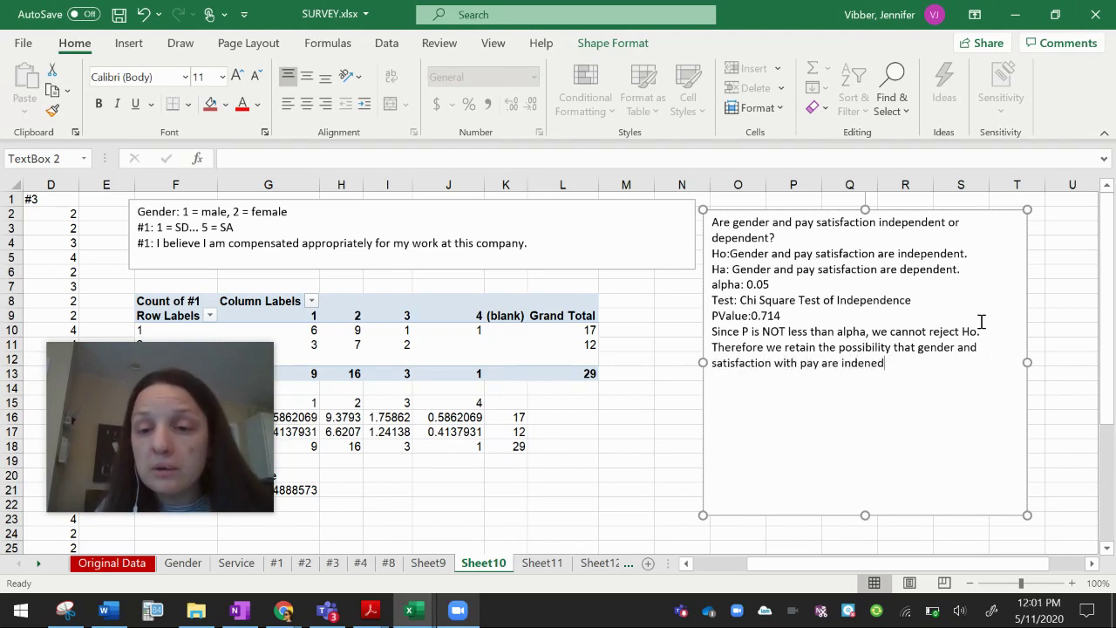
pyautogui.press('BackSpace')
pyautogui.press('BackSpace')
pyautogui.press('BackSpace')
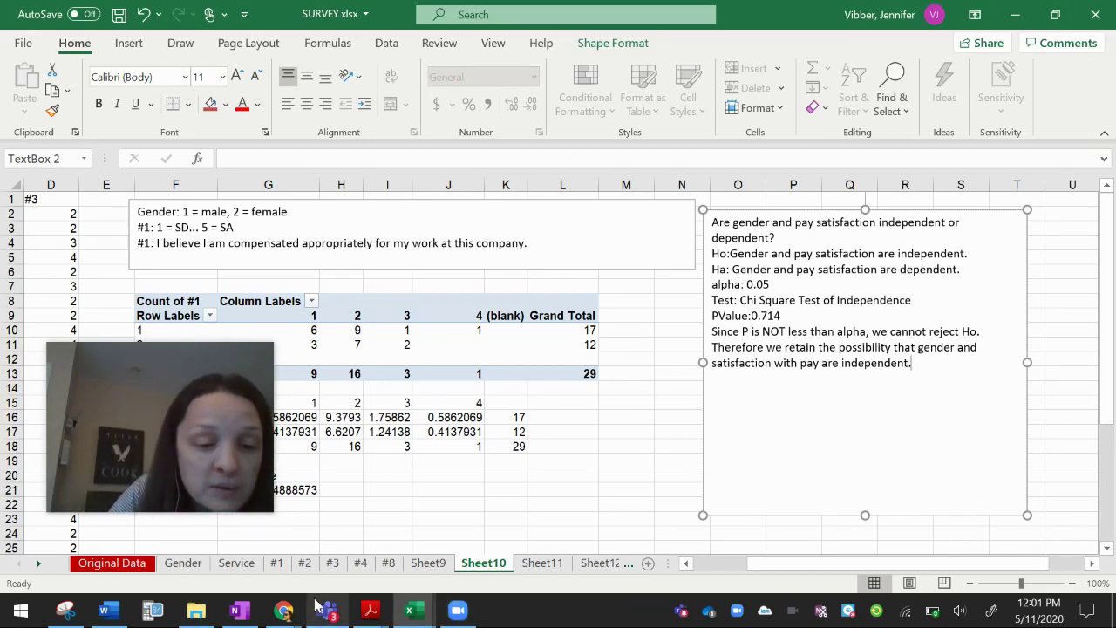
# - Switch to the slideshow in Chrome and advance from the Goodness of Fit from Raw Data slide to the Videos! slide
pyautogui.click(291, 616)
pyautogui.click(122, 533)
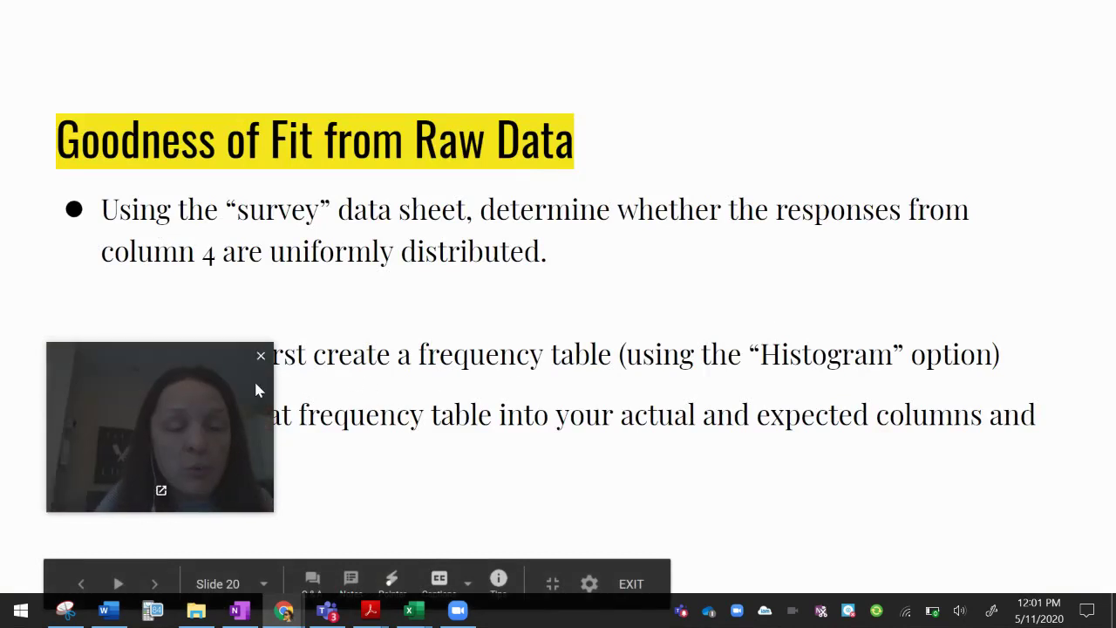
pyautogui.moveTo(253, 378); pyautogui.dragTo(1054, 42)
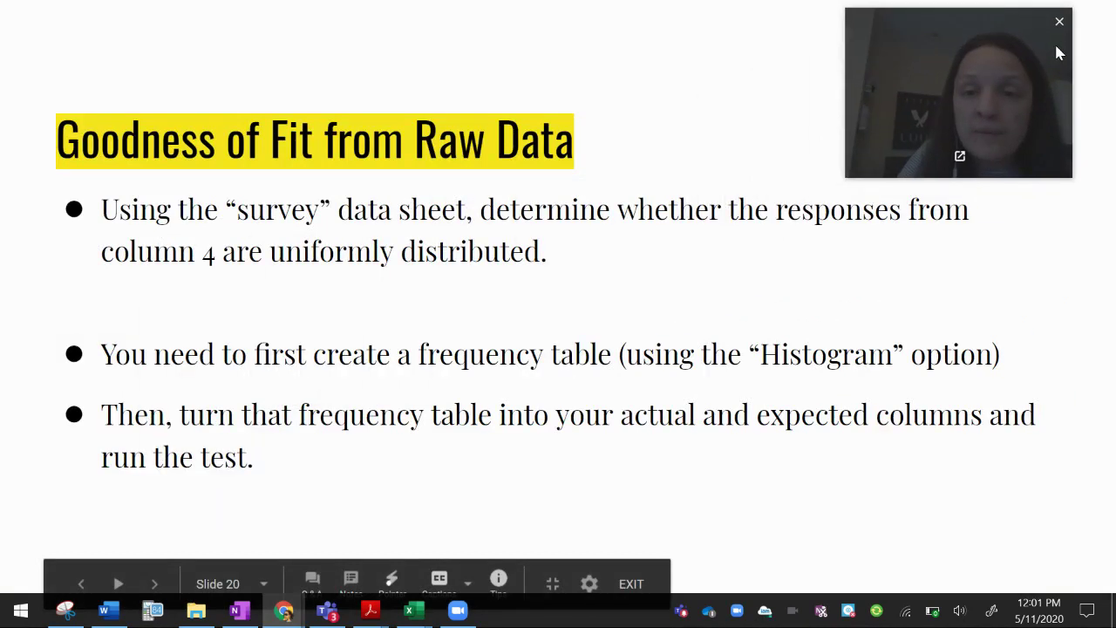
pyautogui.click(731, 364)
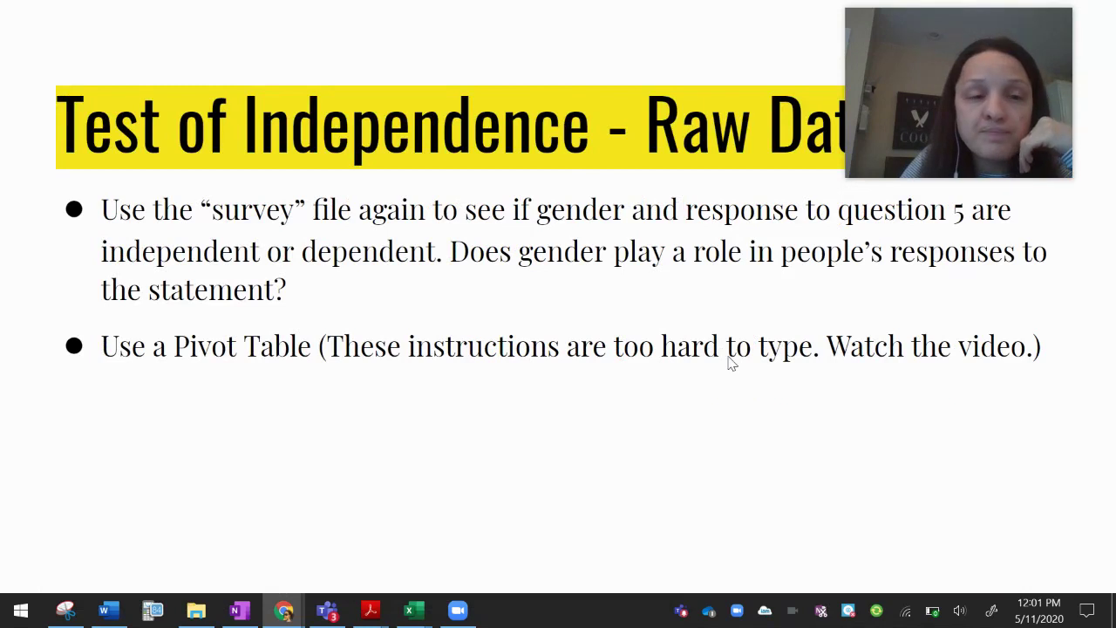
pyautogui.click(731, 365)
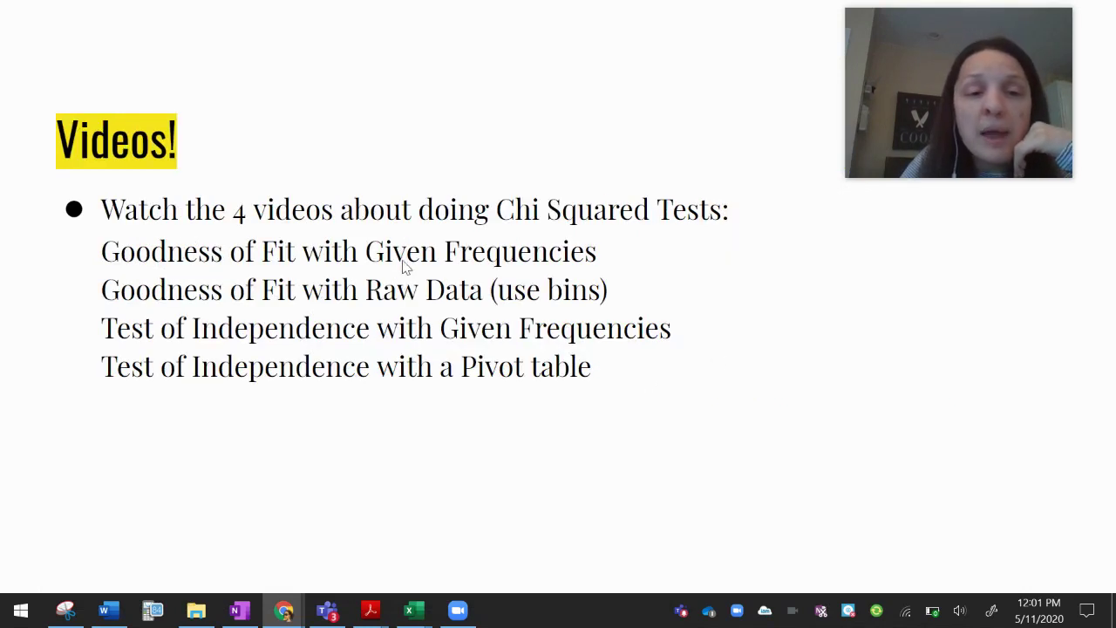